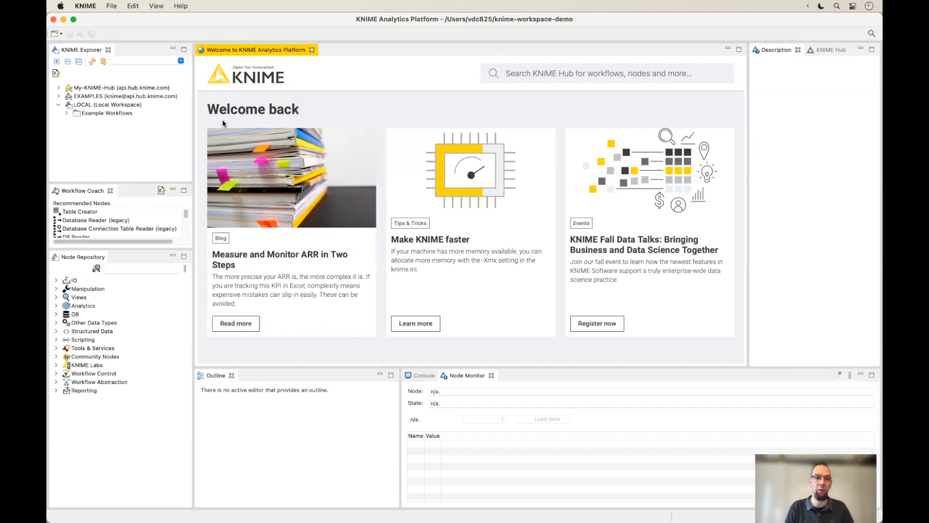
Step: Enable the KNIME Community Extensions (Experimental) update site among the available software sites for installing new software
{"action": "left_click", "coordinate": [180, 5]}
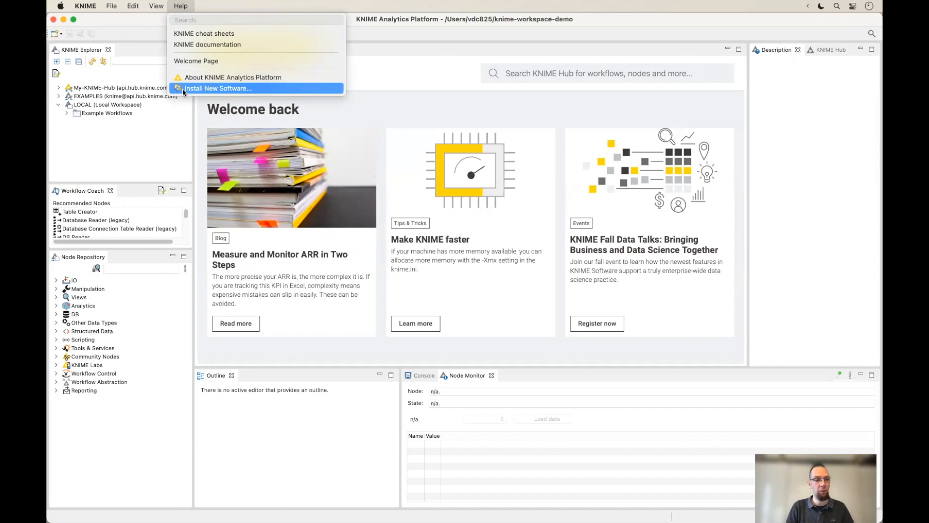
{"action": "left_click", "coordinate": [263, 90]}
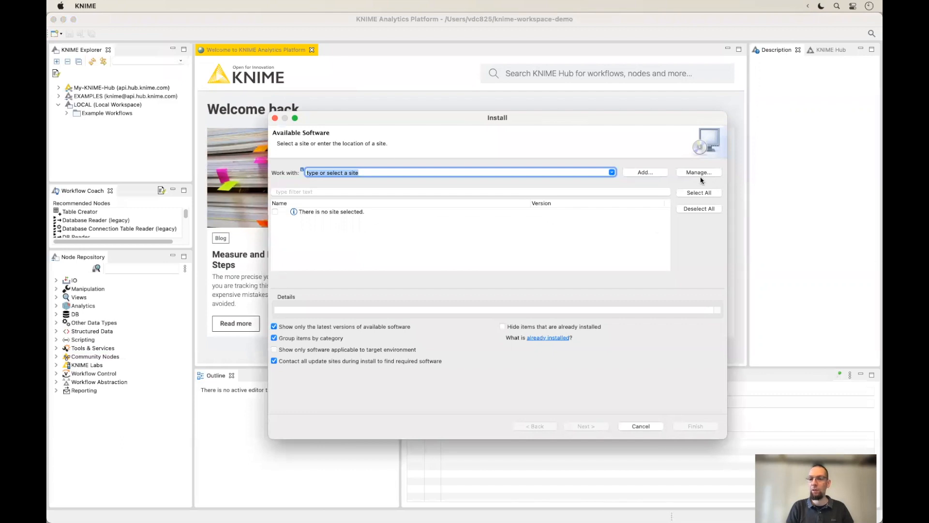
{"action": "left_click", "coordinate": [699, 173]}
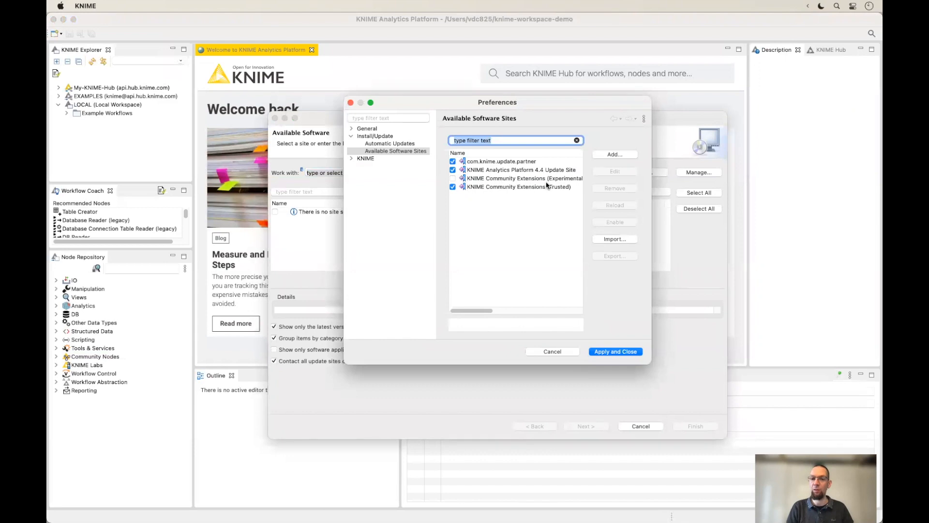
{"action": "left_click", "coordinate": [453, 179]}
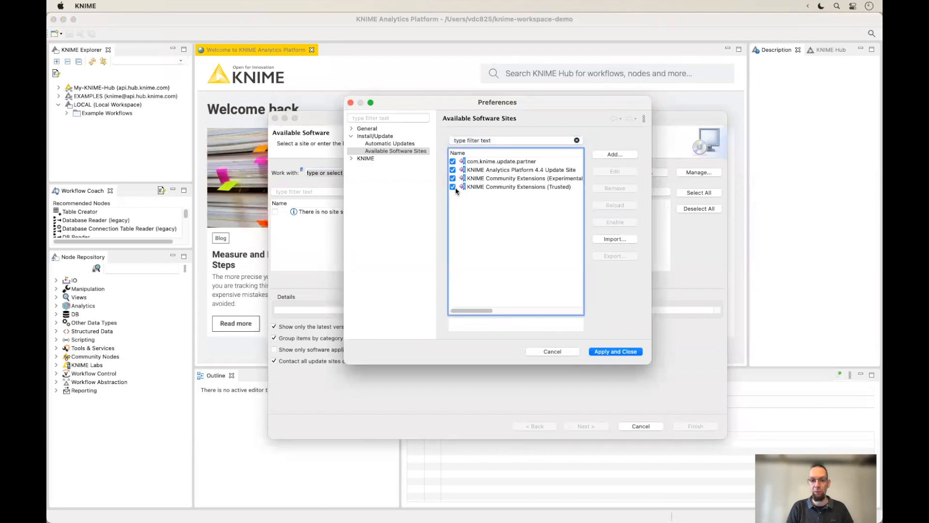
{"action": "left_click", "coordinate": [620, 352]}
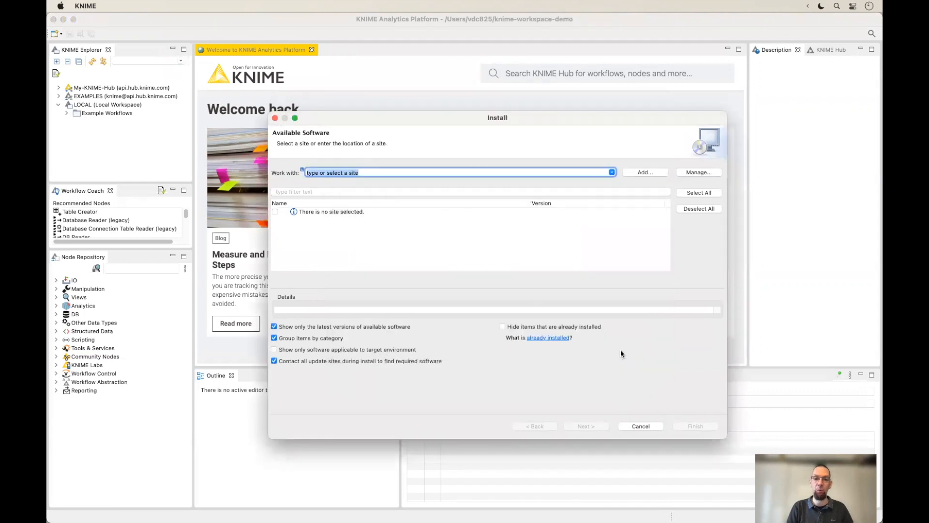
Step: List software from all available sites and mark 3D-e-Chem KNIME nodes for installation under KNIME Community Extensions - Cheminformatics
{"action": "left_click", "coordinate": [612, 173]}
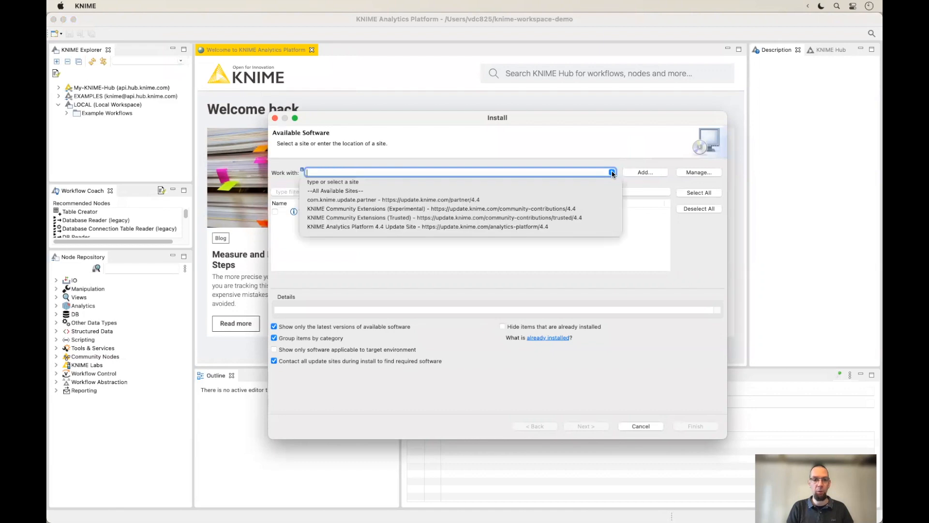
{"action": "left_click", "coordinate": [350, 191]}
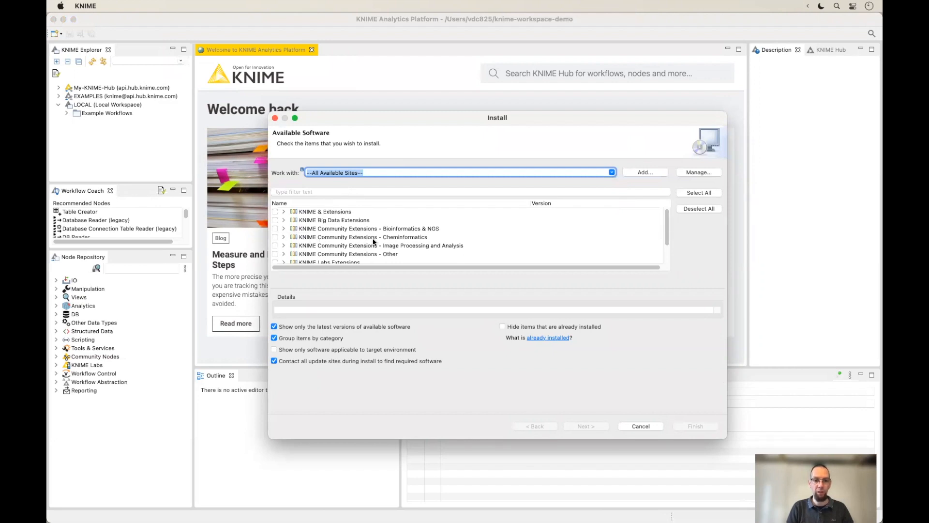
{"action": "left_click", "coordinate": [283, 238]}
{"action": "scroll", "coordinate": [322, 217], "scroll_direction": "down", "scroll_amount": 2}
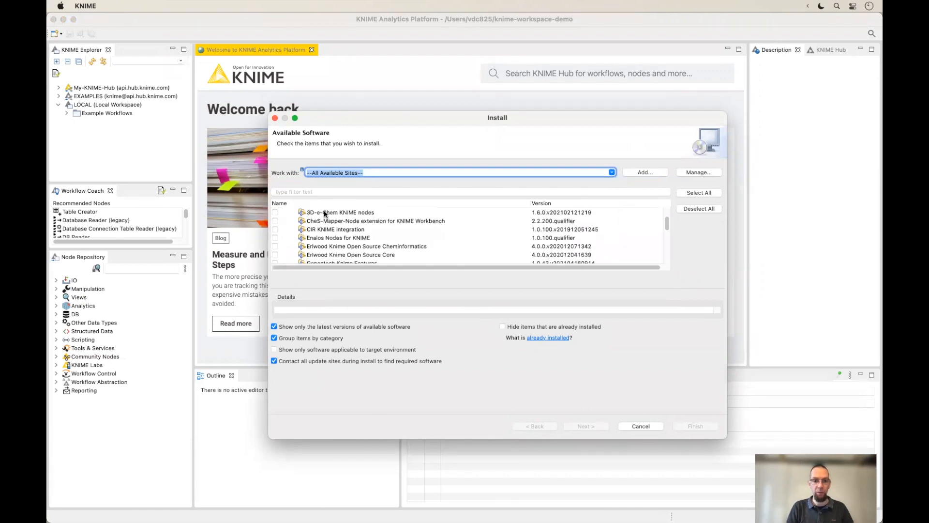
{"action": "left_click", "coordinate": [325, 212]}
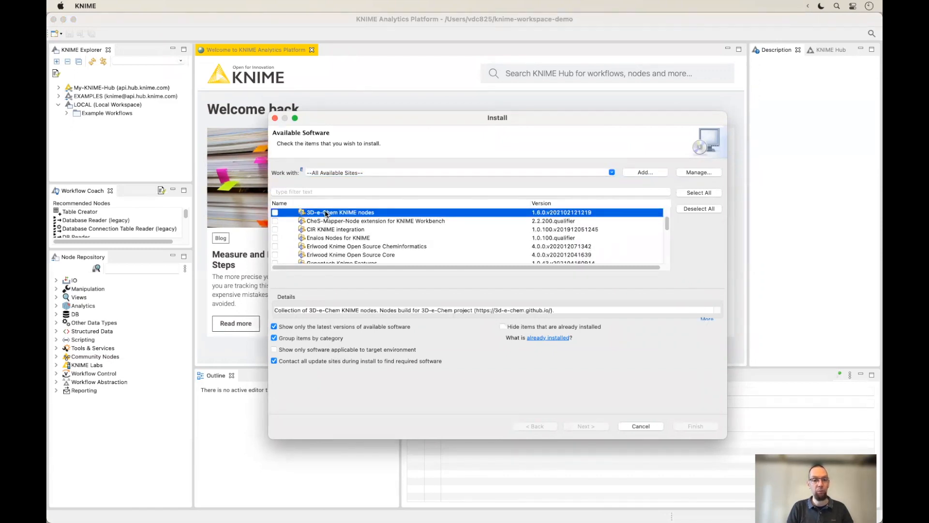
{"action": "left_click", "coordinate": [275, 213]}
Step: Mark the KNIME-CDK extension for installation in the same Cheminformatics category
{"action": "scroll", "coordinate": [347, 240], "scroll_direction": "down", "scroll_amount": 4}
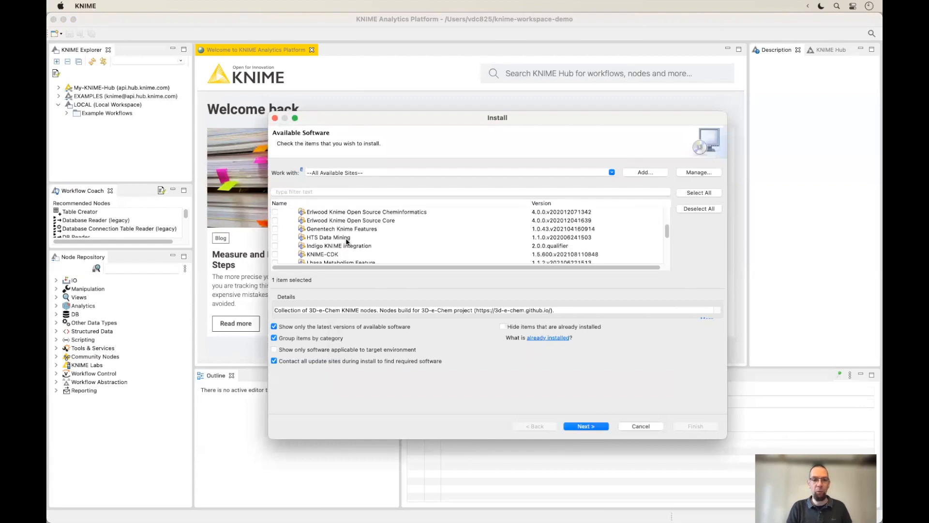
{"action": "scroll", "coordinate": [346, 240], "scroll_direction": "down", "scroll_amount": 1}
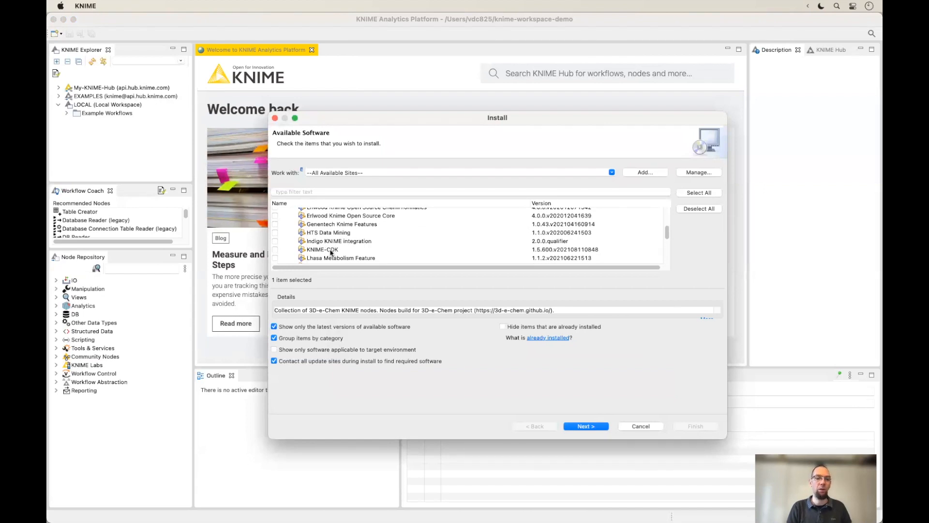
{"action": "left_click", "coordinate": [277, 251]}
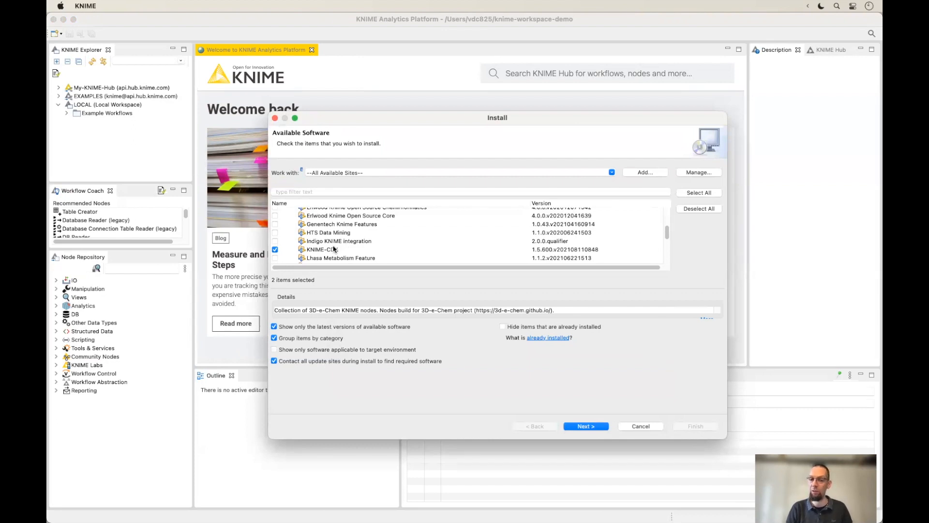
{"action": "scroll", "coordinate": [333, 248], "scroll_direction": "up", "scroll_amount": 1}
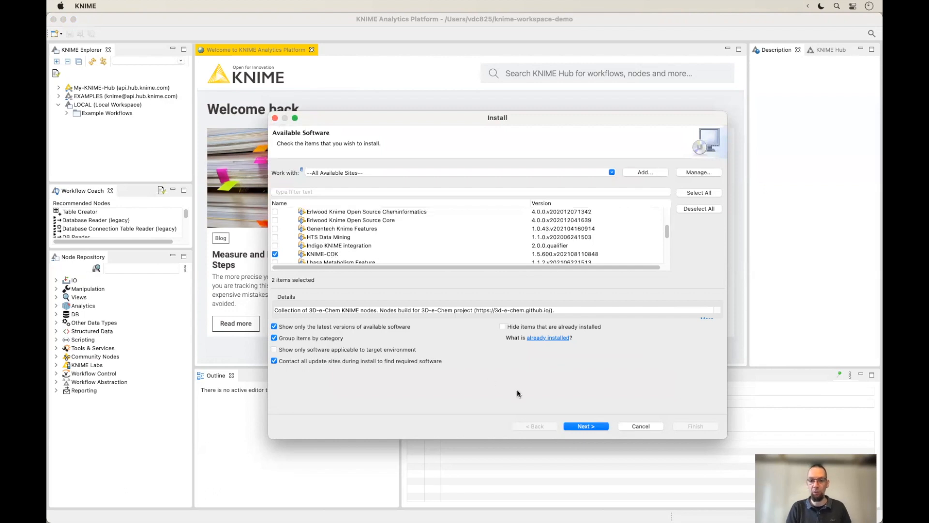
Step: Install the marked extensions, accepting the license terms and the unsigned software, and restart the platform to apply them
{"action": "left_click", "coordinate": [590, 426]}
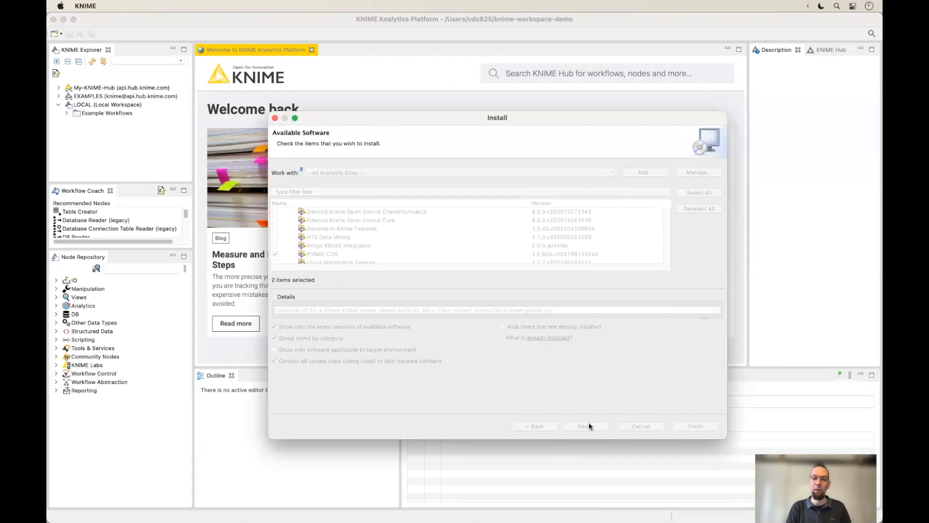
{"action": "left_click", "coordinate": [590, 426]}
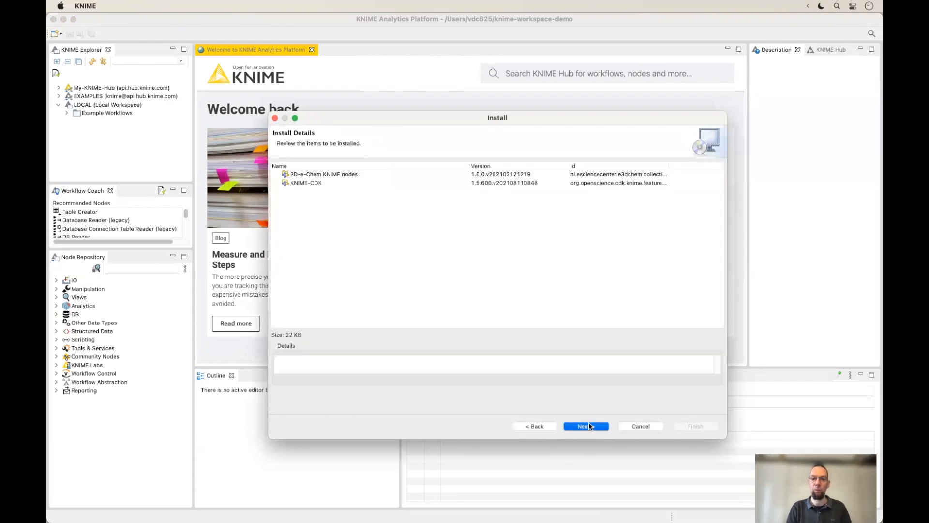
{"action": "left_click", "coordinate": [582, 372]}
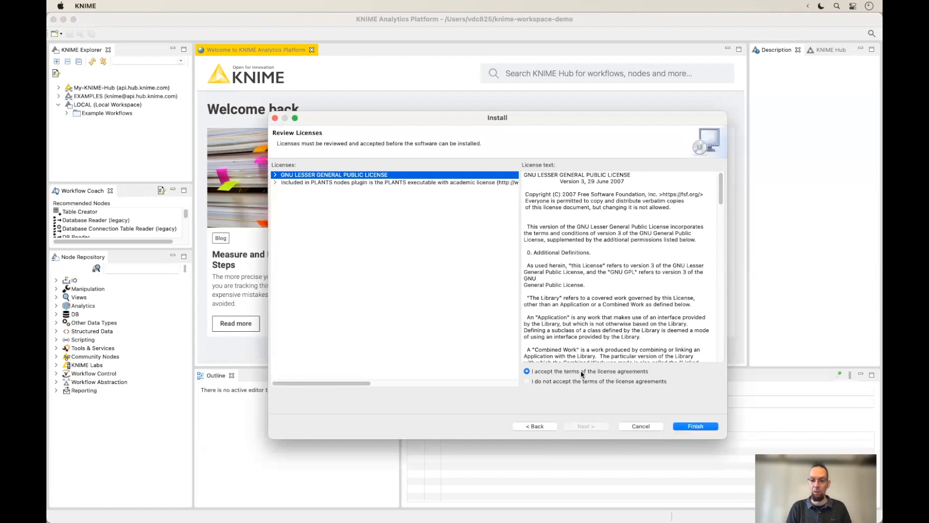
{"action": "left_click", "coordinate": [707, 428]}
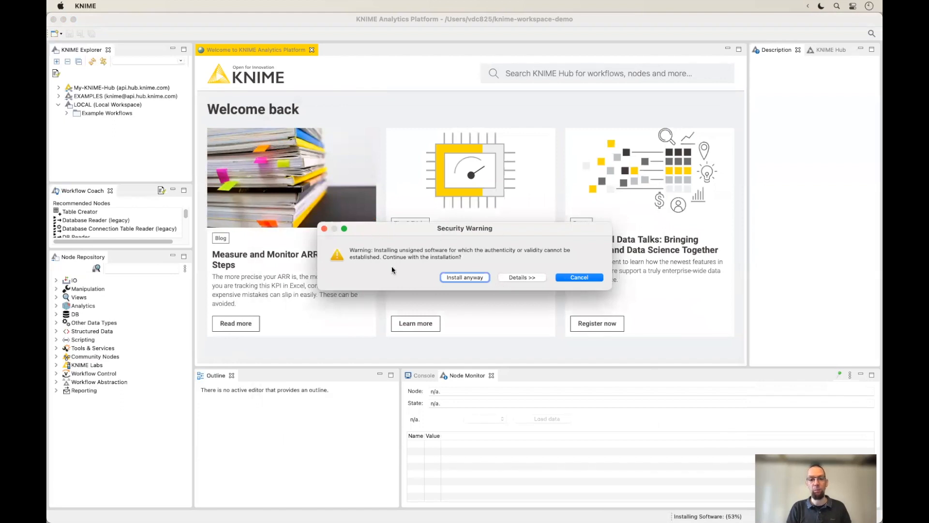
{"action": "left_click", "coordinate": [459, 278]}
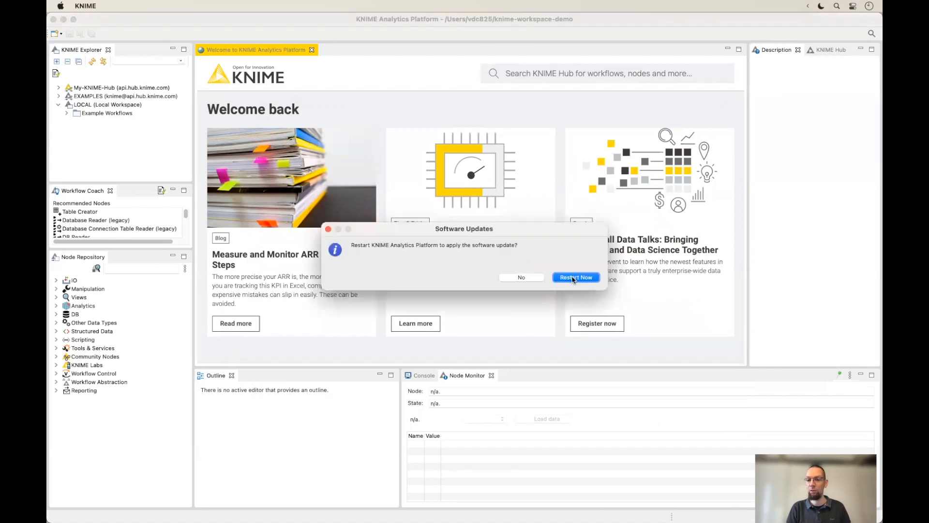
{"action": "left_click", "coordinate": [572, 280]}
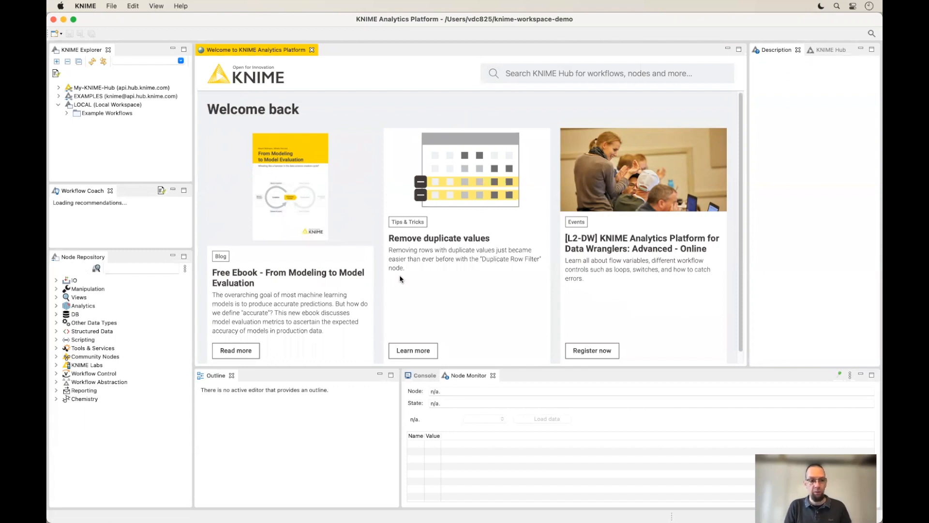
Step: Examine the Community Nodes category of the node repository, including its 3D-e-Chem and CDK groups
{"action": "left_click", "coordinate": [56, 359]}
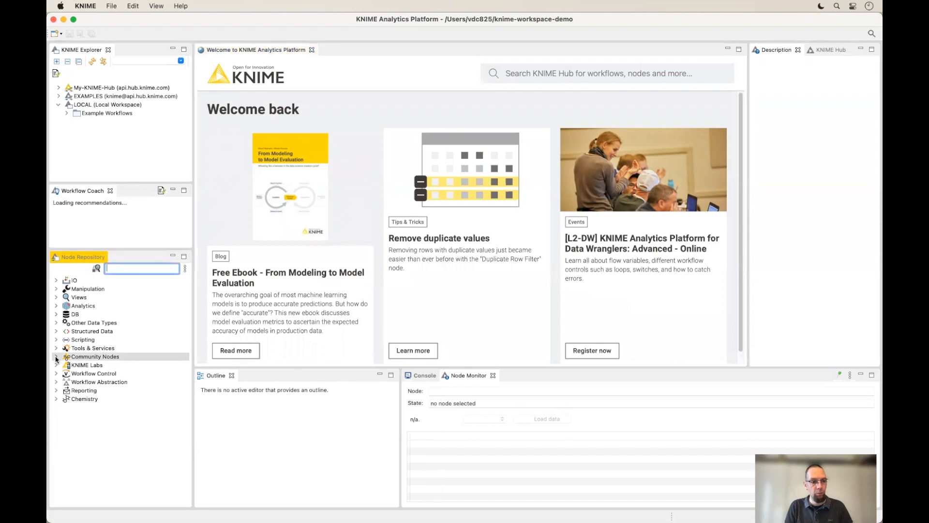
{"action": "left_click", "coordinate": [56, 358]}
{"action": "left_click", "coordinate": [57, 358]}
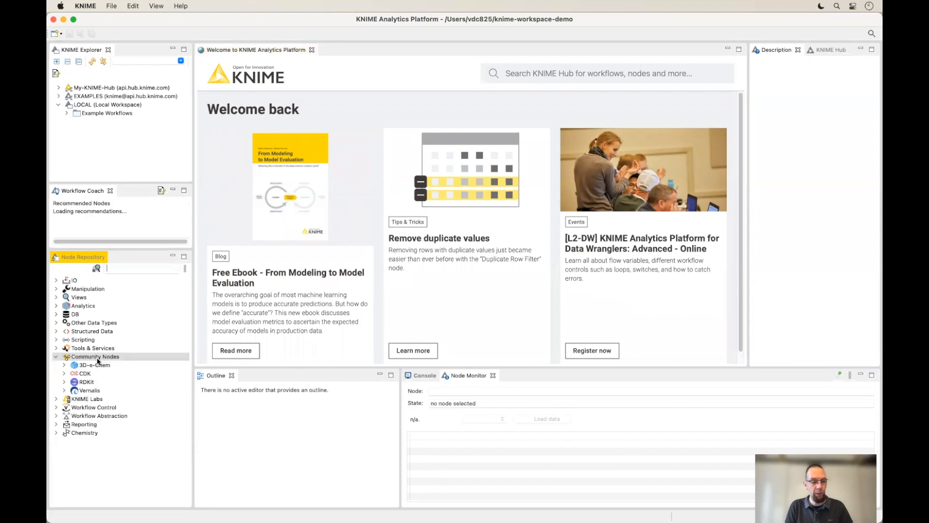
{"action": "left_click", "coordinate": [64, 366]}
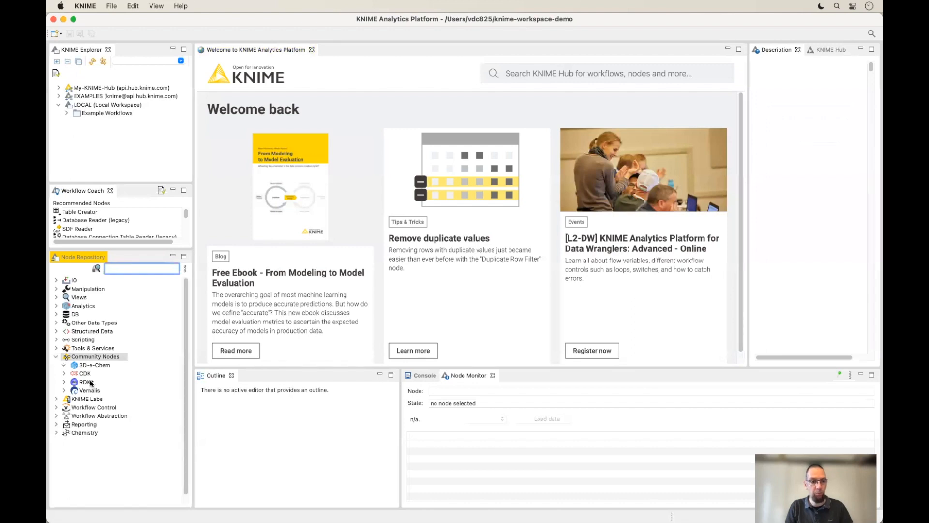
{"action": "left_click", "coordinate": [64, 366]}
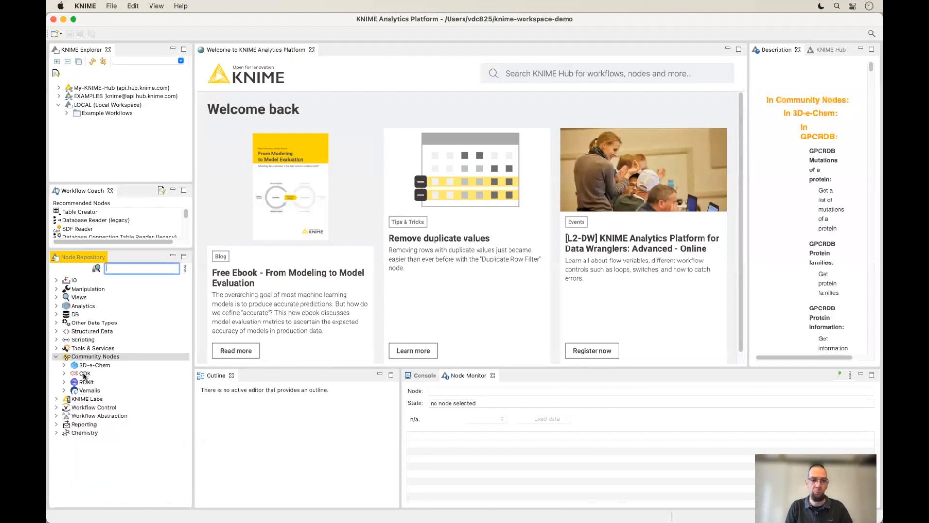
{"action": "left_click", "coordinate": [83, 374]}
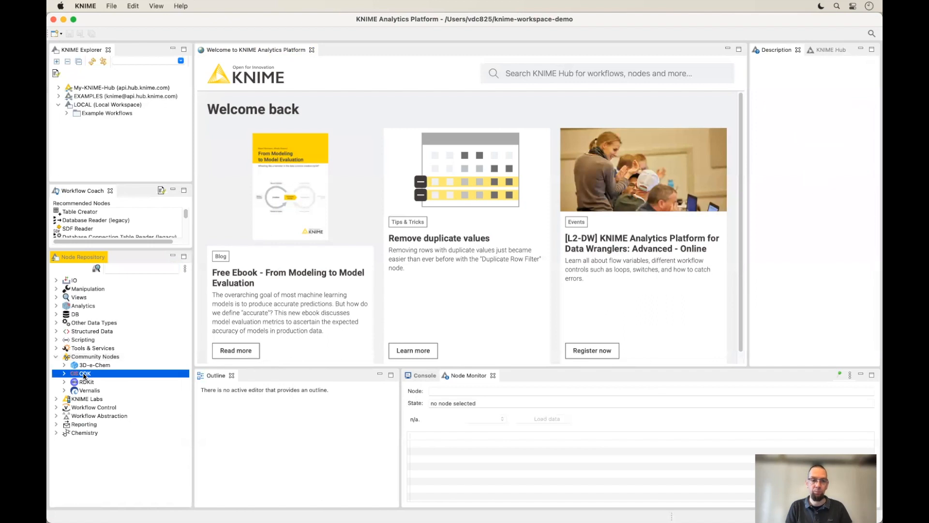
Step: Create a new KNIME workflow named KLIFS_testflow in the local workspace
{"action": "left_click", "coordinate": [291, 53]}
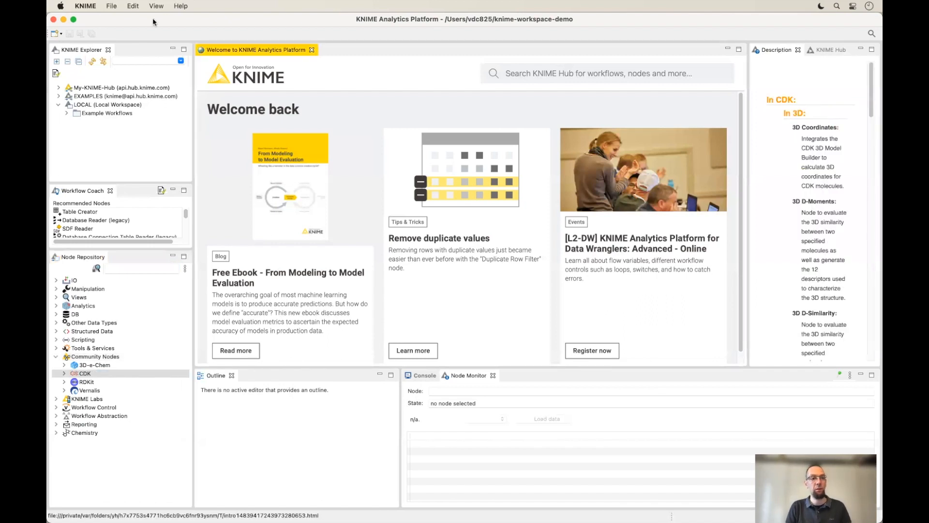
{"action": "left_click", "coordinate": [112, 5]}
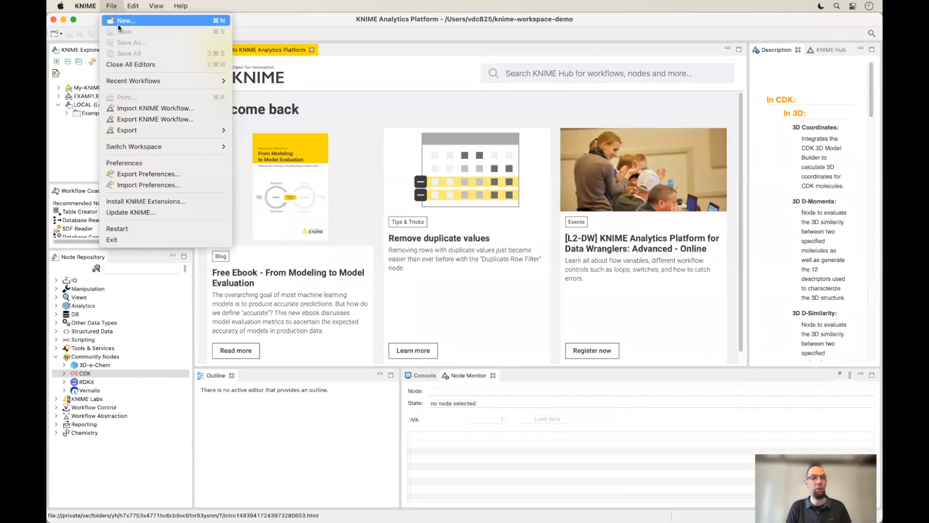
{"action": "left_click", "coordinate": [119, 24]}
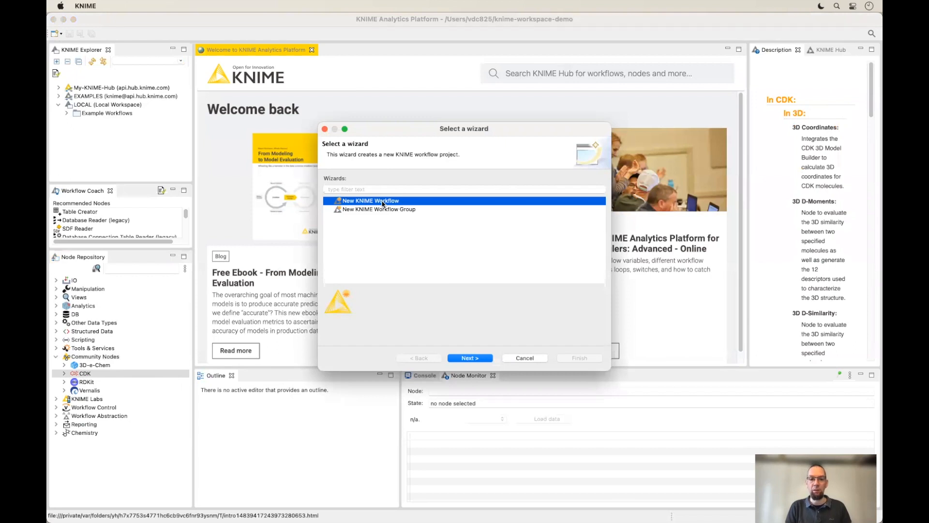
{"action": "left_click", "coordinate": [470, 358]}
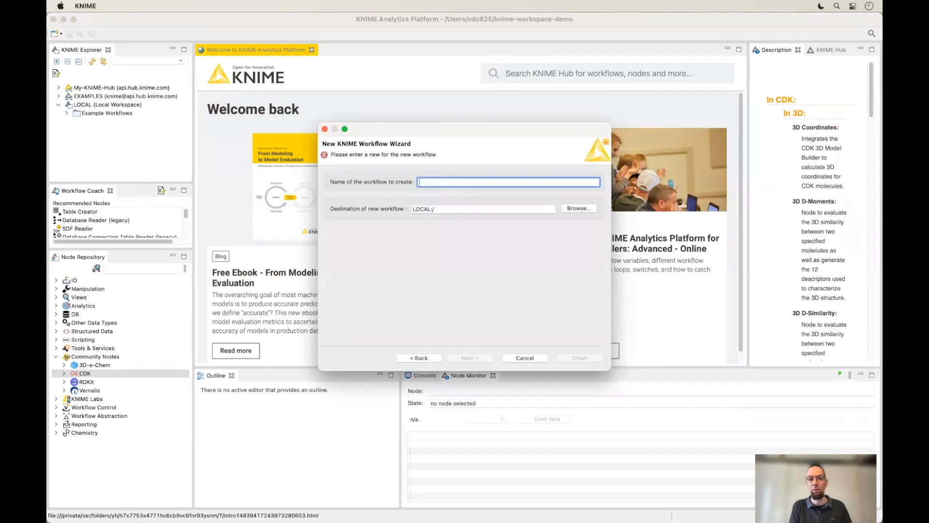
{"action": "type", "text": "KLIFS_testflow"}
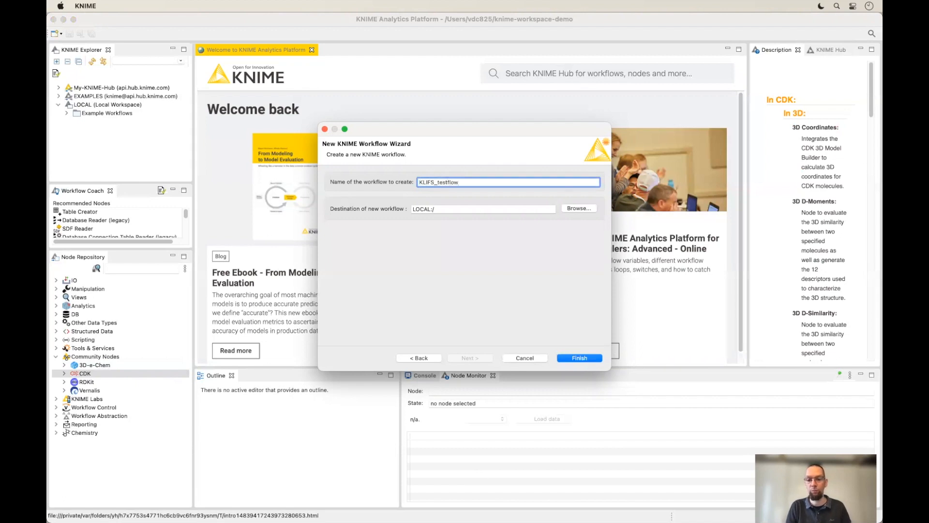
{"action": "left_click", "coordinate": [592, 358]}
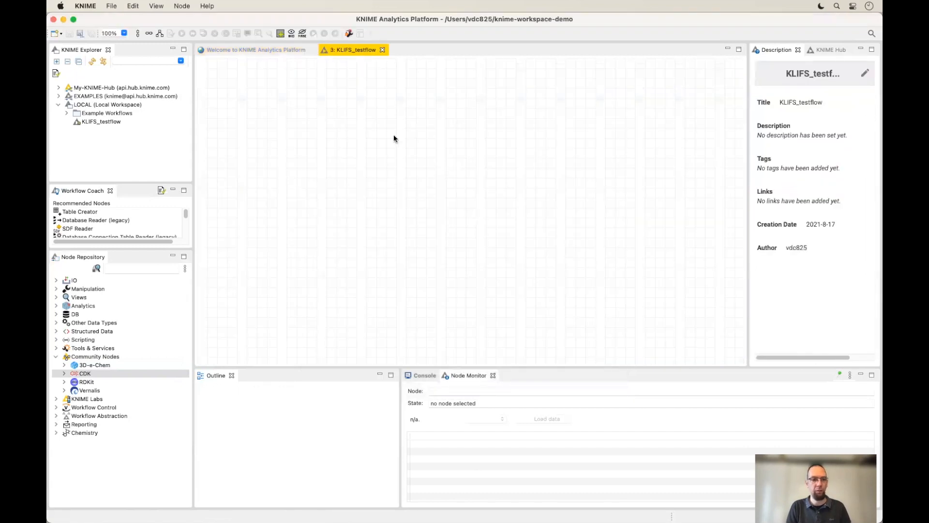
Step: Search the node repository for "sketcher" and add the CDK Structure Sketcher node to the workflow canvas
{"action": "left_click", "coordinate": [165, 268]}
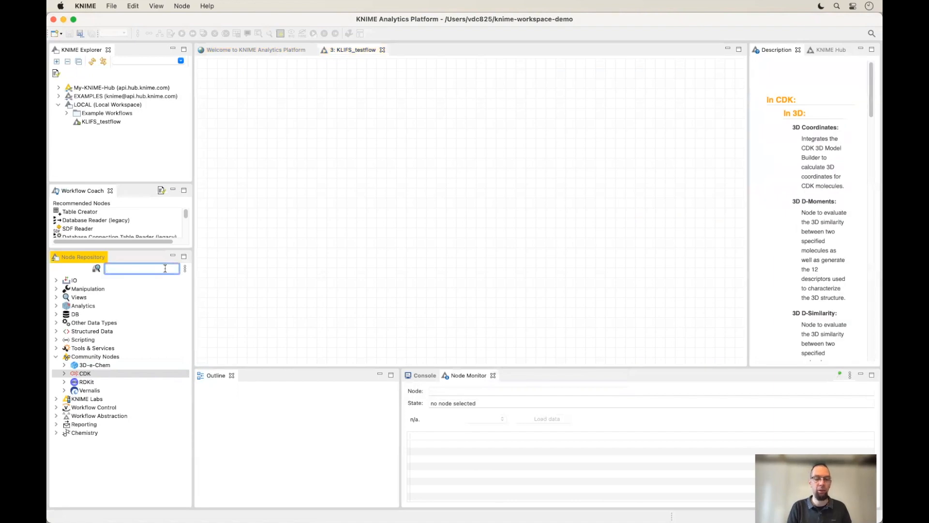
{"action": "type", "text": "sketcher"}
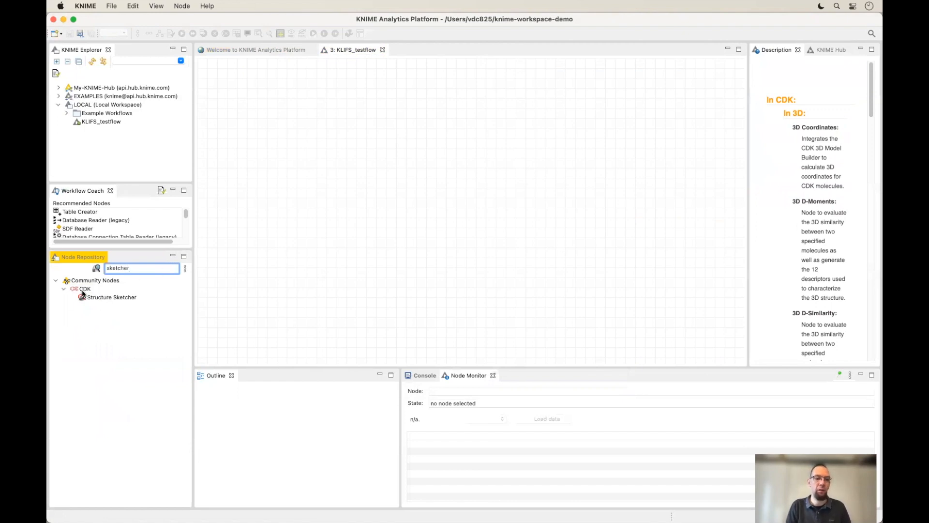
{"action": "mouse_move", "coordinate": [106, 298]}
{"action": "left_mouse_down"}
{"action": "mouse_move", "coordinate": [209, 243]}
{"action": "mouse_move", "coordinate": [263, 143]}
{"action": "mouse_move", "coordinate": [261, 151]}
{"action": "left_mouse_up"}
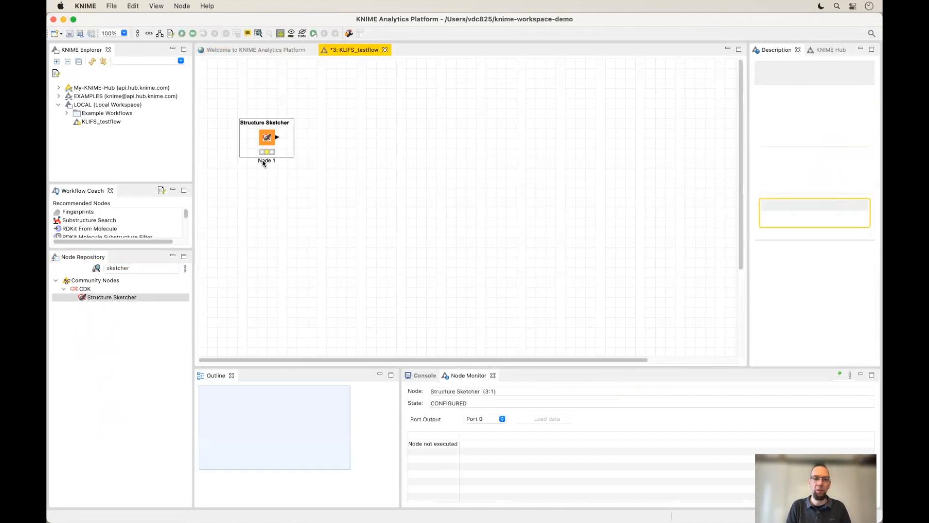
Step: Label the Structure Sketcher node "Draw a molecule" and select the node
{"action": "double_click", "coordinate": [265, 161]}
{"action": "type", "text": "Draw a molecule"}
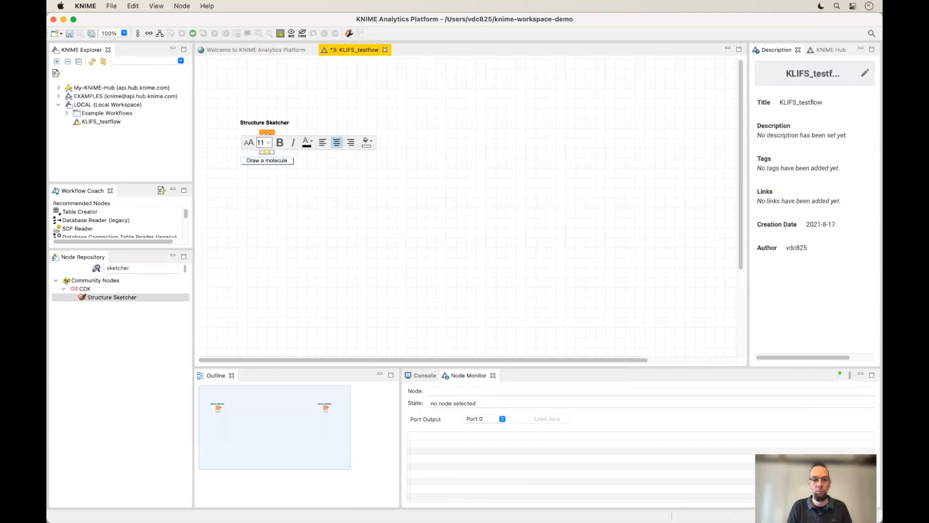
{"action": "left_click", "coordinate": [270, 189]}
{"action": "left_click", "coordinate": [265, 147]}
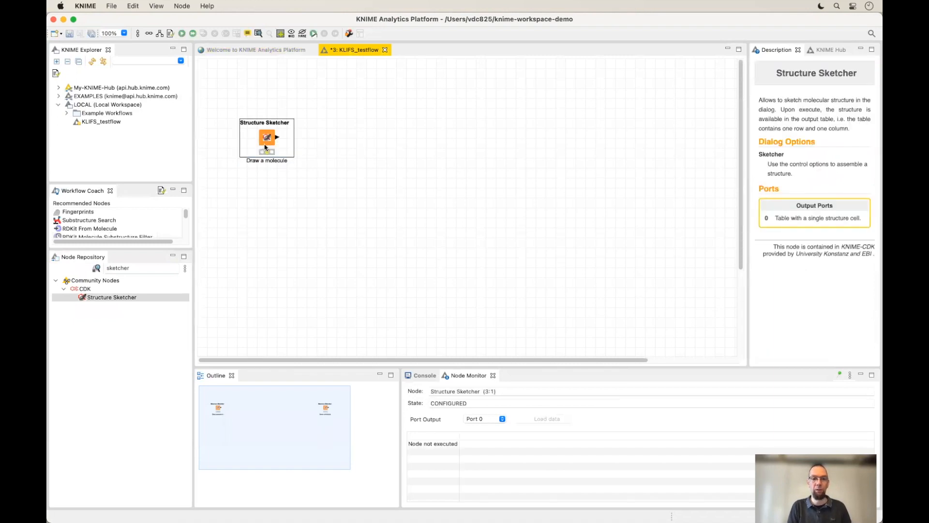
Step: Paste the copied molecule into the Structure Sketcher's drawing area, accept the configuration and execute the node
{"action": "double_click", "coordinate": [265, 147]}
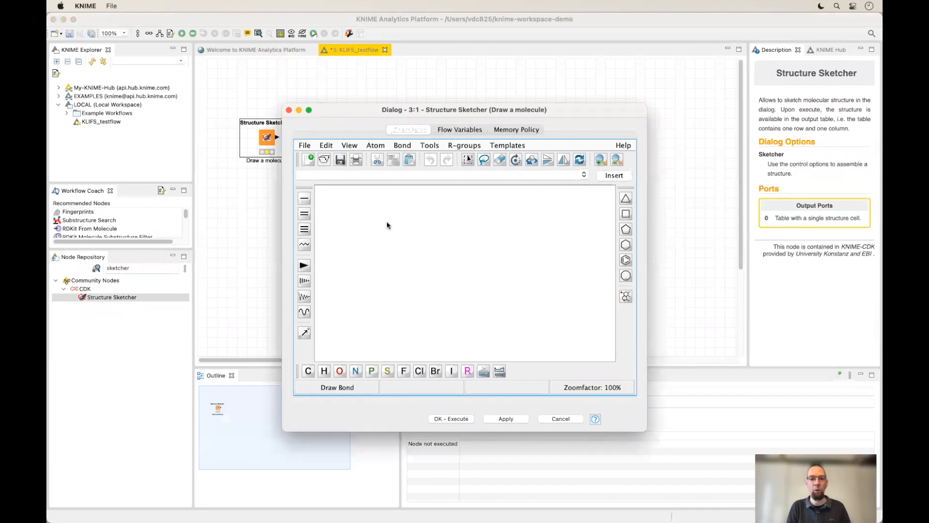
{"action": "key", "text": "super+v"}
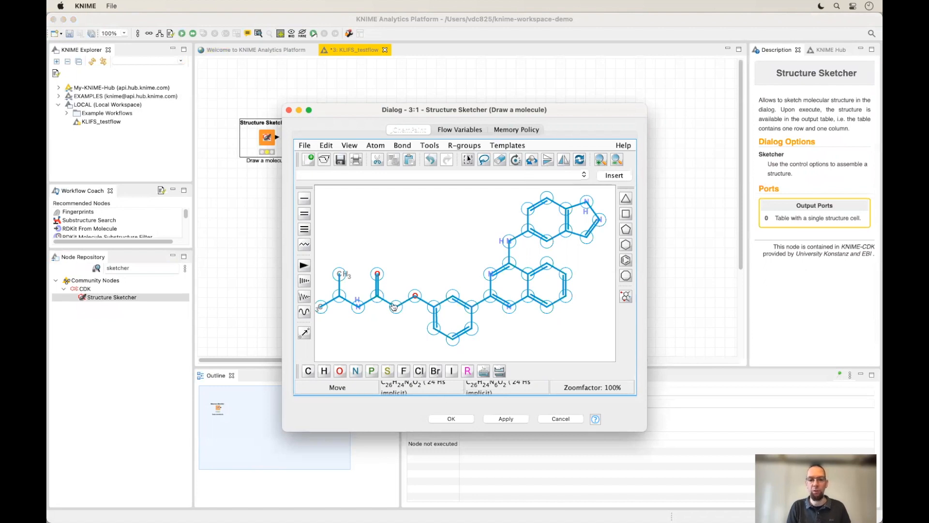
{"action": "left_click", "coordinate": [445, 418]}
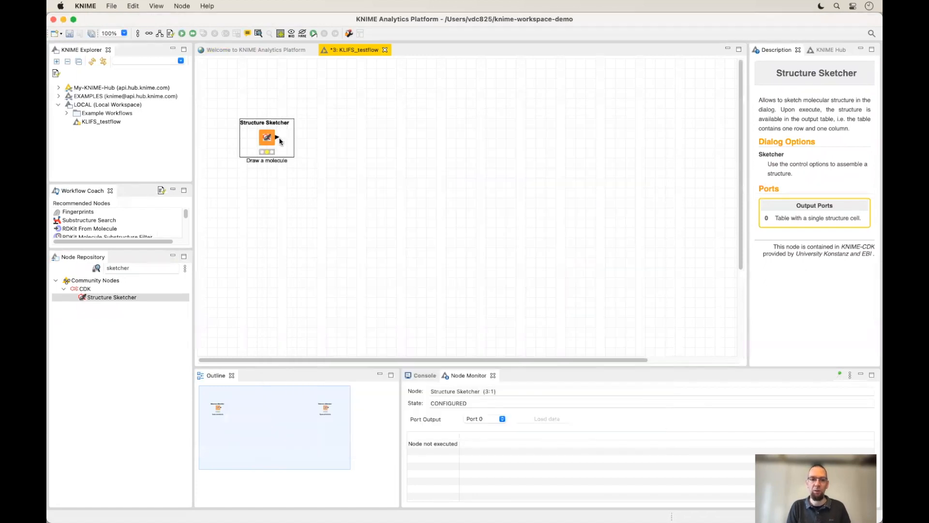
{"action": "right_click", "coordinate": [270, 138]}
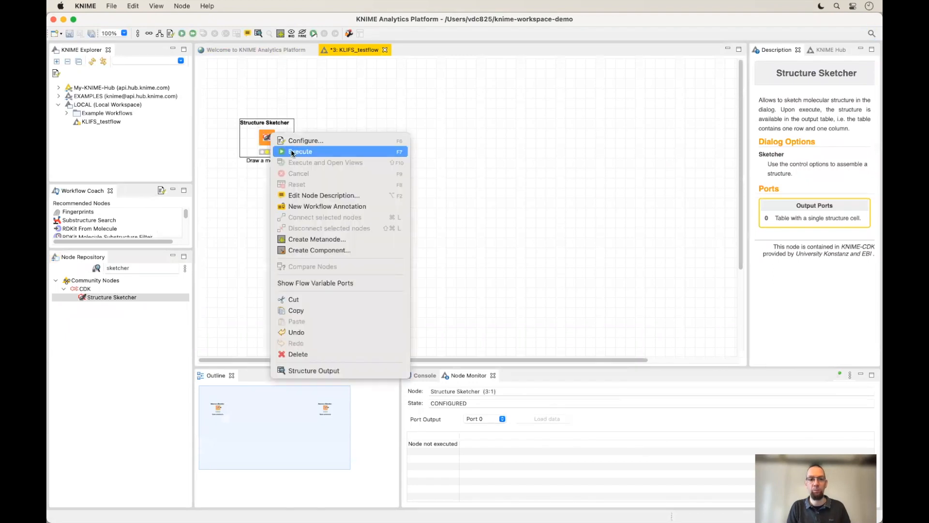
{"action": "left_click", "coordinate": [292, 152]}
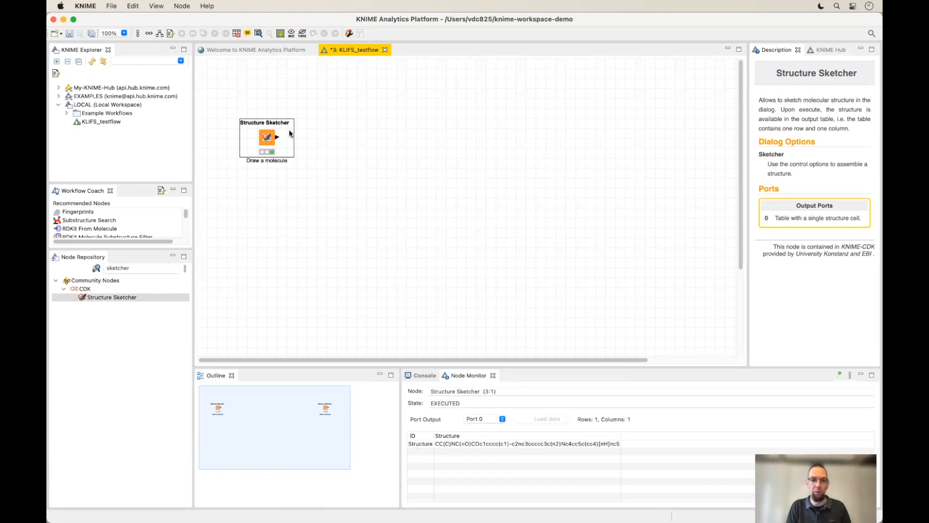
Step: View the Structure Sketcher's output table to check the drawn molecule, and close it
{"action": "right_click", "coordinate": [269, 138]}
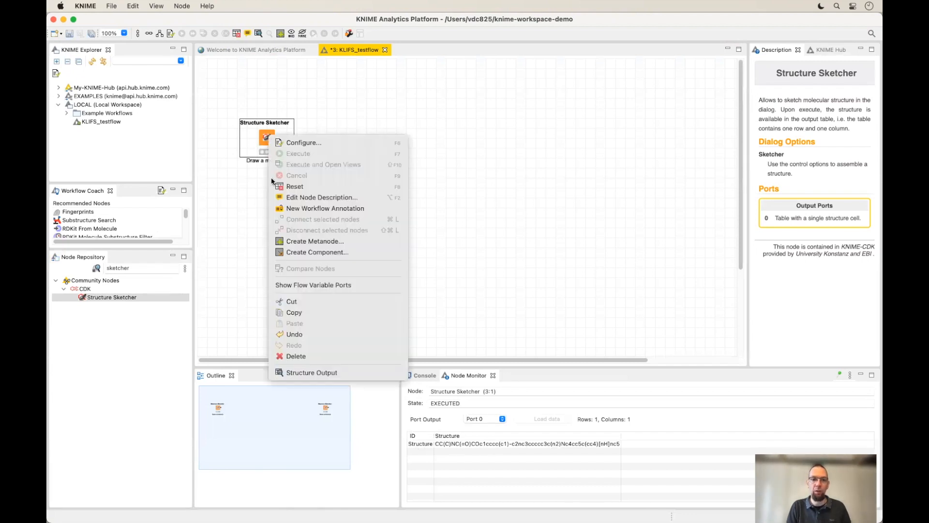
{"action": "left_click", "coordinate": [306, 372]}
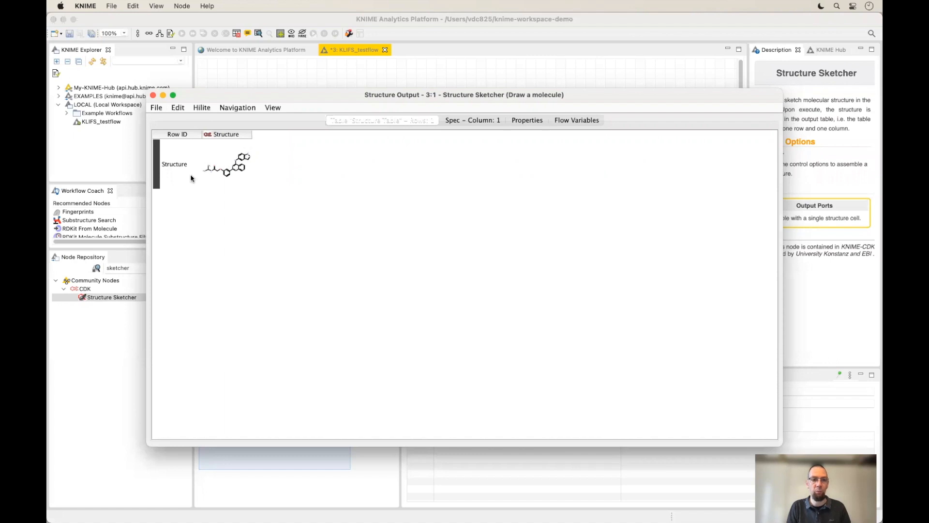
{"action": "left_click", "coordinate": [153, 95]}
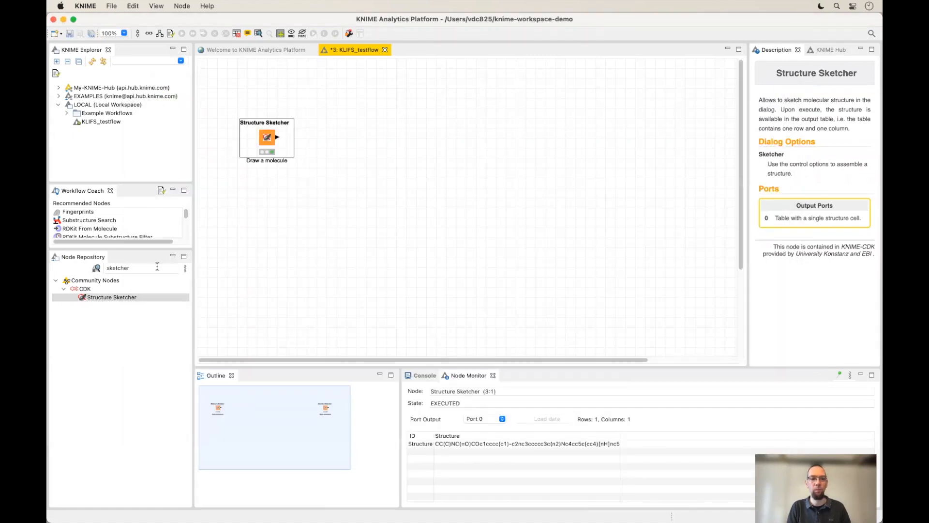
Step: Search the node repository for "klifs" and add the Ligands Overview Retriever node below the Structure Sketcher
{"action": "left_click", "coordinate": [157, 268]}
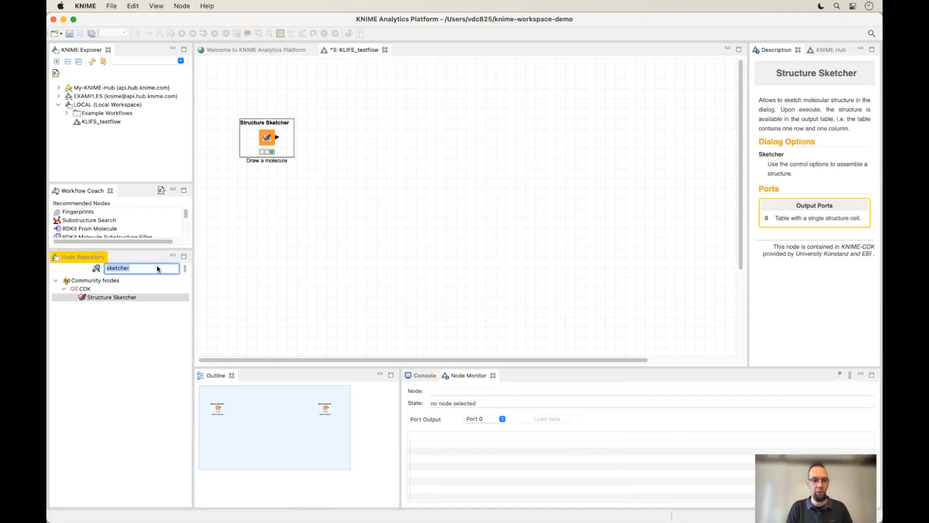
{"action": "type", "text": "kli"}
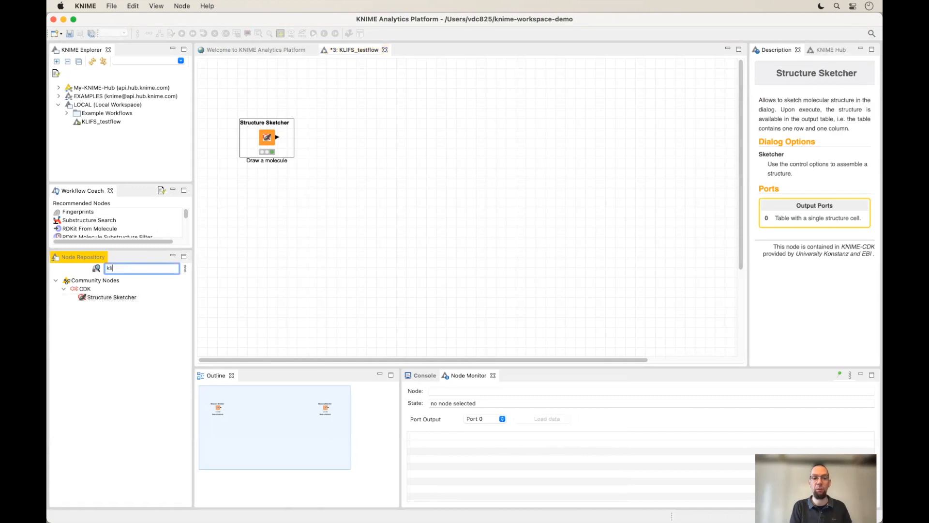
{"action": "type", "text": "fs"}
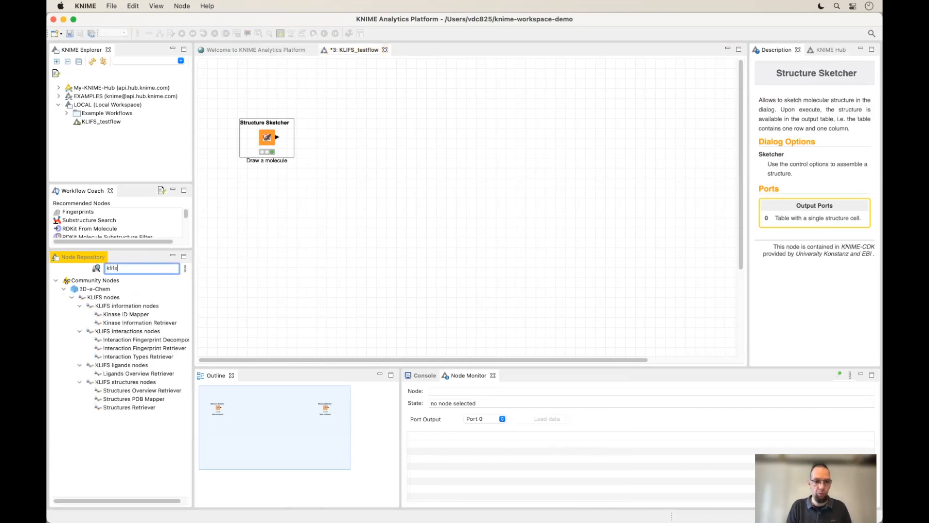
{"action": "left_click", "coordinate": [114, 375]}
{"action": "left_click_drag", "start_coordinate": [114, 375], "coordinate": [262, 242]}
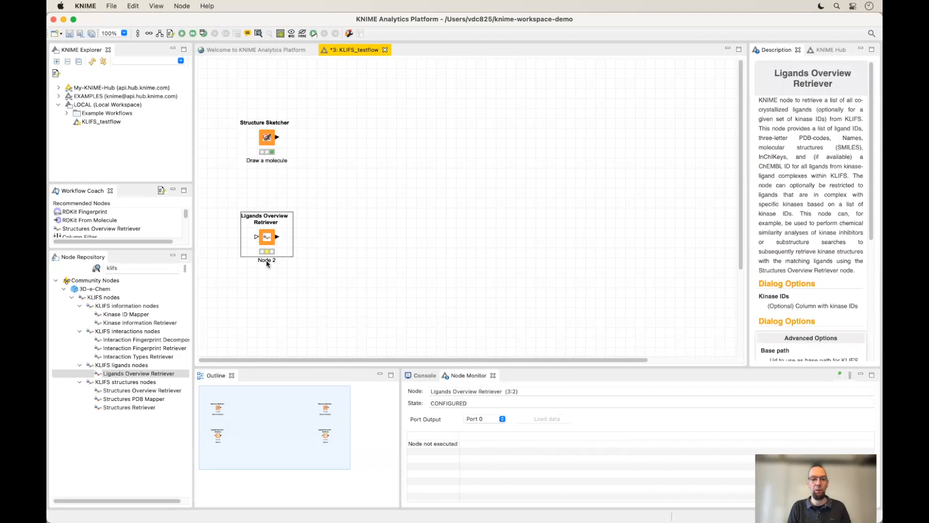
Step: Label the Ligands Overview Retriever node "Collect KLIFS ligands" and execute it
{"action": "left_click", "coordinate": [267, 260]}
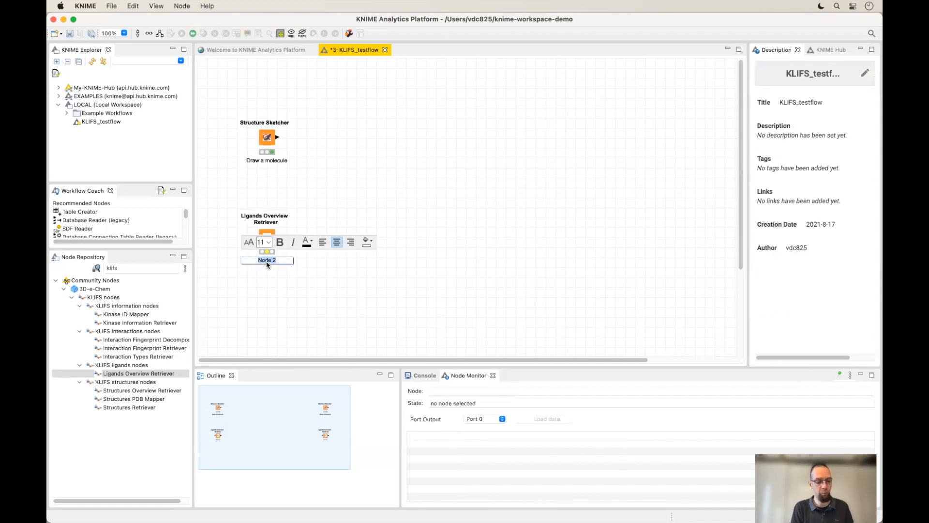
{"action": "type", "text": "Collect"}
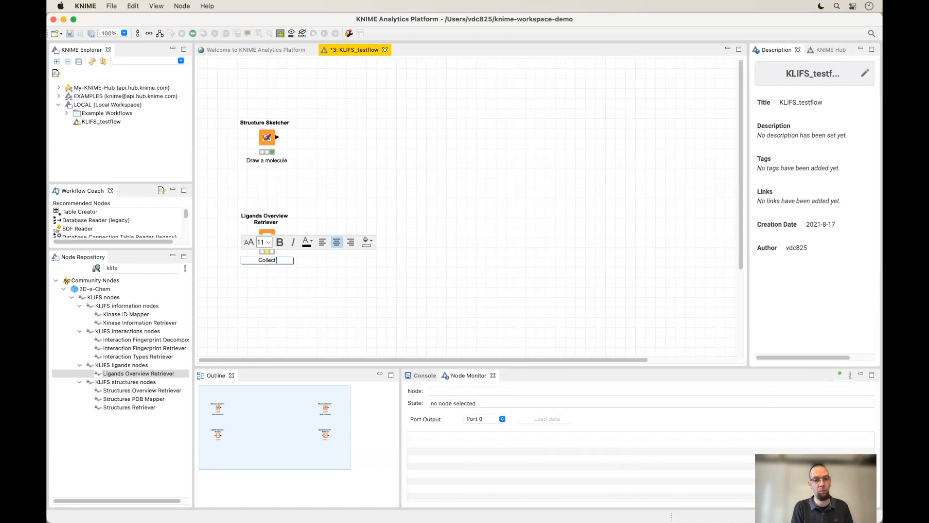
{"action": "type", "text": " KLIFS ligands"}
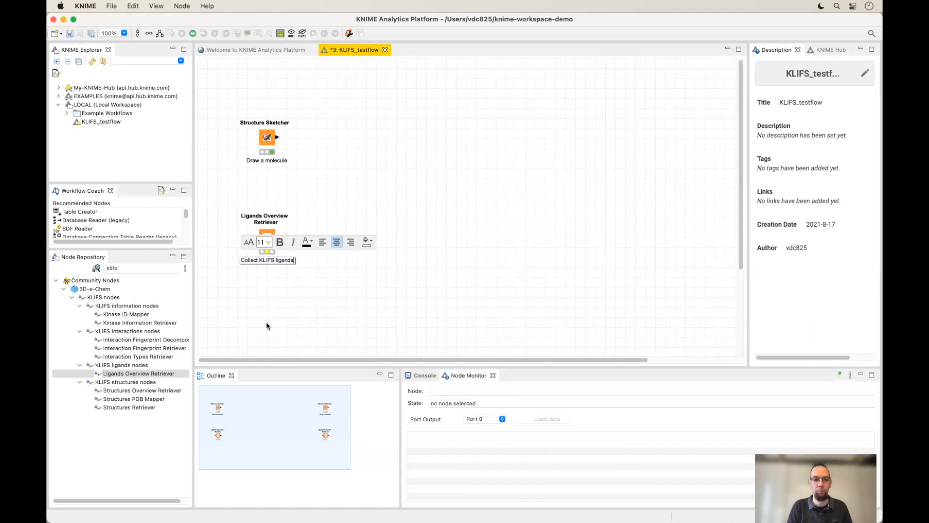
{"action": "left_click", "coordinate": [268, 237]}
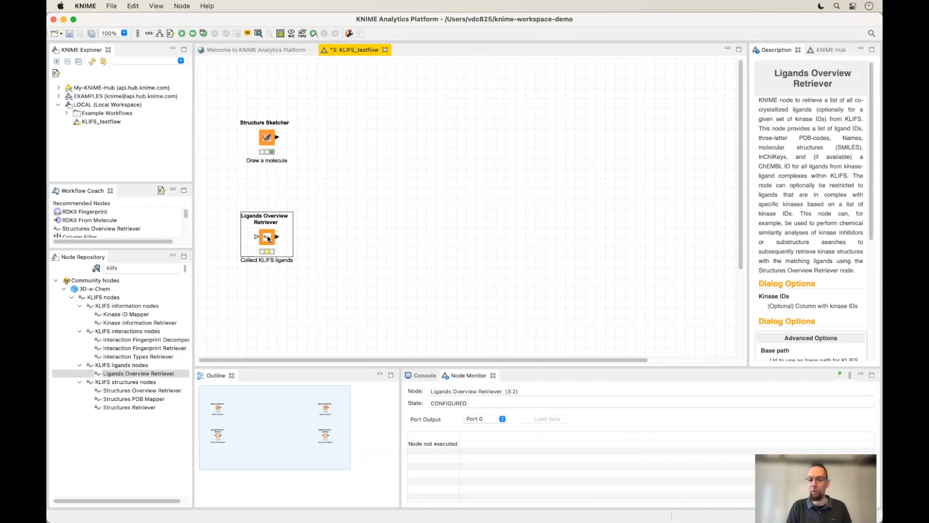
{"action": "right_click", "coordinate": [267, 239]}
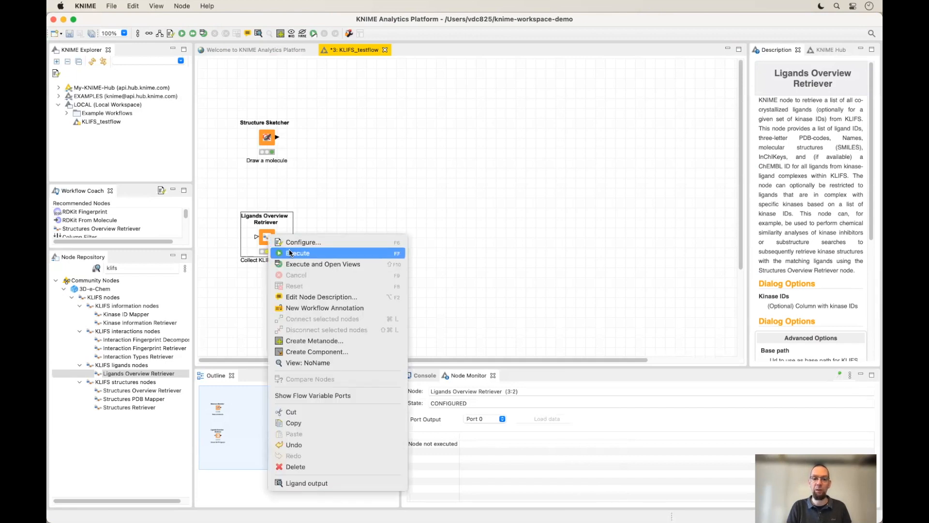
{"action": "left_click", "coordinate": [290, 252]}
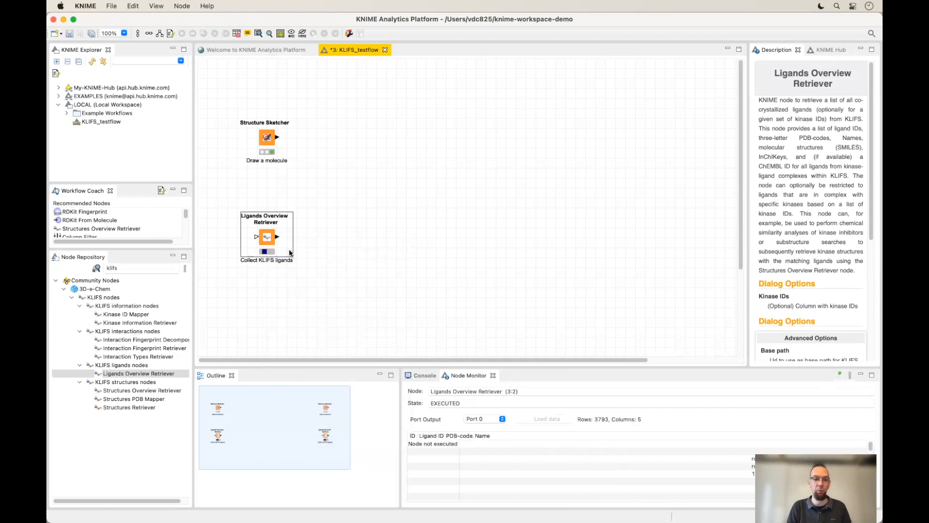
Step: Examine the Ligands Overview Retriever's ligand output table, including the names and SMILES, and close it
{"action": "right_click", "coordinate": [274, 242]}
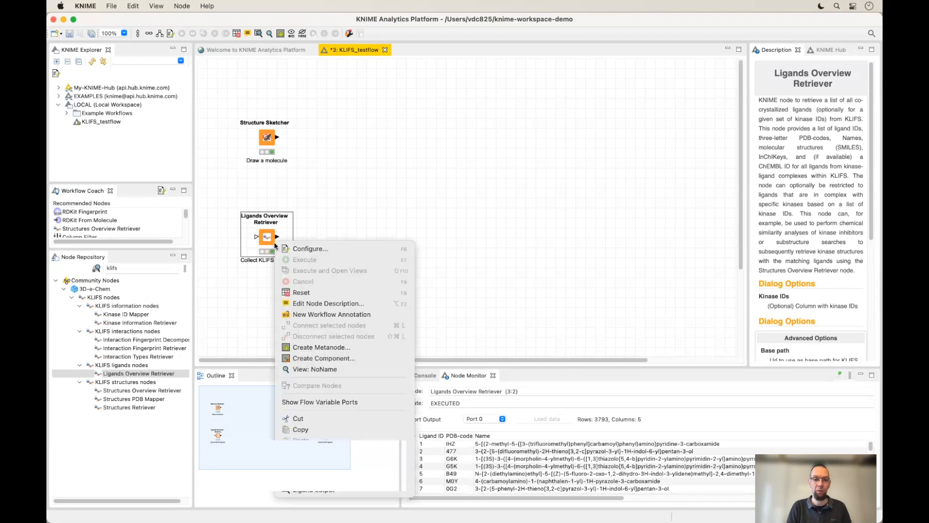
{"action": "left_click", "coordinate": [309, 489]}
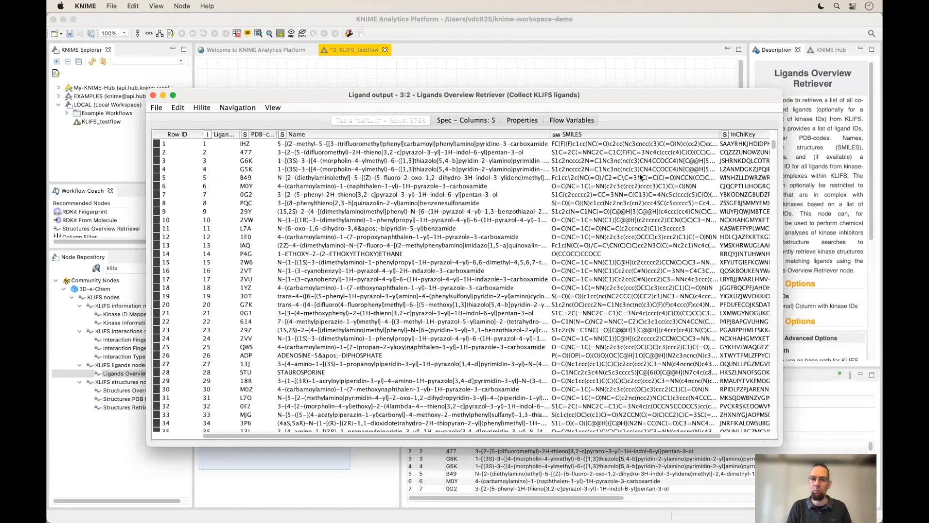
{"action": "left_click", "coordinate": [153, 95]}
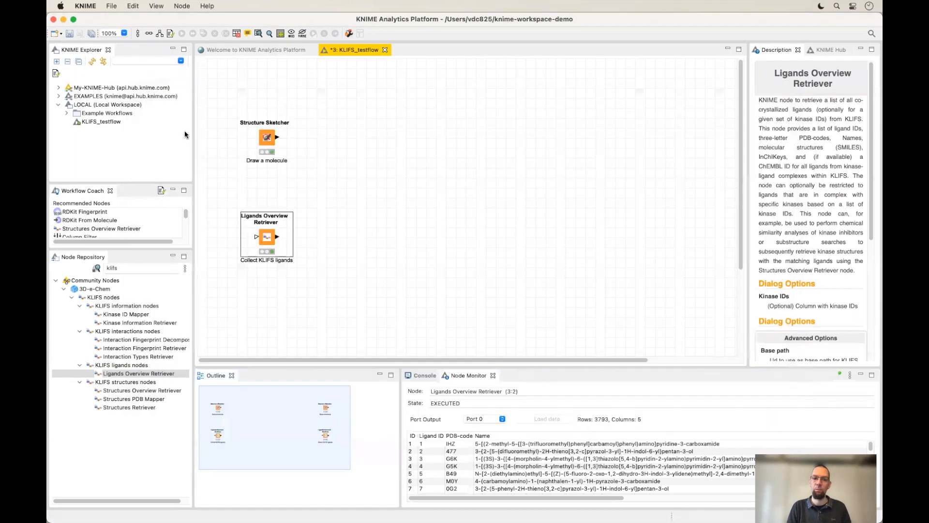
{"action": "left_click", "coordinate": [354, 194]}
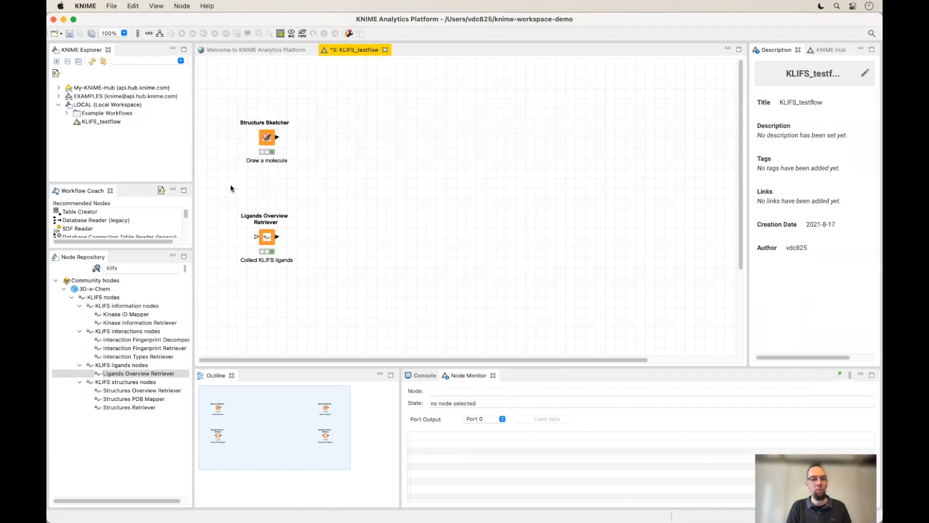
Step: Search the node repository for "fingerprint", add the CDK Fingerprints node beside the Structure Sketcher and connect the two nodes
{"action": "left_click", "coordinate": [155, 268]}
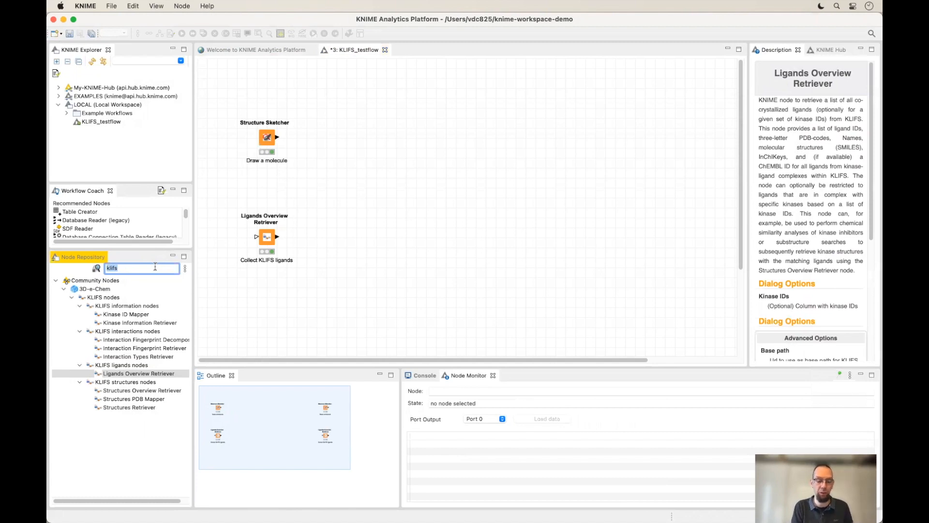
{"action": "type", "text": "fingerprint"}
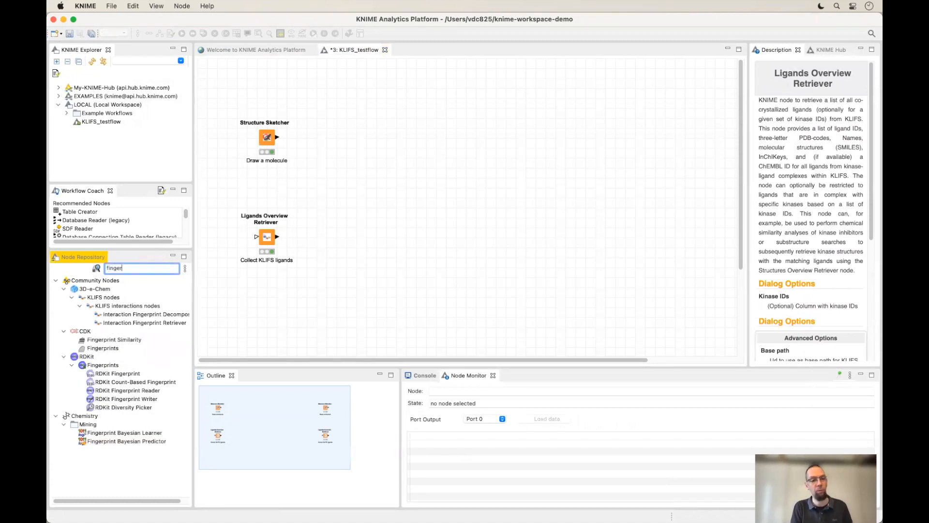
{"action": "left_click", "coordinate": [98, 347]}
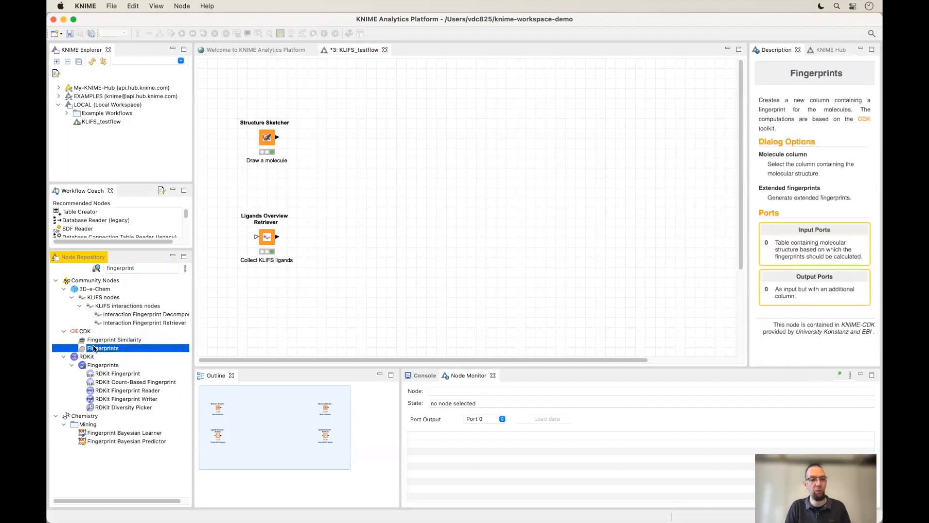
{"action": "left_click_drag", "start_coordinate": [95, 349], "coordinate": [356, 139]}
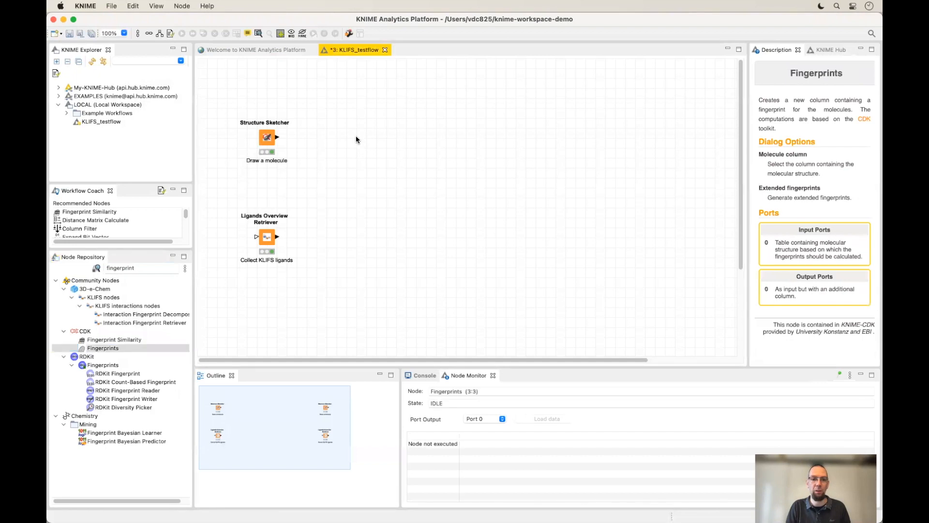
{"action": "left_click", "coordinate": [263, 140], "text": "shift"}
{"action": "key", "text": "super+l"}
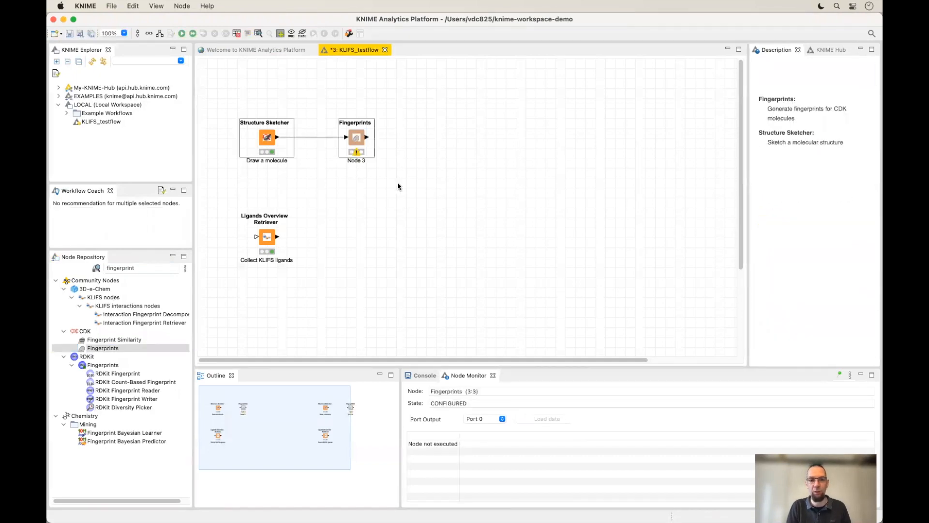
Step: Label the Fingerprints node "ECFP-4"
{"action": "left_click", "coordinate": [397, 182]}
{"action": "left_click", "coordinate": [353, 161]}
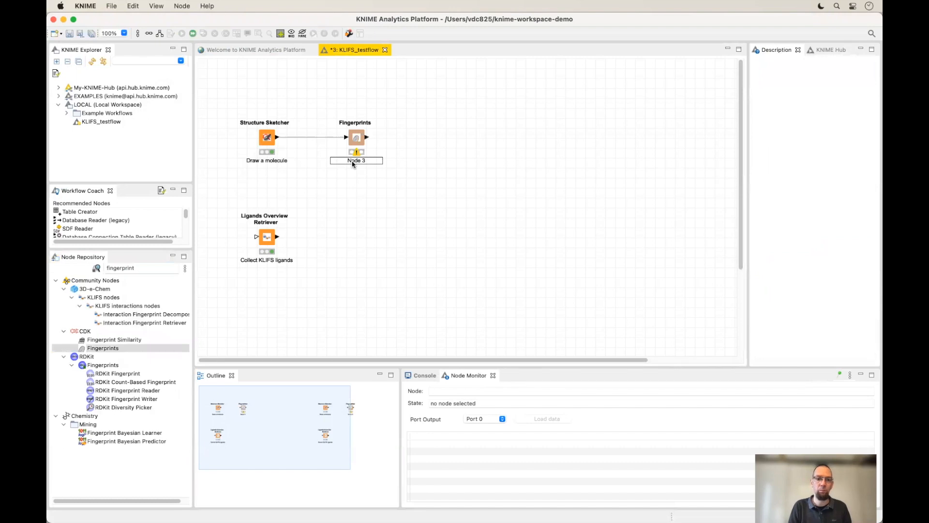
{"action": "left_click", "coordinate": [354, 162]}
{"action": "type", "text": "ECFP-4"}
{"action": "left_click", "coordinate": [360, 145]}
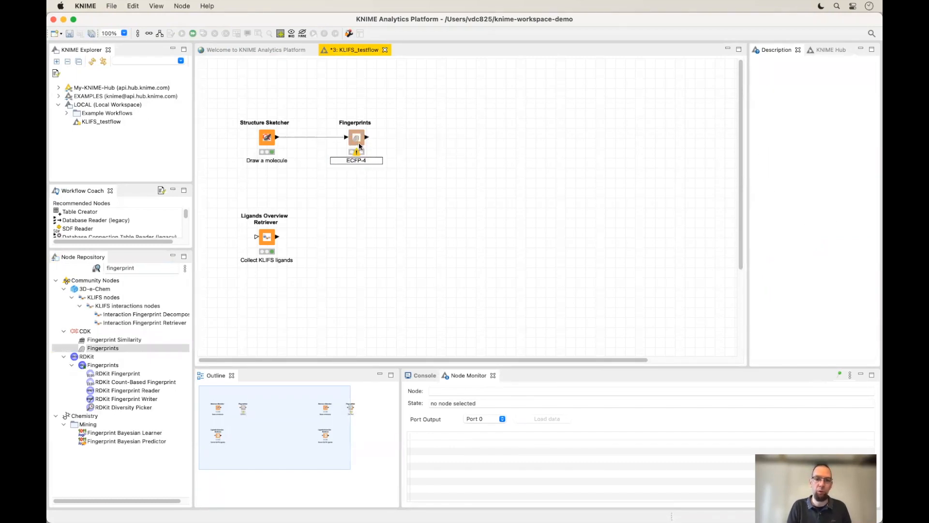
Step: Configure the Fingerprints node with the Circular fingerprint type ECFP4 on the Structure column, and execute it
{"action": "double_click", "coordinate": [360, 145]}
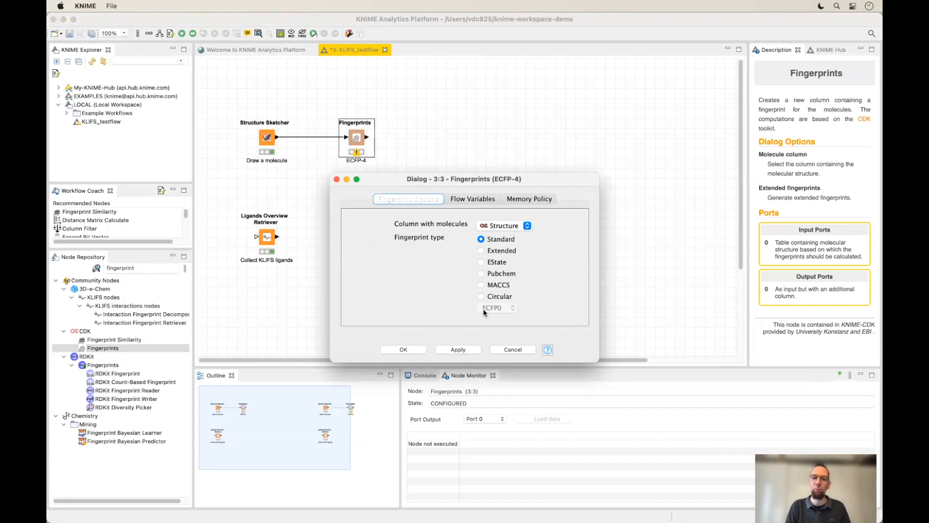
{"action": "left_click", "coordinate": [482, 295]}
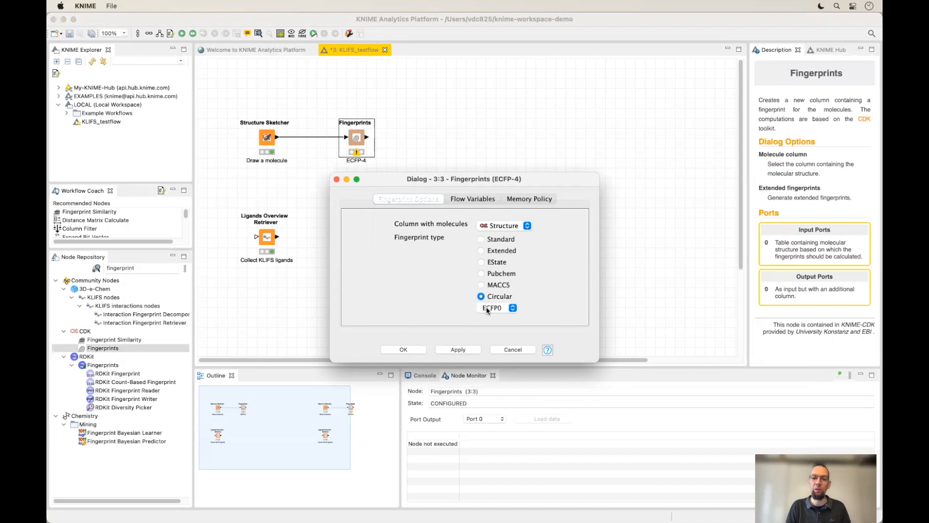
{"action": "left_click", "coordinate": [487, 310]}
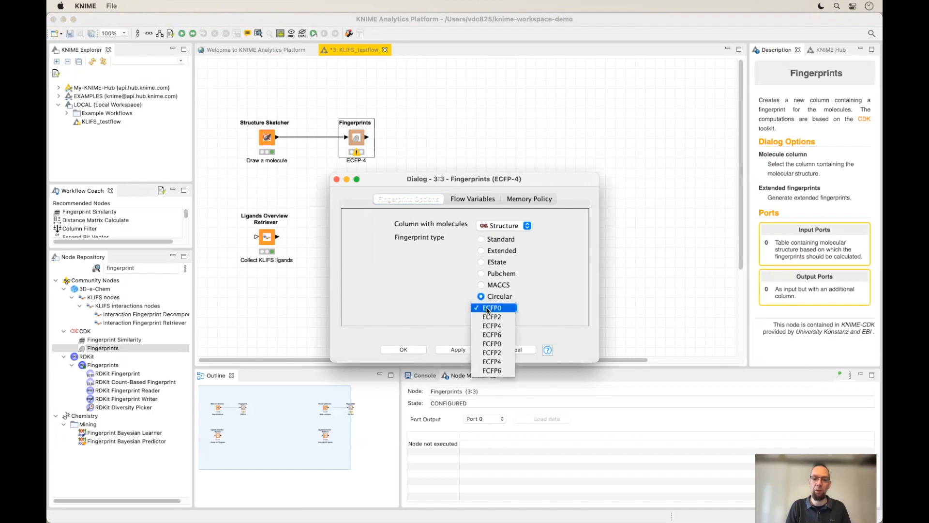
{"action": "left_click", "coordinate": [491, 326]}
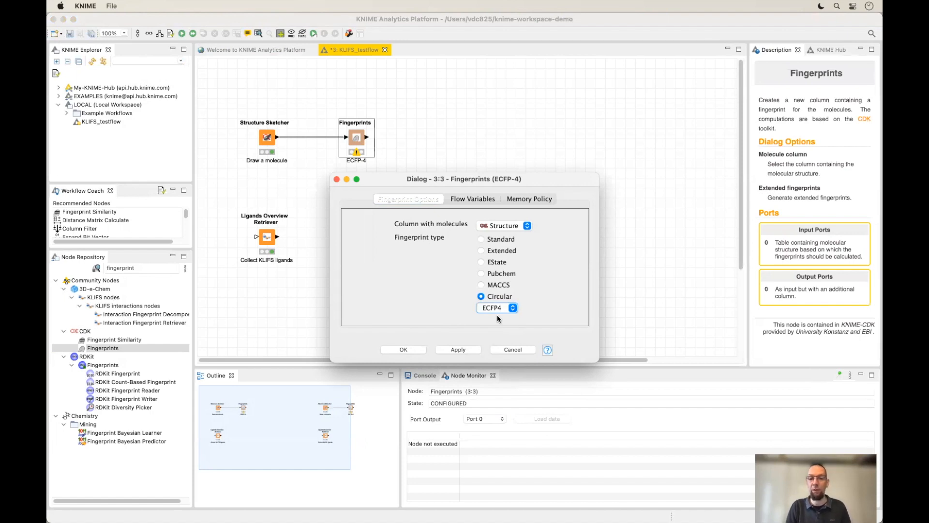
{"action": "left_click", "coordinate": [400, 350]}
{"action": "right_click", "coordinate": [357, 138]}
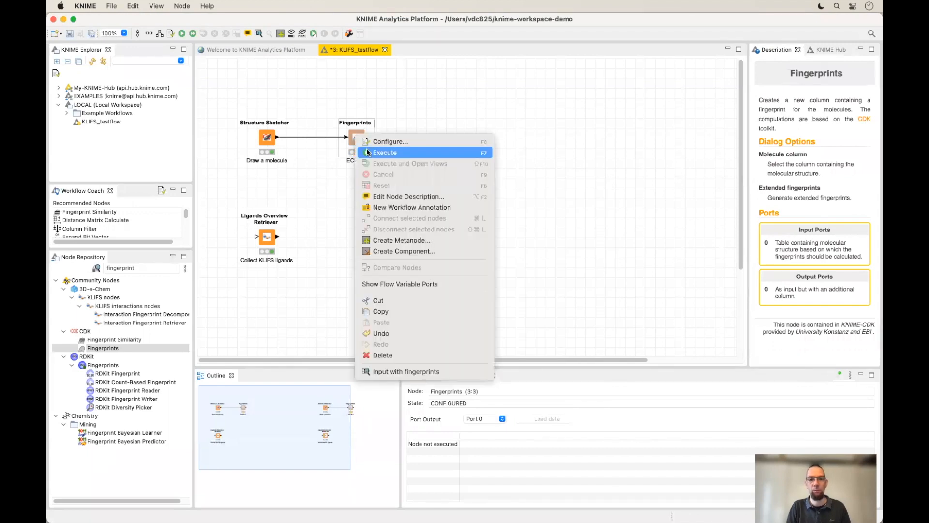
{"action": "left_click", "coordinate": [385, 152]}
Step: Duplicate the ECFP-4 Fingerprints node, place the copy beside the Ligands Overview Retriever and connect the two nodes
{"action": "key", "text": "ctrl+c"}
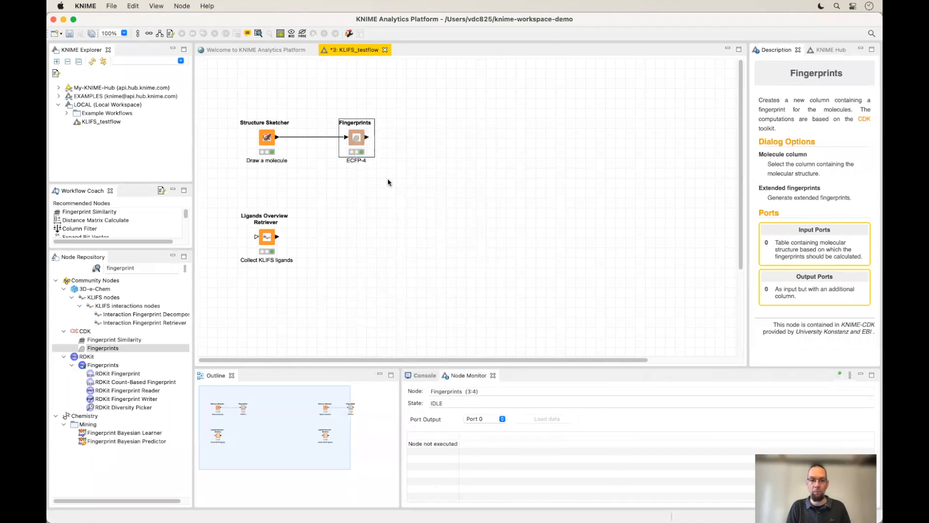
{"action": "key", "text": "ctrl+v"}
{"action": "left_click_drag", "start_coordinate": [417, 199], "coordinate": [360, 242]}
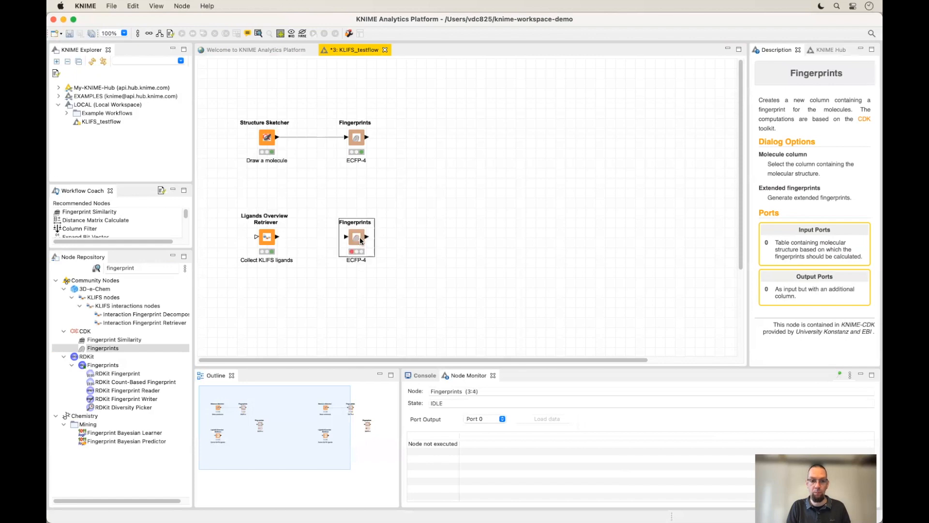
{"action": "left_click", "coordinate": [264, 242], "text": "shift"}
{"action": "key", "text": "super+l"}
{"action": "left_click", "coordinate": [266, 283]}
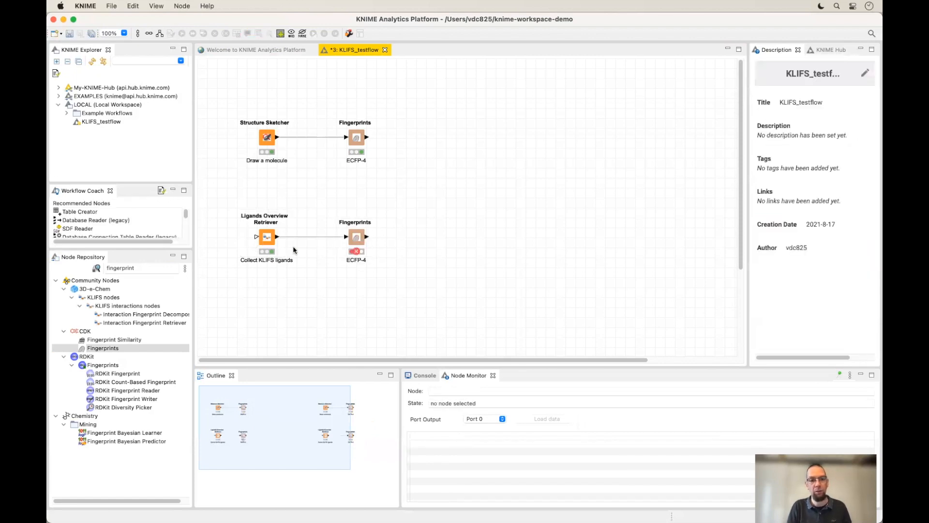
Step: Configure the copied Fingerprints node to use the SMILES column with the Circular ECFP4 type, and execute it
{"action": "left_click", "coordinate": [357, 243]}
{"action": "double_click", "coordinate": [356, 243]}
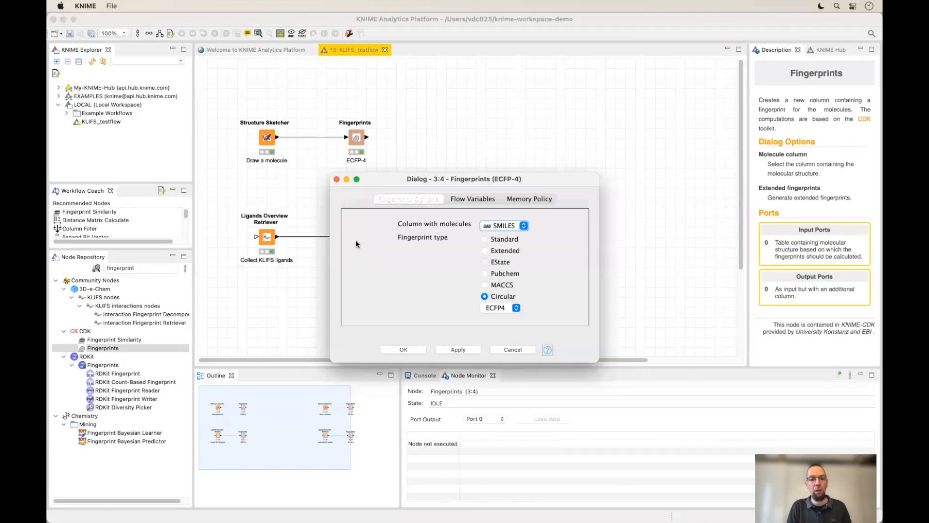
{"action": "left_click_drag", "start_coordinate": [385, 181], "coordinate": [470, 145]}
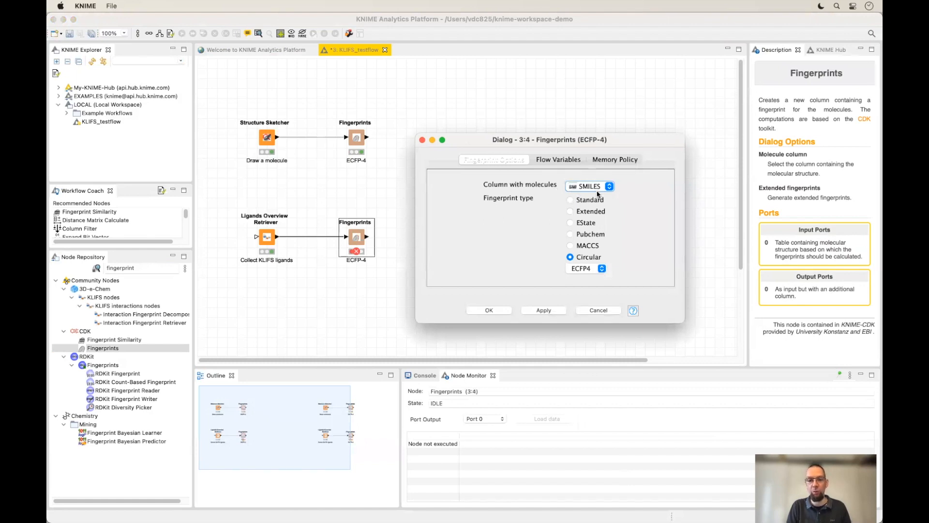
{"action": "left_click", "coordinate": [490, 311]}
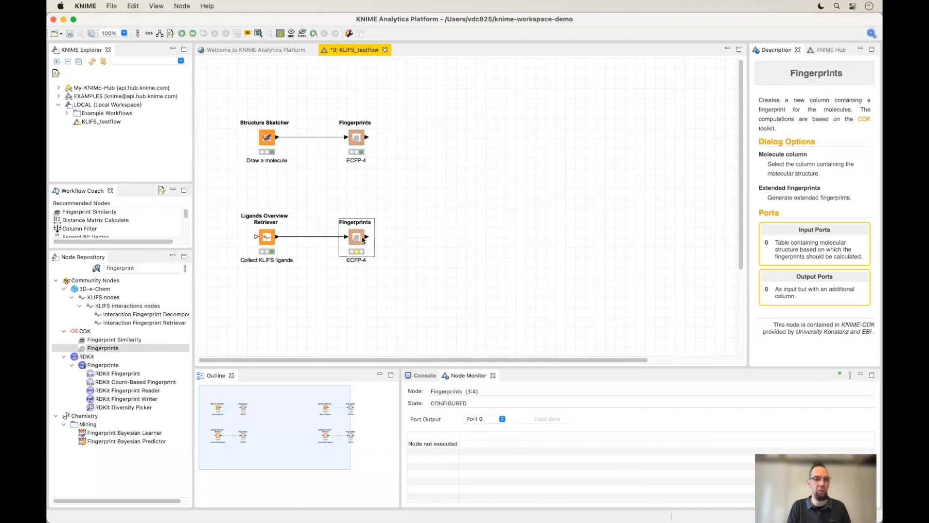
{"action": "right_click", "coordinate": [364, 240]}
{"action": "left_click", "coordinate": [381, 251]}
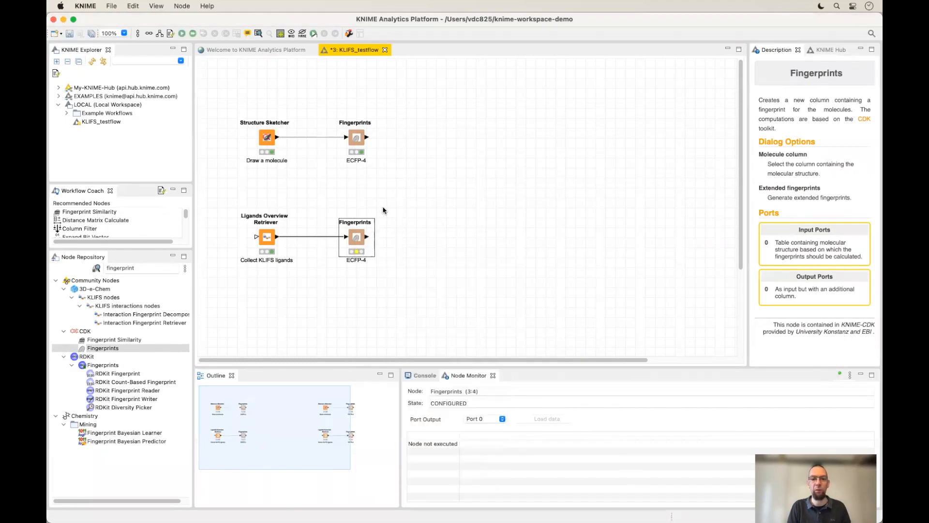
{"action": "left_click", "coordinate": [392, 199]}
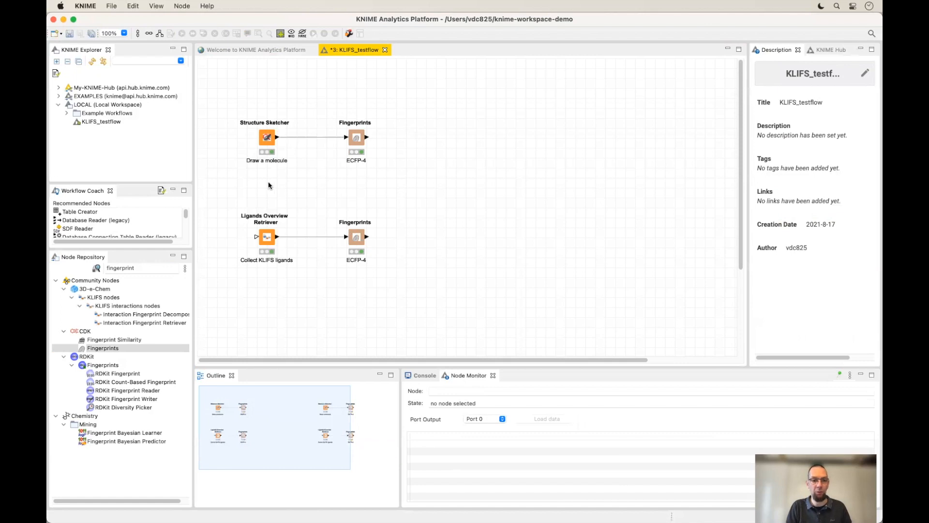
{"action": "mouse_move", "coordinate": [379, 171]}
{"action": "left_mouse_down"}
{"action": "mouse_move", "coordinate": [265, 119]}
{"action": "mouse_move", "coordinate": [252, 100]}
{"action": "left_mouse_up"}
{"action": "left_click", "coordinate": [364, 323]}
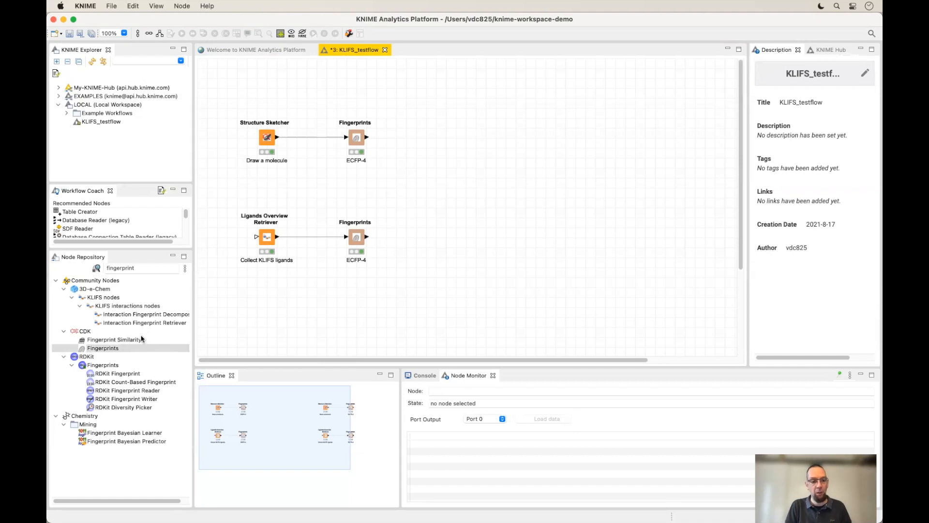
Step: Add the CDK Fingerprint Similarity node and connect the KLIFS ligands' Fingerprints output to its first input
{"action": "left_click_drag", "start_coordinate": [139, 342], "coordinate": [444, 296]}
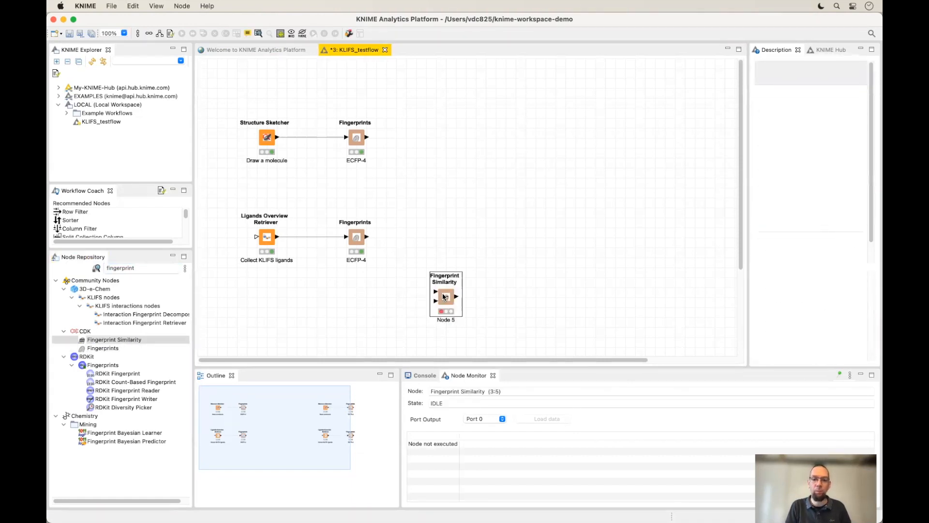
{"action": "left_click_drag", "start_coordinate": [368, 238], "coordinate": [441, 295]}
Step: Move the Structure Sketcher and its Fingerprints node below the ligand branch and connect that Fingerprints output to Fingerprint Similarity's second input
{"action": "mouse_move", "coordinate": [249, 184]}
{"action": "left_mouse_down"}
{"action": "mouse_move", "coordinate": [366, 129]}
{"action": "mouse_move", "coordinate": [355, 333]}
{"action": "left_mouse_up"}
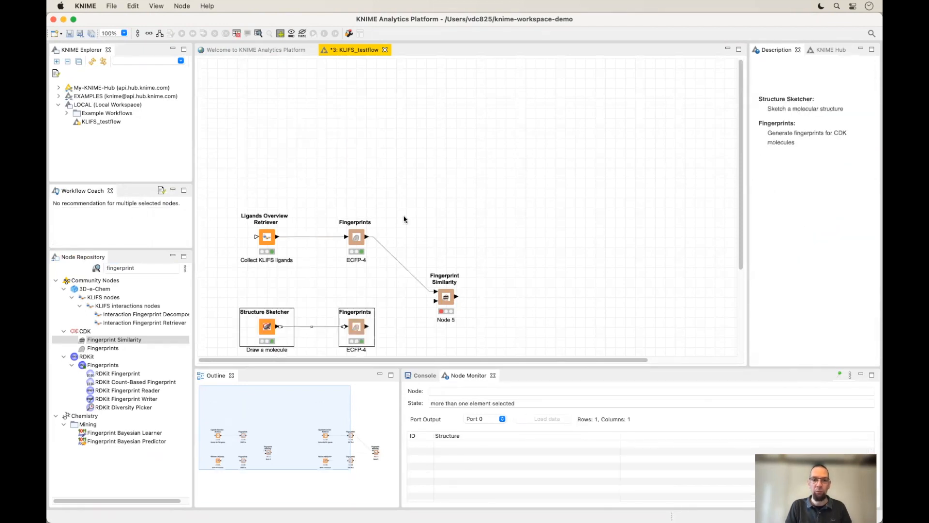
{"action": "scroll", "coordinate": [404, 219], "scroll_direction": "down", "scroll_amount": 5}
{"action": "left_click", "coordinate": [408, 251]}
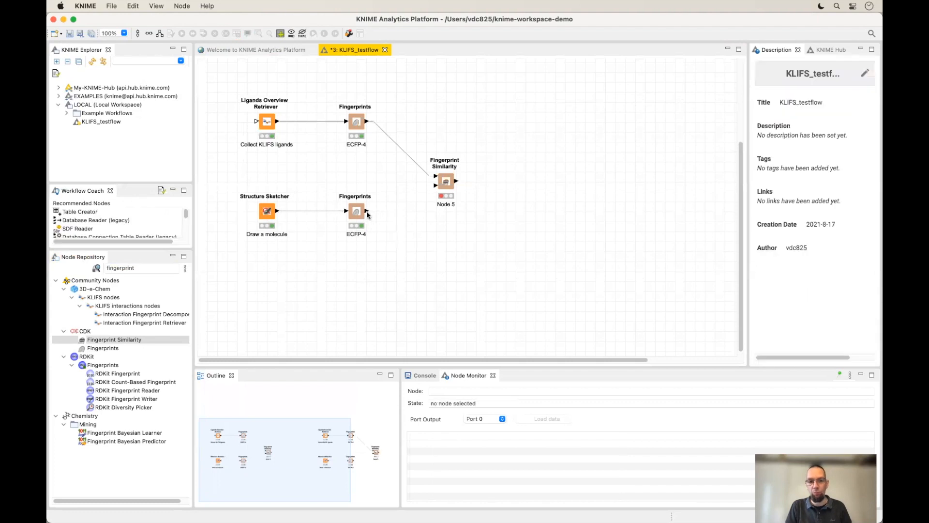
{"action": "left_click_drag", "start_coordinate": [367, 211], "coordinate": [446, 167]}
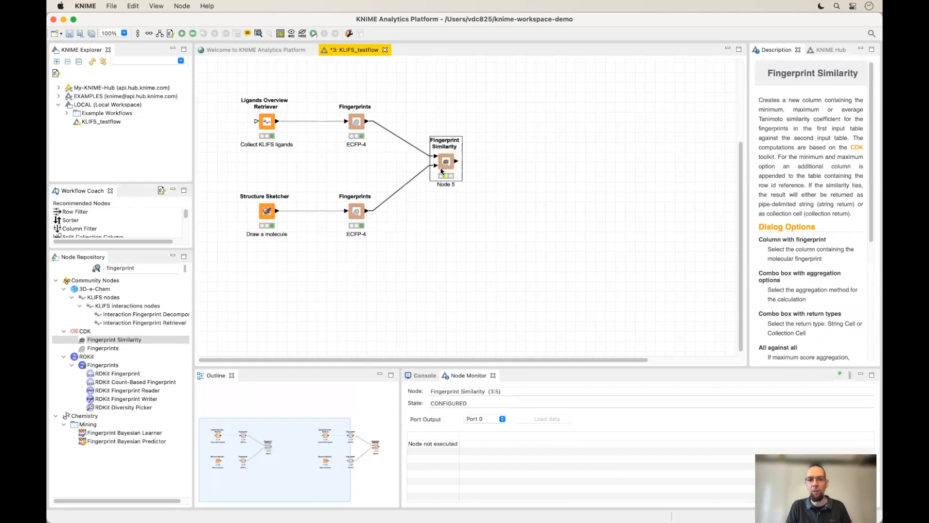
{"action": "left_click", "coordinate": [313, 227]}
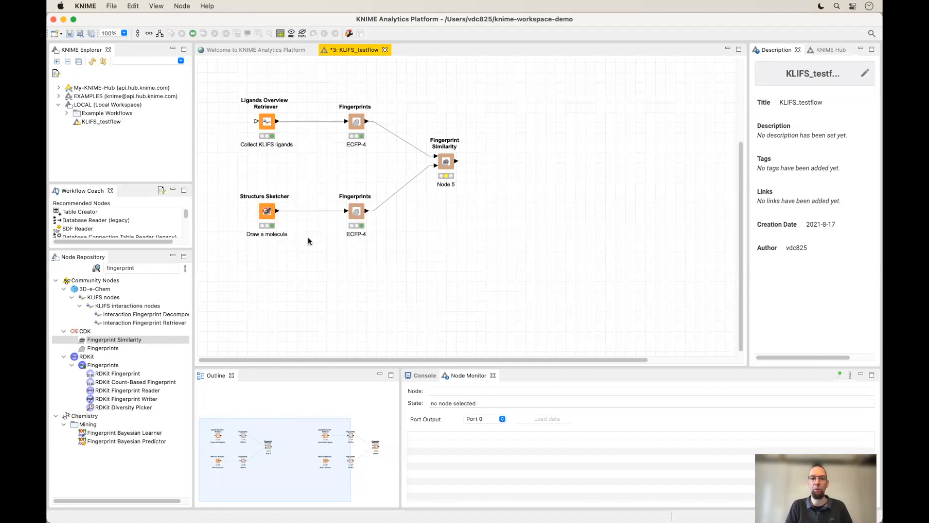
Step: Label the Fingerprint Similarity node "Scoring"
{"action": "double_click", "coordinate": [450, 187]}
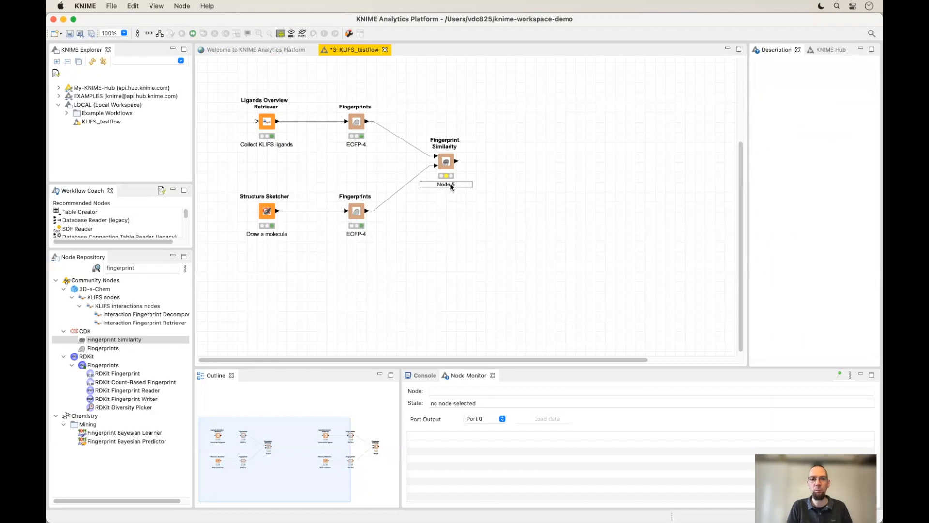
{"action": "type", "text": "Scoring"}
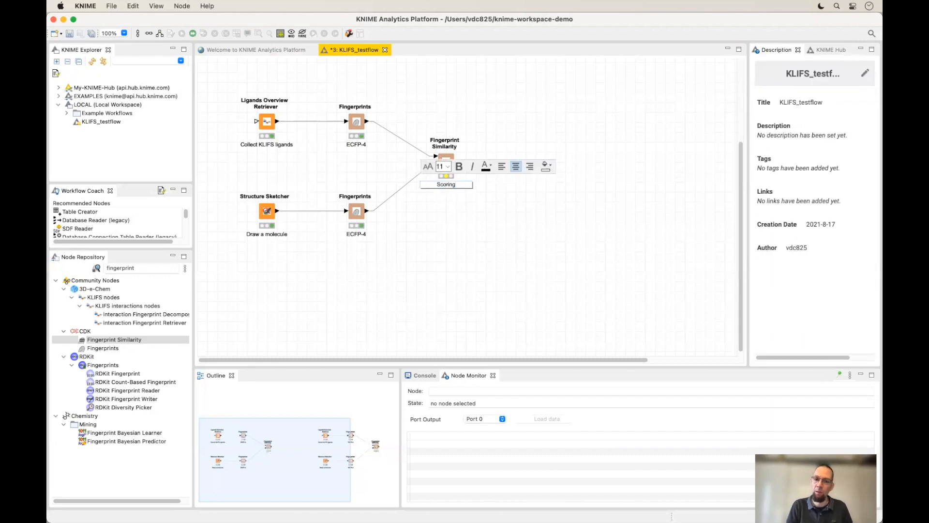
{"action": "left_click", "coordinate": [447, 163]}
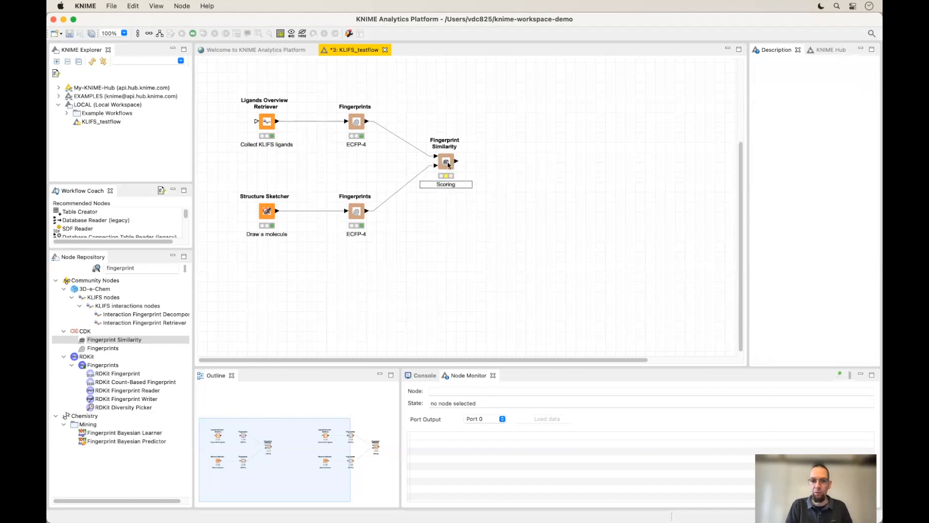
Step: Configure Fingerprint Similarity to compare the SMILES fingerprints with the Structure reference fingerprints using Average aggregation and String return type, and execute it
{"action": "double_click", "coordinate": [447, 163]}
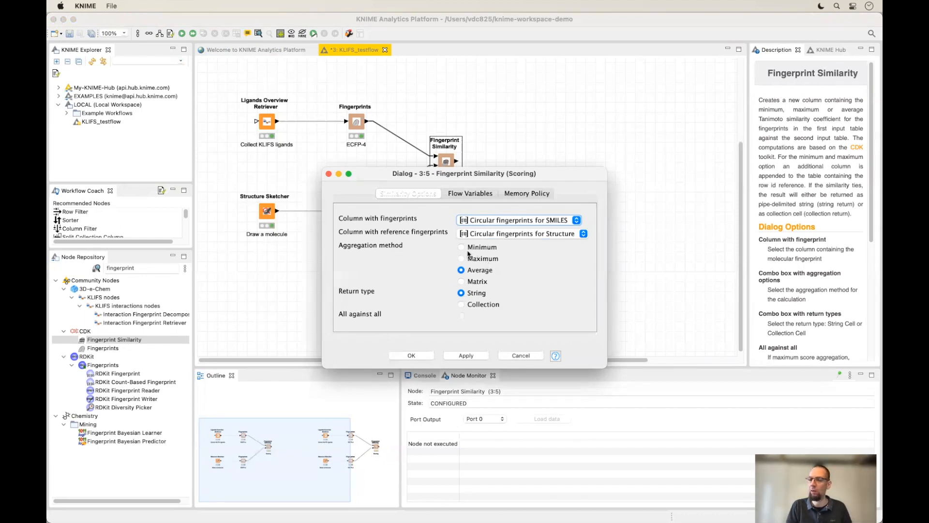
{"action": "left_click", "coordinate": [428, 354]}
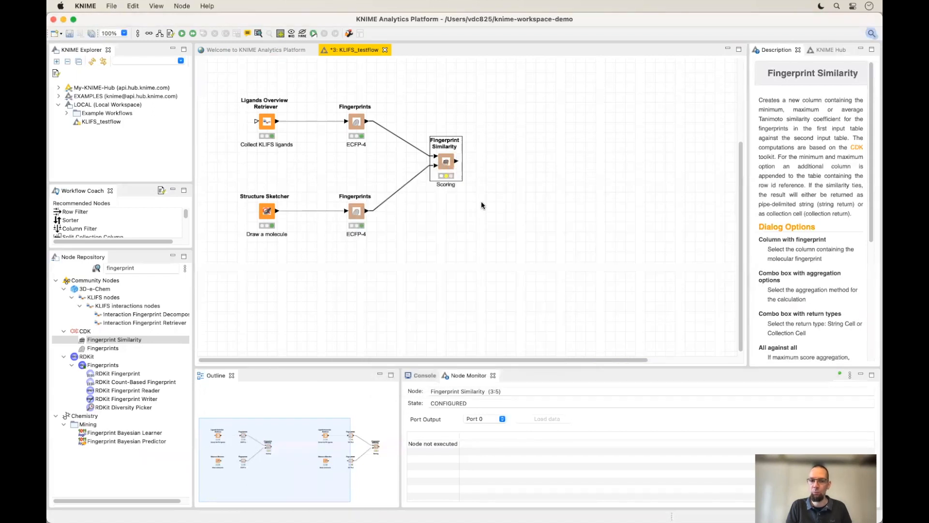
{"action": "right_click", "coordinate": [449, 169]}
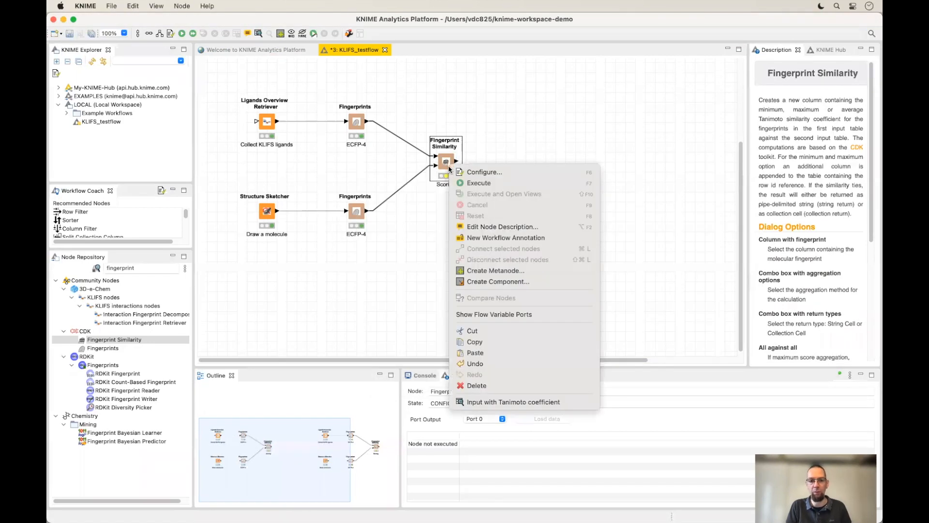
{"action": "left_click", "coordinate": [478, 184]}
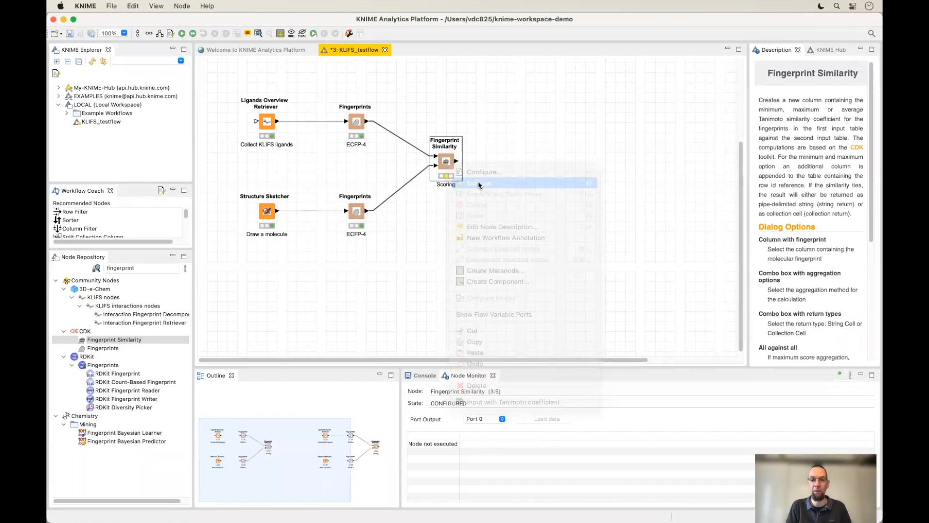
Step: Examine the Fingerprint Similarity output table, including the widened Tanimoto column, and close it
{"action": "right_click", "coordinate": [447, 162]}
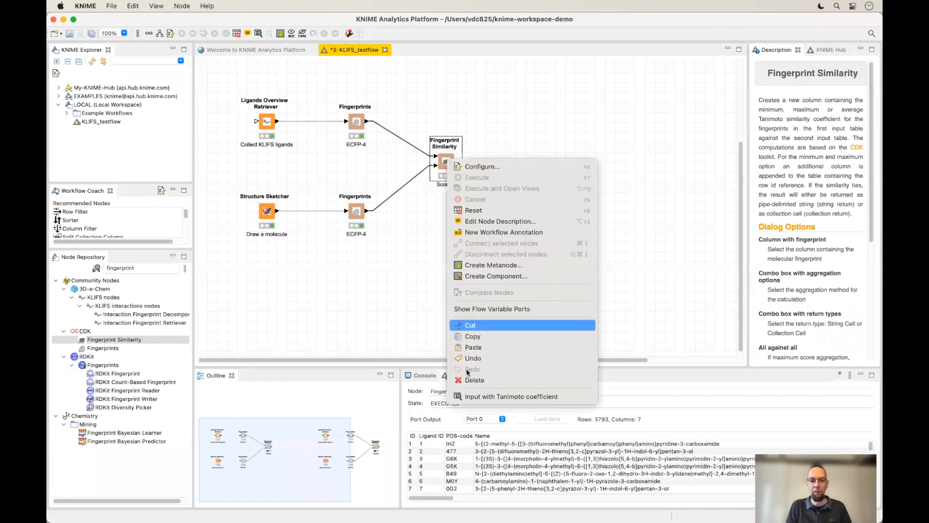
{"action": "left_click", "coordinate": [467, 397]}
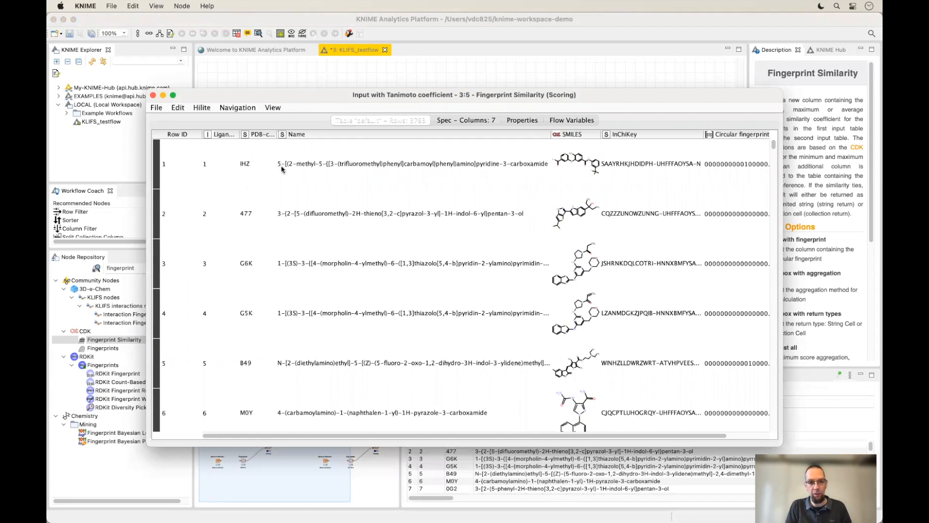
{"action": "left_click_drag", "start_coordinate": [359, 436], "coordinate": [577, 442]}
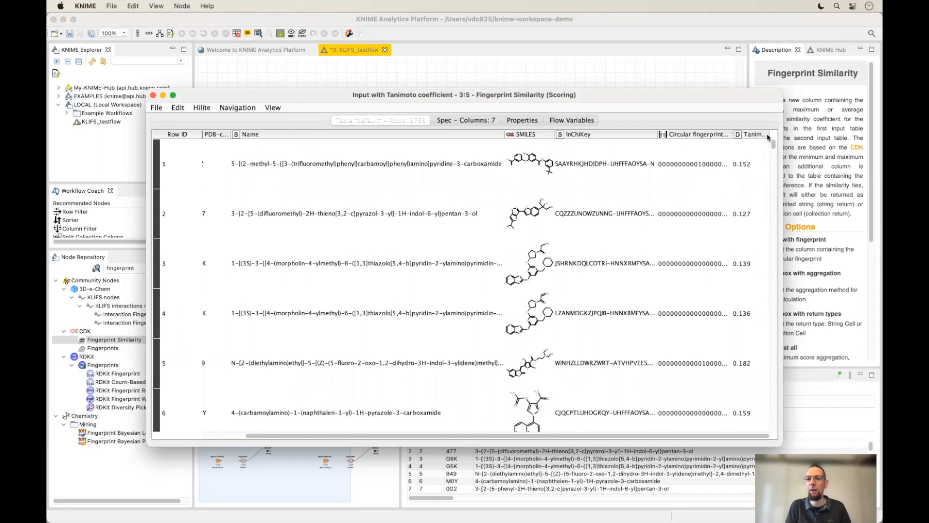
{"action": "left_click_drag", "start_coordinate": [770, 138], "coordinate": [791, 140]}
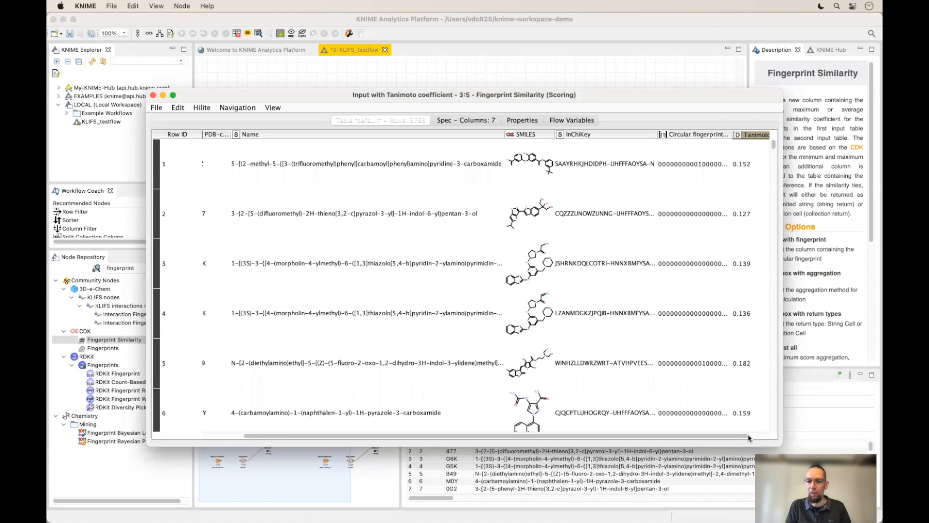
{"action": "left_click_drag", "start_coordinate": [741, 434], "coordinate": [783, 446]}
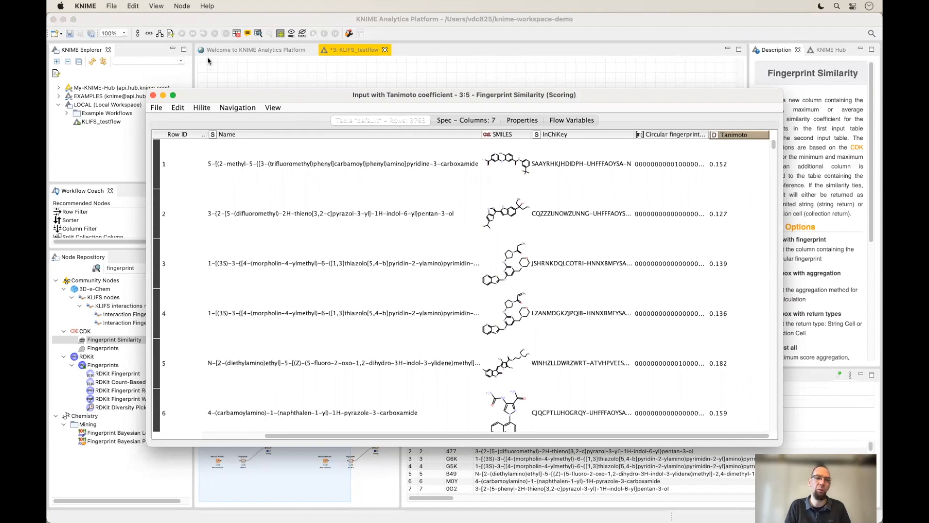
{"action": "left_click", "coordinate": [152, 95]}
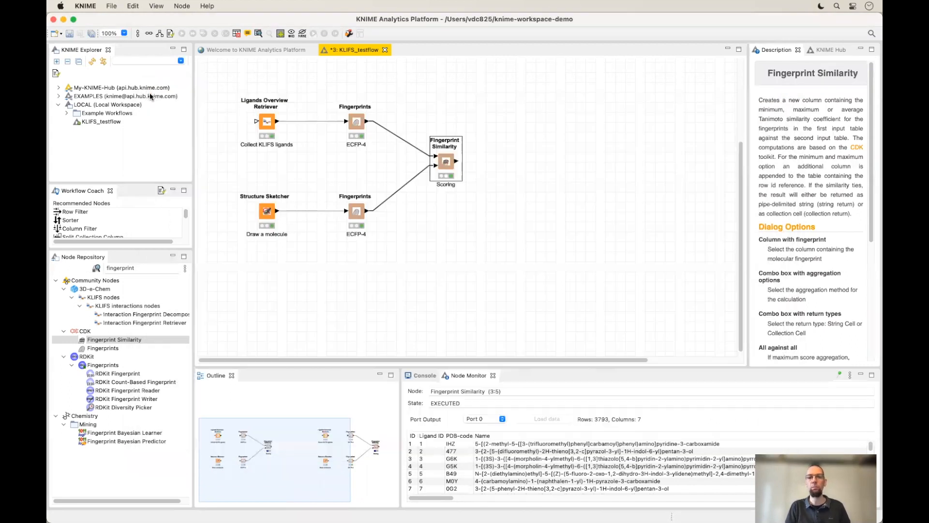
Step: Search the node repository for "sorter", add the Sorter node after Fingerprint Similarity and connect the two nodes
{"action": "double_click", "coordinate": [132, 266]}
{"action": "type", "text": "sort"}
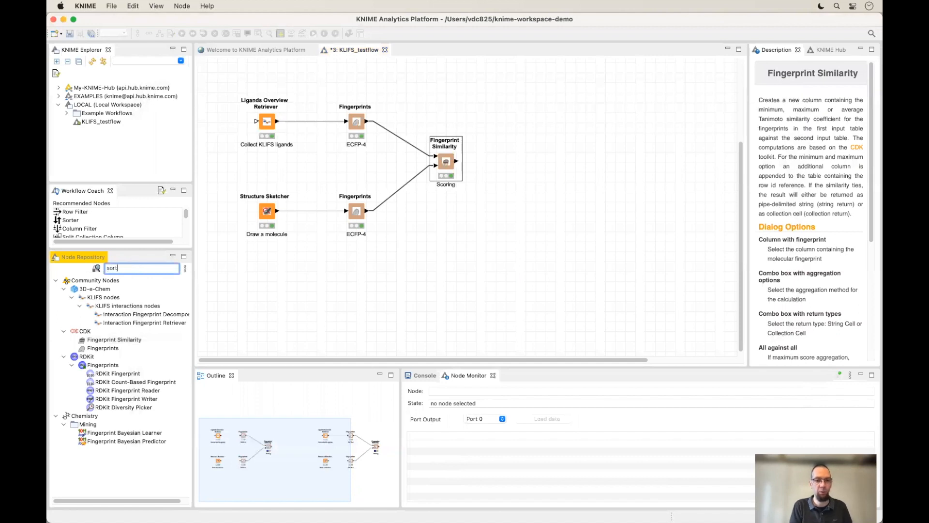
{"action": "type", "text": "er"}
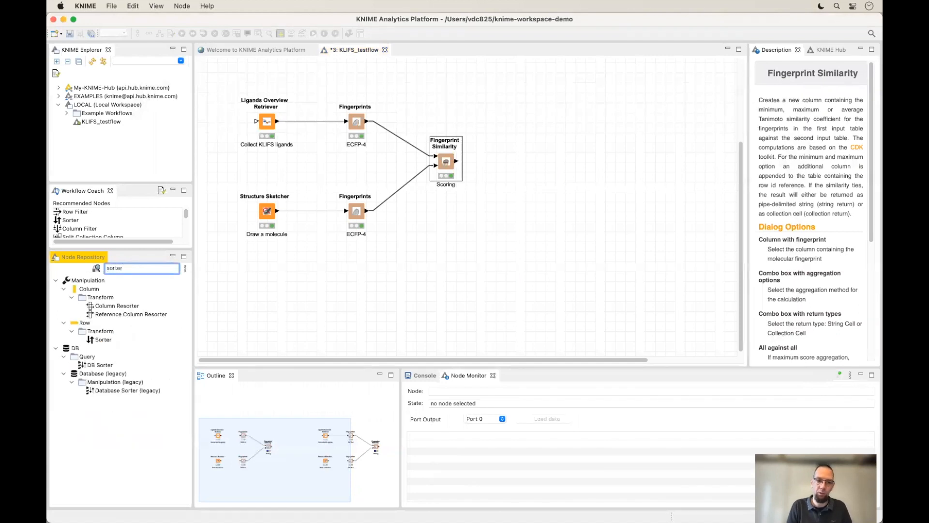
{"action": "left_click", "coordinate": [110, 340]}
{"action": "left_click_drag", "start_coordinate": [109, 340], "coordinate": [496, 162]}
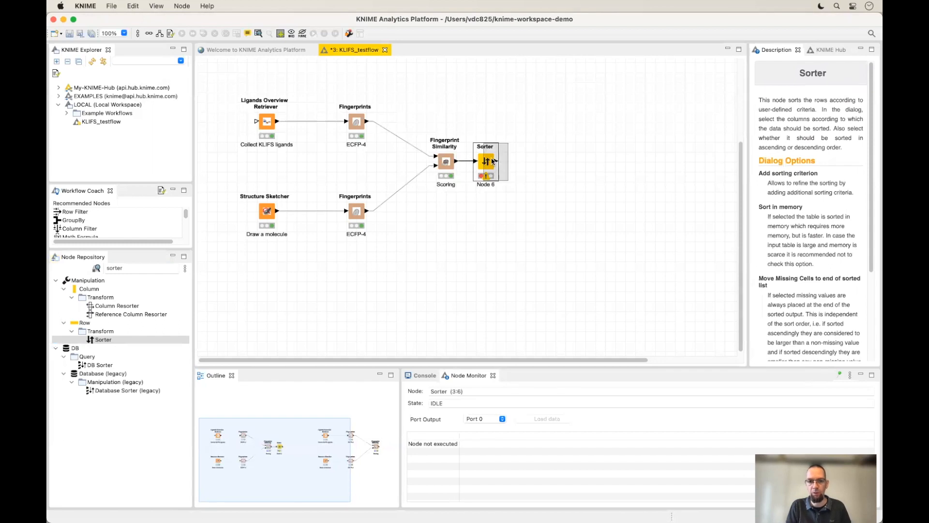
Step: Label the Sorter node "Tanimoto"
{"action": "double_click", "coordinate": [495, 184]}
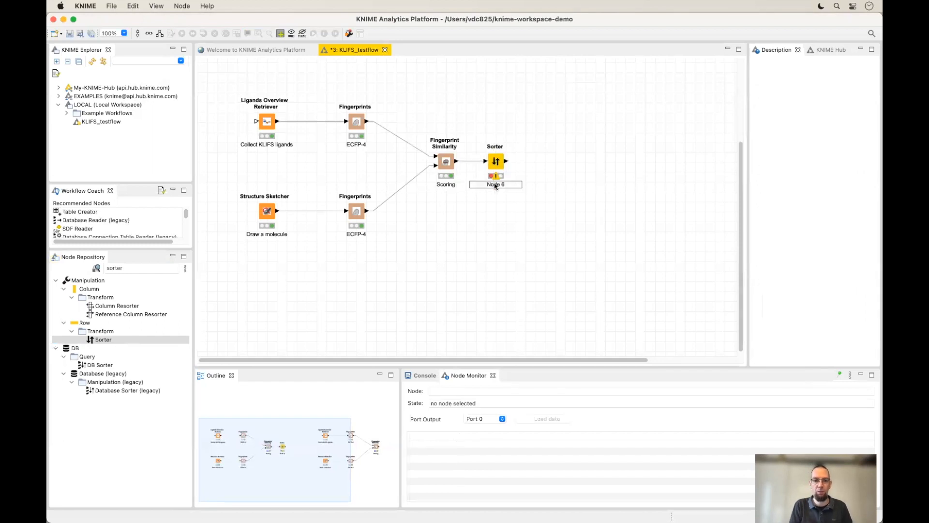
{"action": "type", "text": "Tanimoto"}
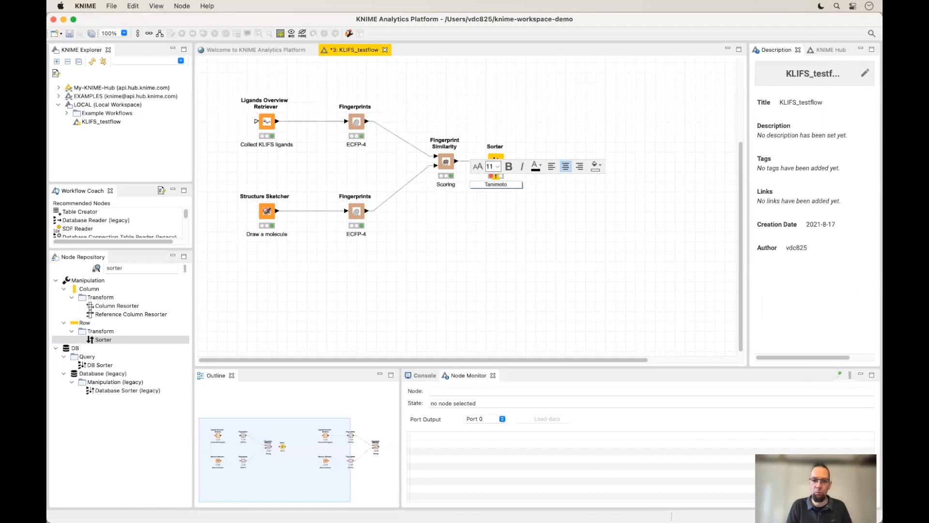
{"action": "key", "text": "Return"}
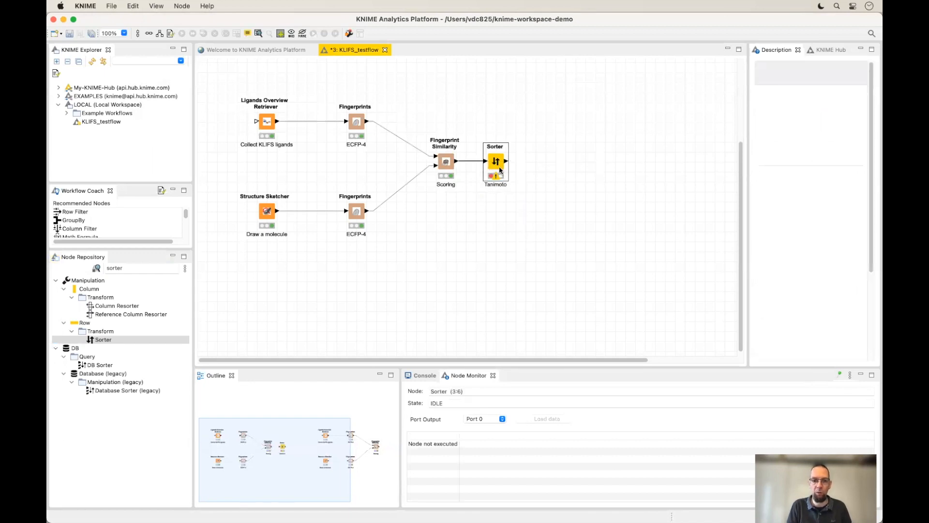
Step: Configure the Sorter node to sort by the Tanimoto column in descending order and execute it
{"action": "key", "text": "F6"}
{"action": "left_click", "coordinate": [513, 204]}
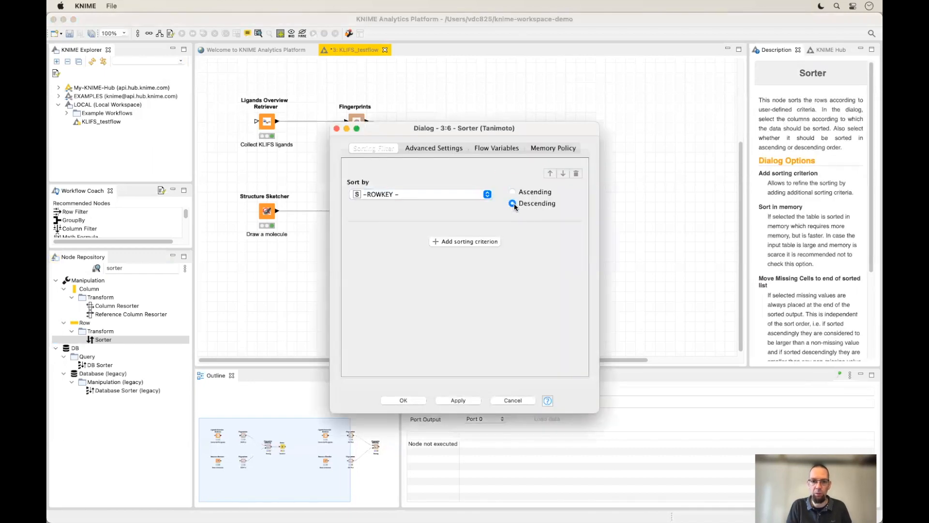
{"action": "left_click", "coordinate": [472, 198]}
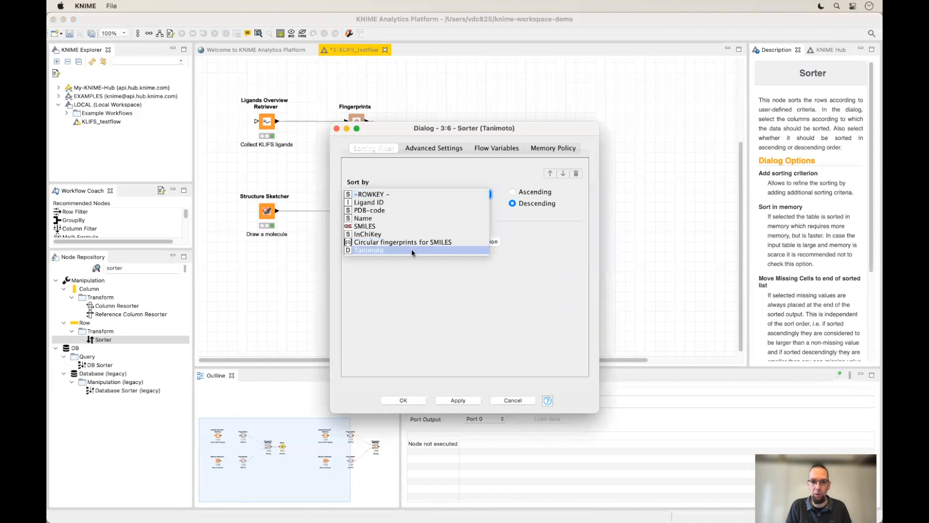
{"action": "left_click", "coordinate": [411, 251]}
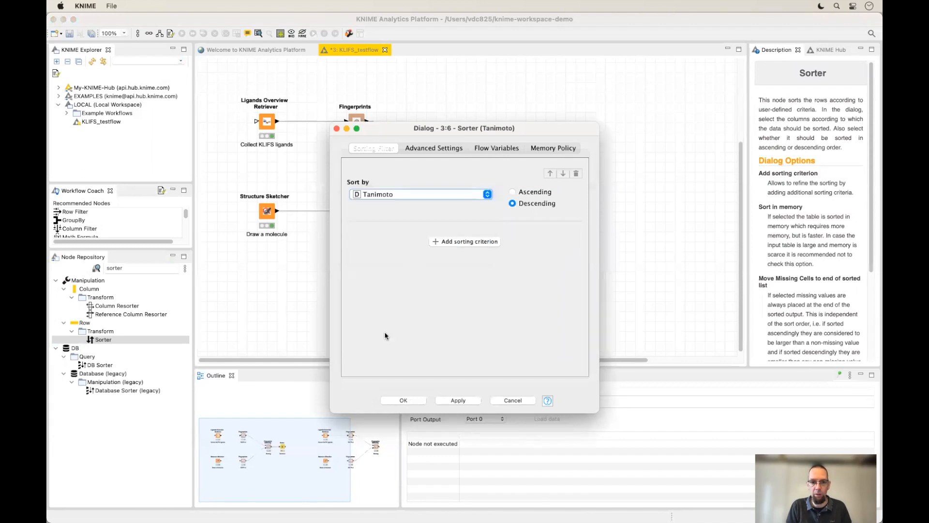
{"action": "left_click", "coordinate": [401, 400]}
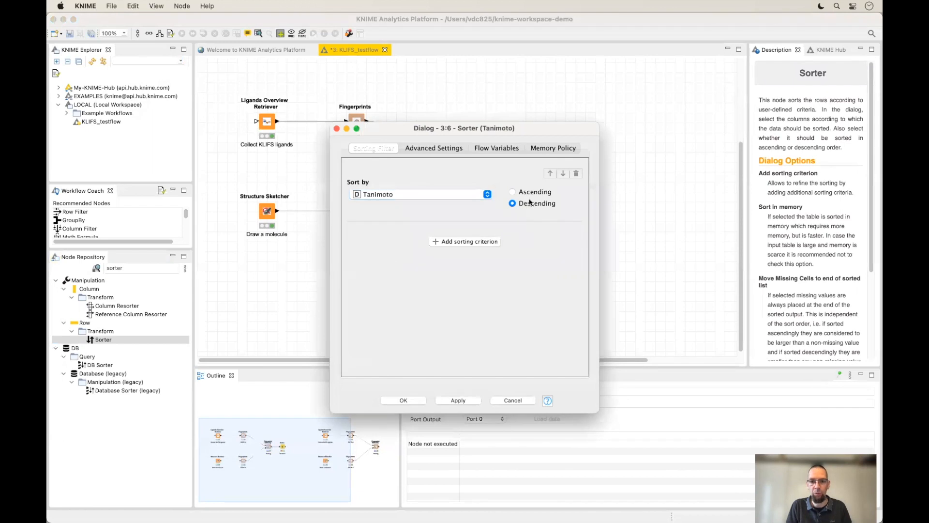
{"action": "right_click", "coordinate": [499, 166]}
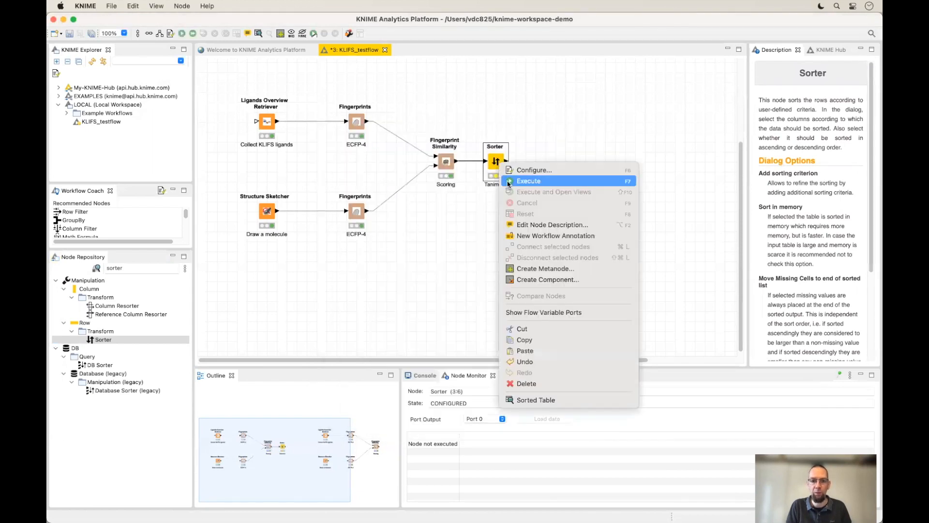
{"action": "left_click", "coordinate": [508, 181]}
Step: Search the node repository for "row filter", add a Row Filter node connected after the Sorter, and label it "Top 3"
{"action": "left_click", "coordinate": [159, 267]}
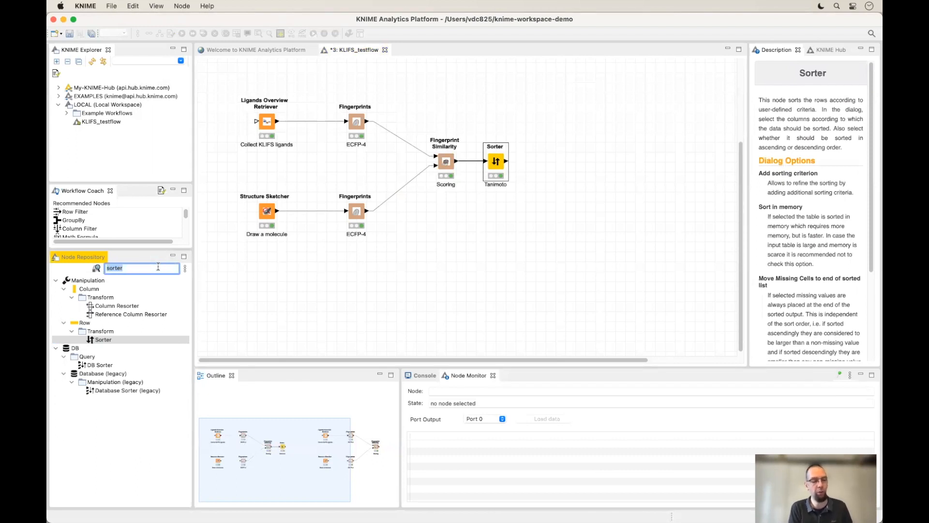
{"action": "type", "text": "row filter"}
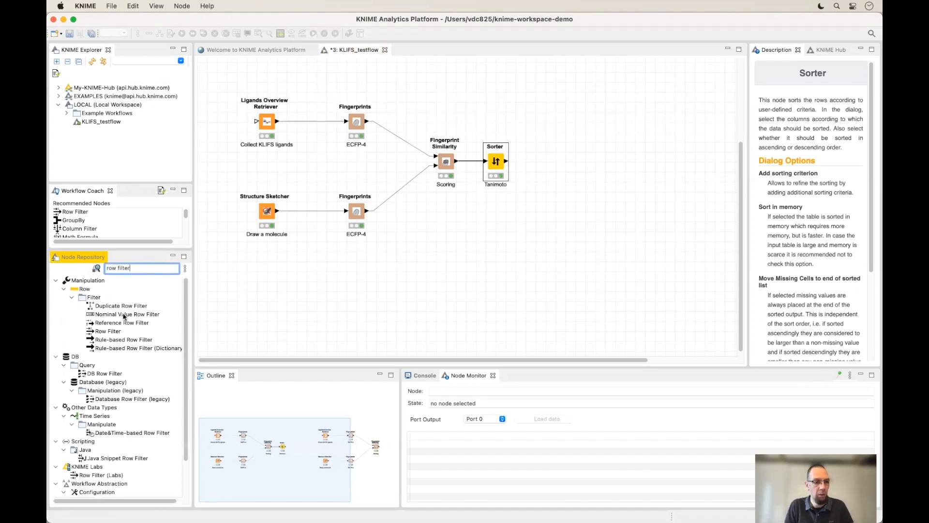
{"action": "left_click_drag", "start_coordinate": [107, 334], "coordinate": [534, 161]}
{"action": "left_click", "coordinate": [537, 184]}
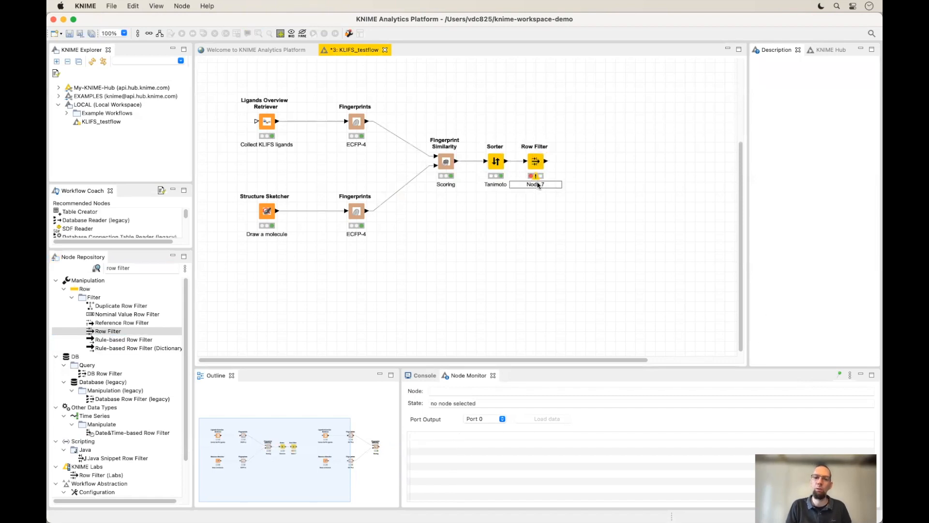
{"action": "type", "text": "Top 3"}
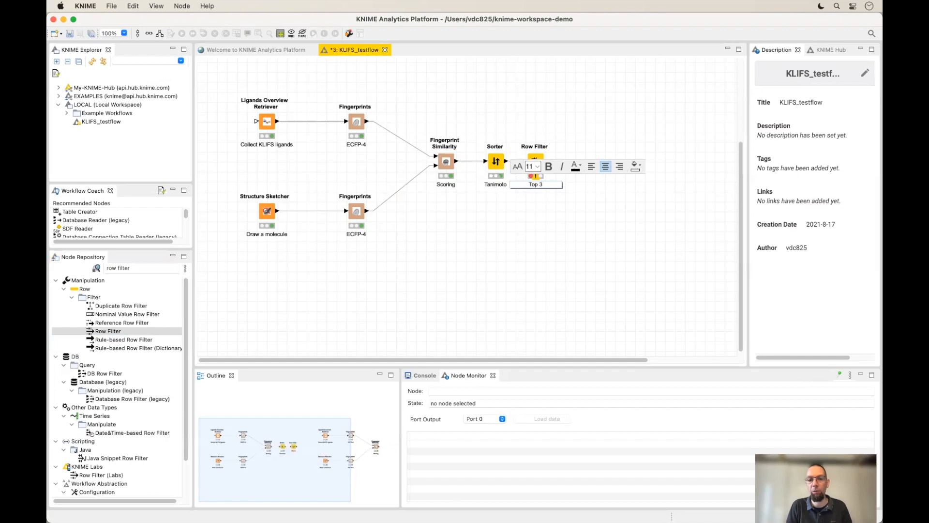
{"action": "left_click", "coordinate": [544, 170]}
Step: Configure the Row Filter to include rows by number with last row number 3, and execute it
{"action": "left_click", "coordinate": [538, 161]}
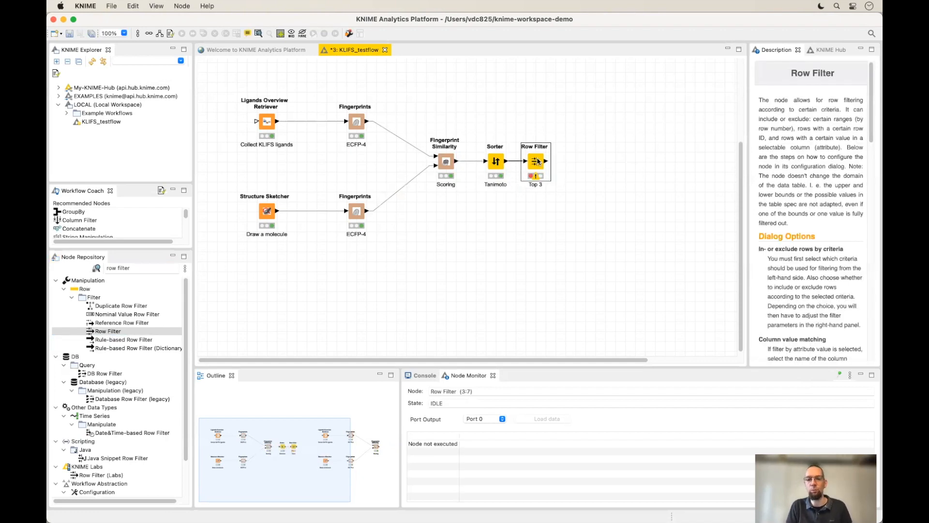
{"action": "double_click", "coordinate": [537, 161]}
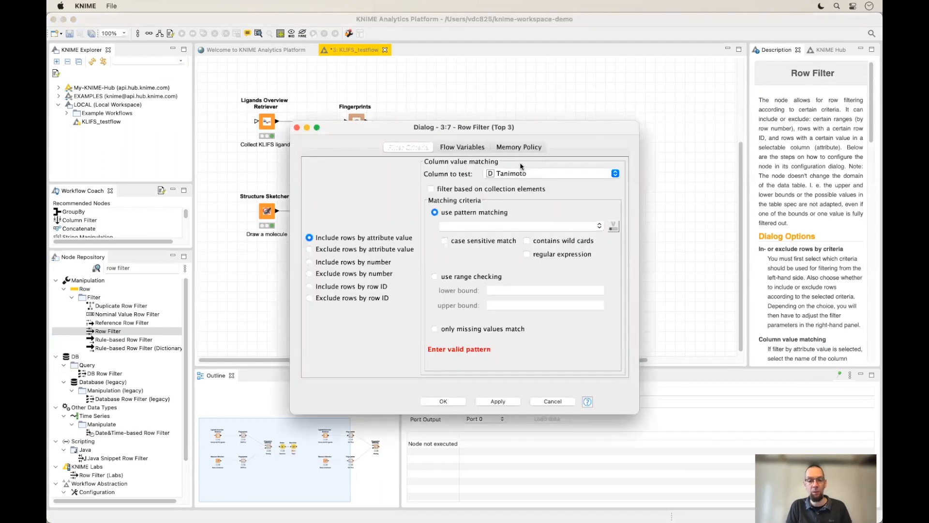
{"action": "left_click", "coordinate": [309, 262]}
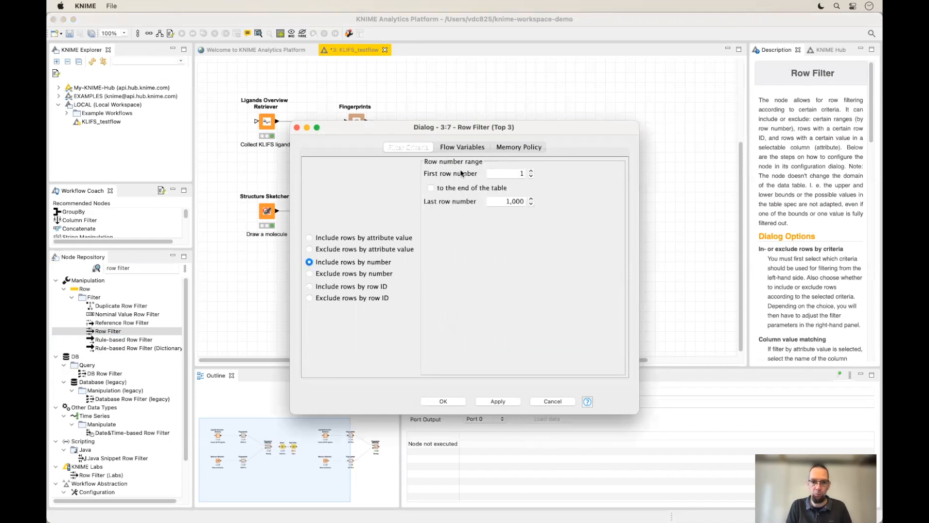
{"action": "left_click", "coordinate": [494, 202]}
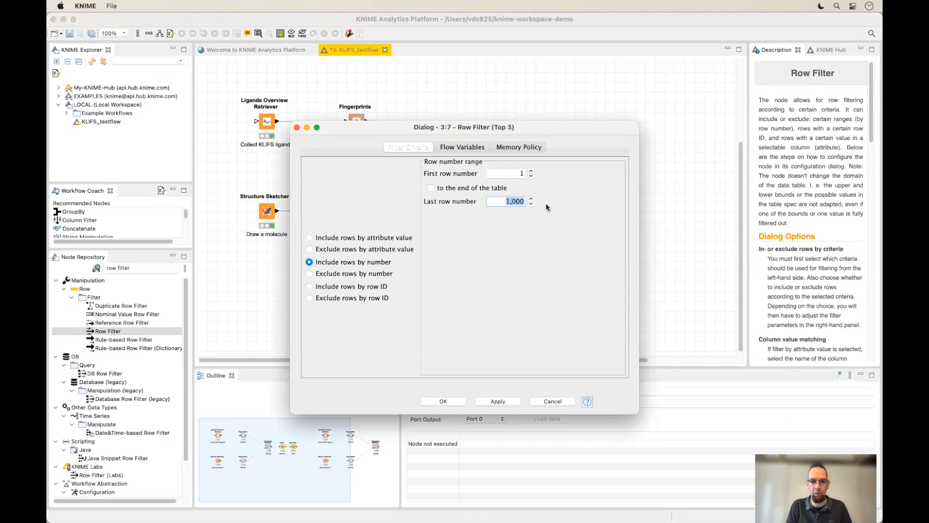
{"action": "type", "text": "3"}
{"action": "left_click", "coordinate": [444, 402]}
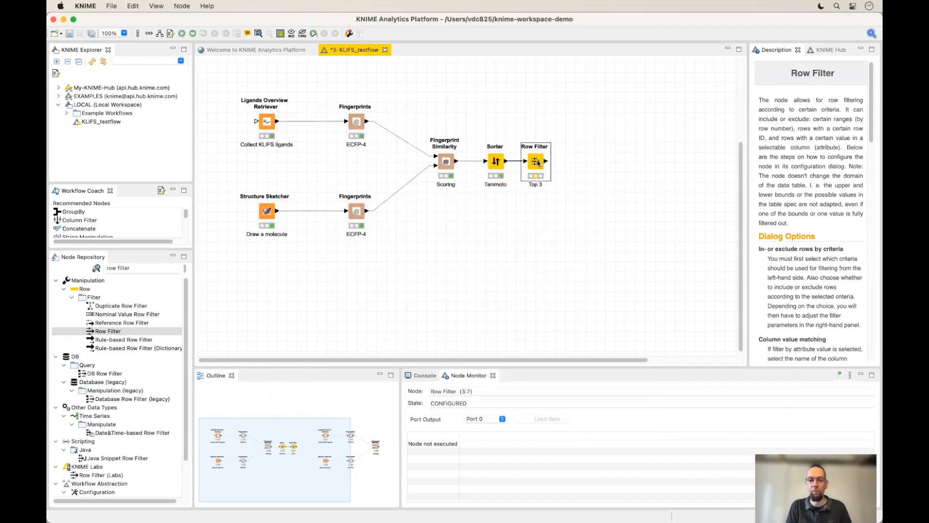
{"action": "right_click", "coordinate": [537, 163]}
{"action": "left_click", "coordinate": [549, 178]}
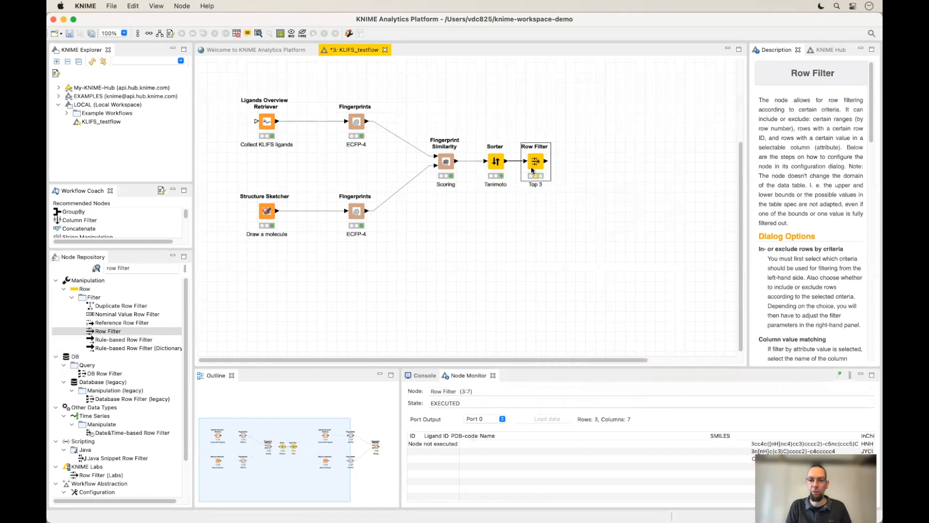
Step: Examine the Row Filter's filtered table with a wider SMILES column and taller rows to compare the structures, and close it
{"action": "right_click", "coordinate": [532, 169]}
{"action": "left_click", "coordinate": [559, 404]}
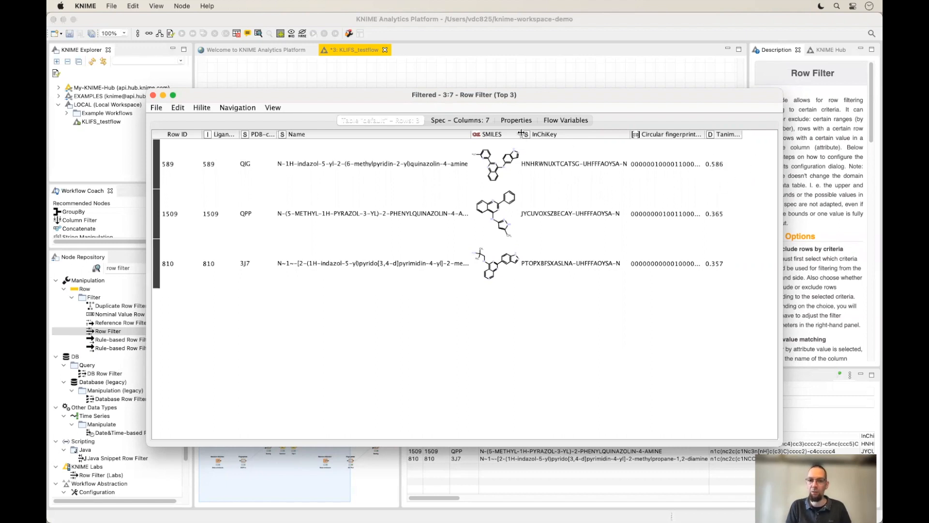
{"action": "left_click_drag", "start_coordinate": [520, 134], "coordinate": [562, 134]}
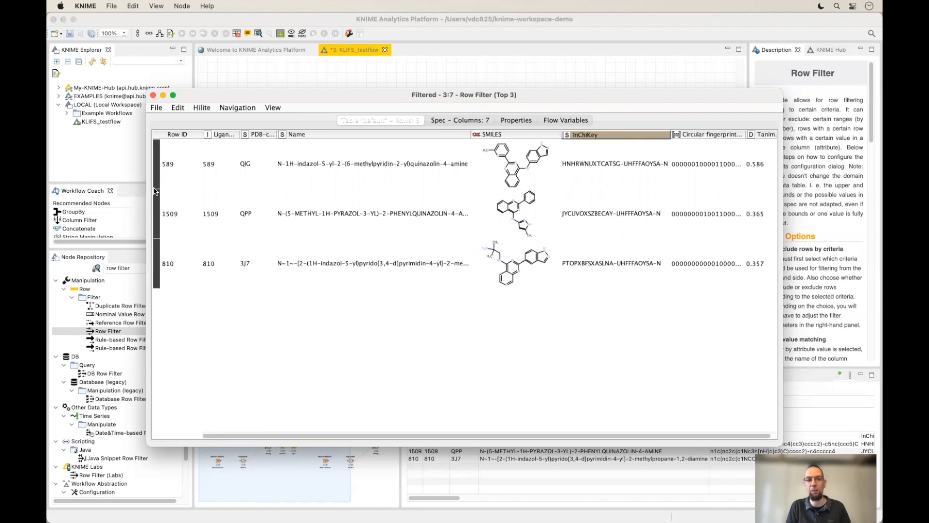
{"action": "left_click_drag", "start_coordinate": [155, 191], "coordinate": [339, 231]}
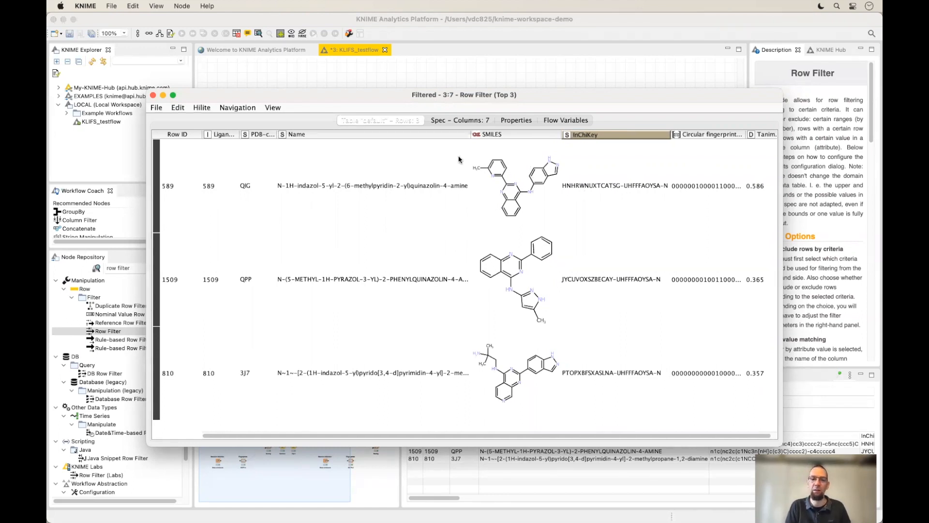
{"action": "left_click", "coordinate": [153, 95]}
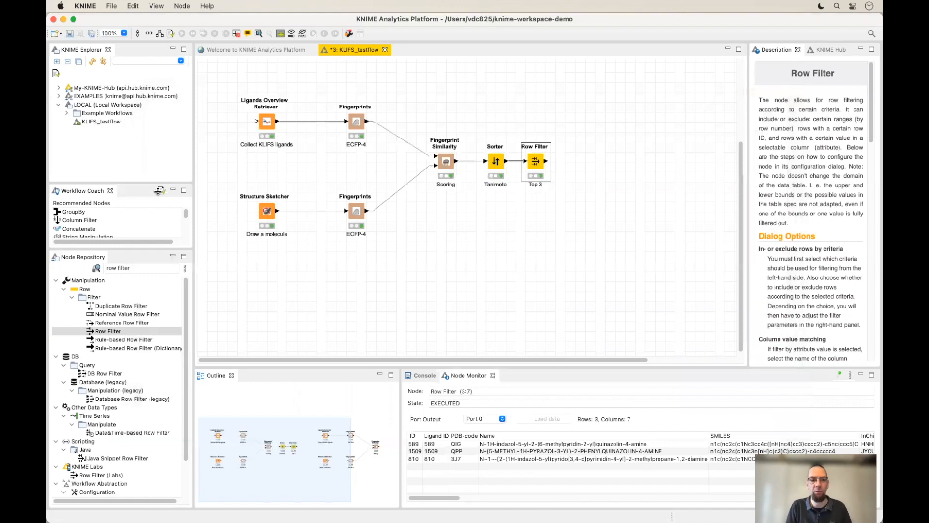
Step: Search the node repository for "klifs" and add a Structures Overview Retriever connected after the Row Filter, spaced slightly apart from it
{"action": "left_click", "coordinate": [138, 268]}
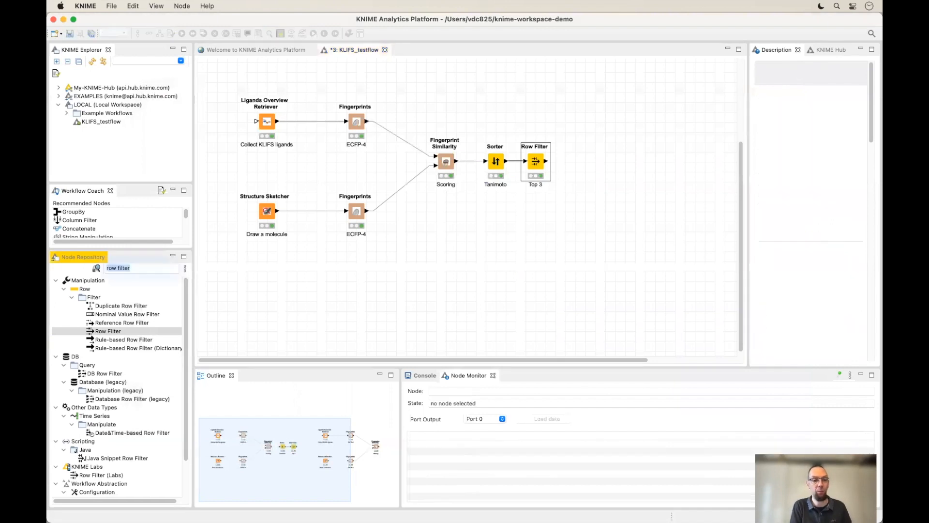
{"action": "key", "text": "super+a"}
{"action": "type", "text": "klifs"}
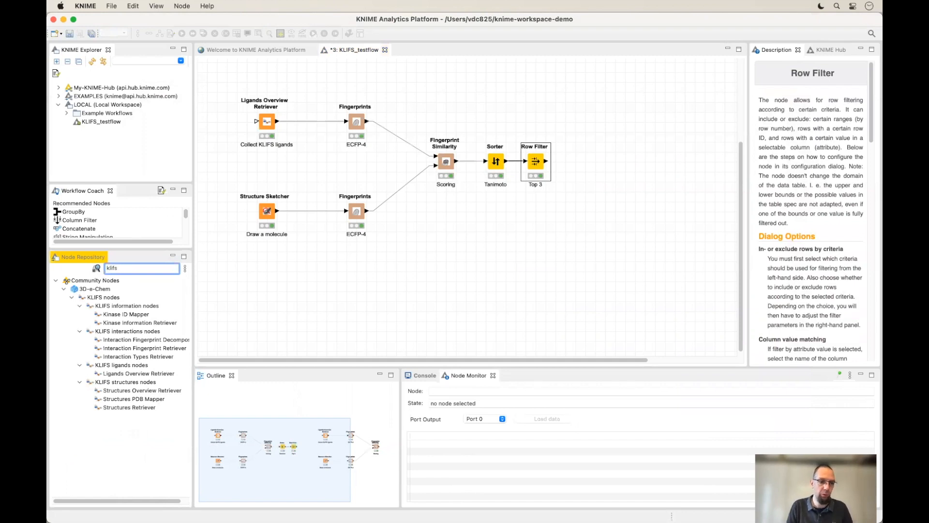
{"action": "left_click", "coordinate": [136, 392]}
{"action": "double_click", "coordinate": [137, 392]}
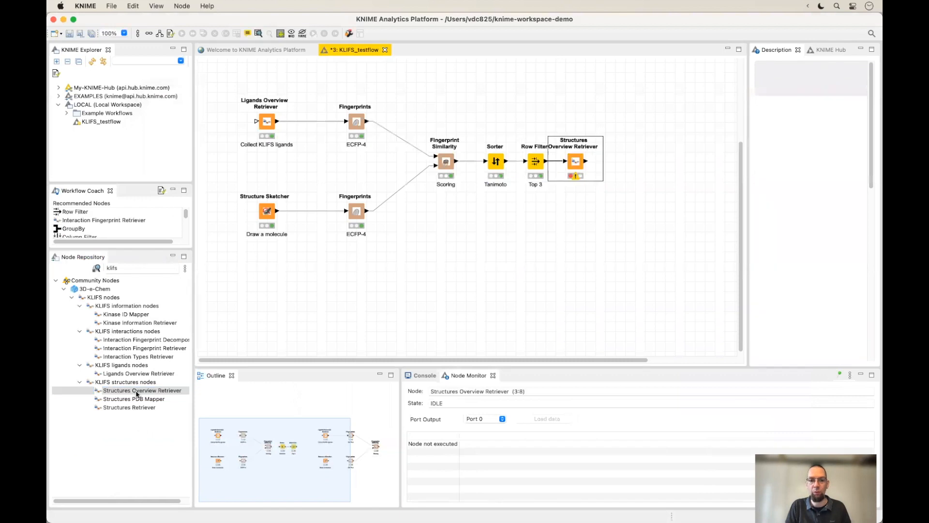
{"action": "left_click_drag", "start_coordinate": [578, 168], "coordinate": [590, 170]}
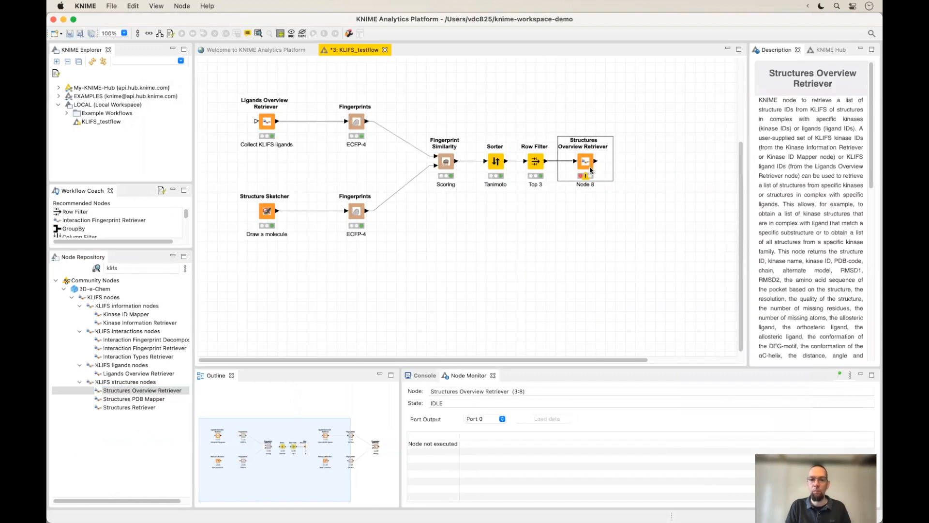
Step: Configure the Structures Overview Retriever to treat the input IDs as Ligand IDs
{"action": "double_click", "coordinate": [590, 170]}
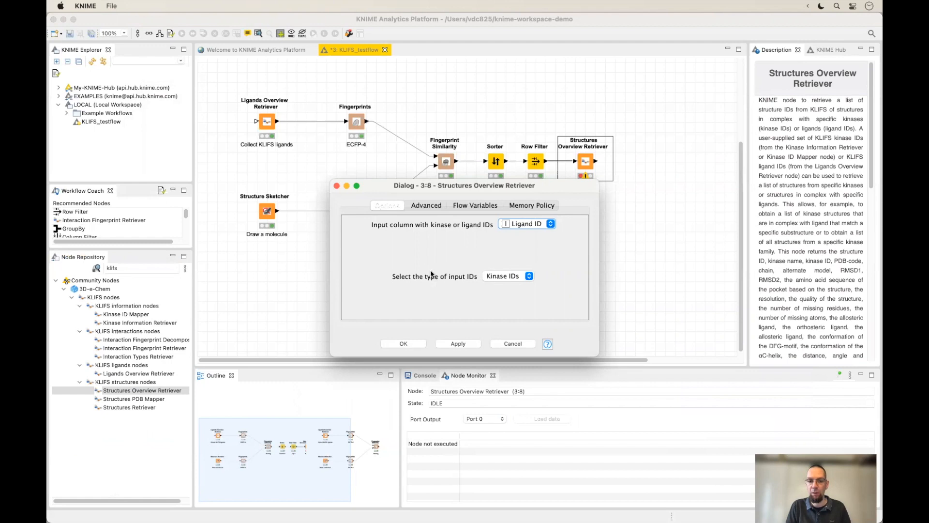
{"action": "left_click", "coordinate": [504, 277]}
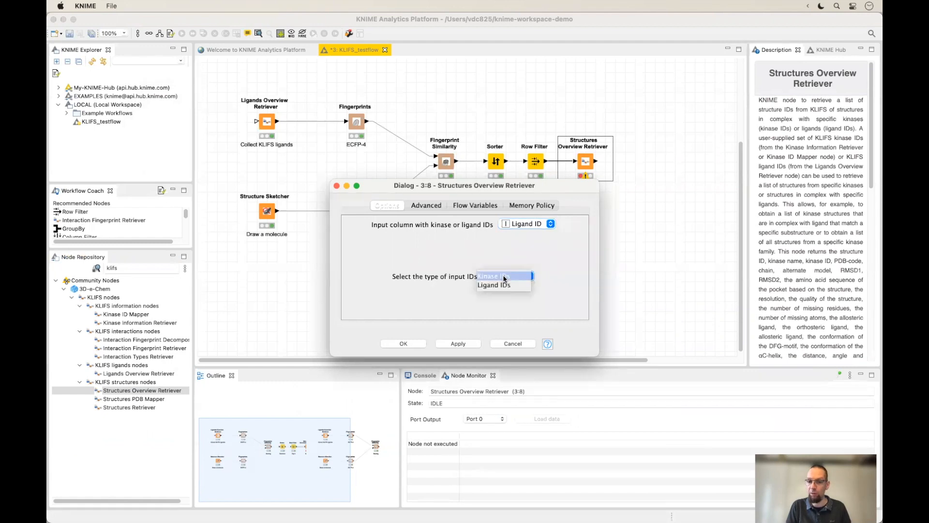
{"action": "left_click", "coordinate": [499, 285]}
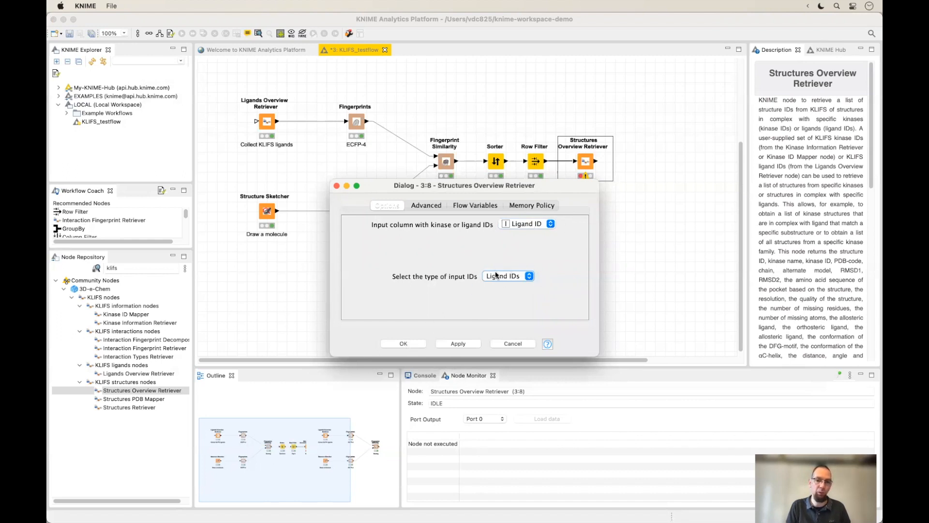
{"action": "left_click", "coordinate": [400, 342]}
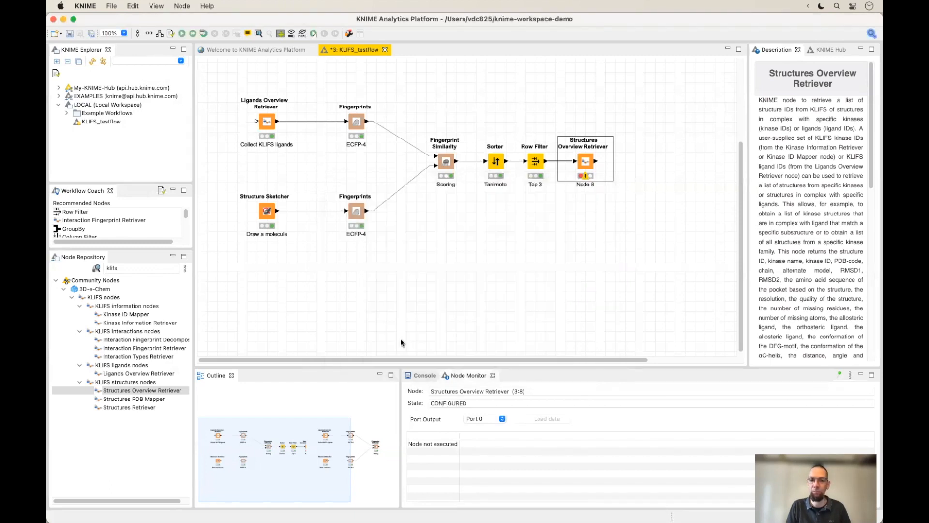
Step: Label the Structures Overview Retriever node "Collect PDB entries" and execute it
{"action": "double_click", "coordinate": [589, 186]}
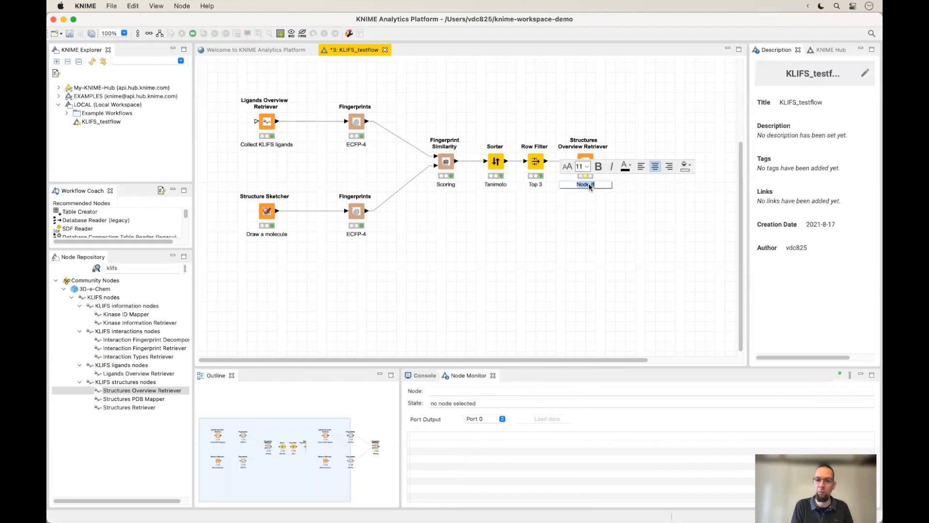
{"action": "type", "text": "P"}
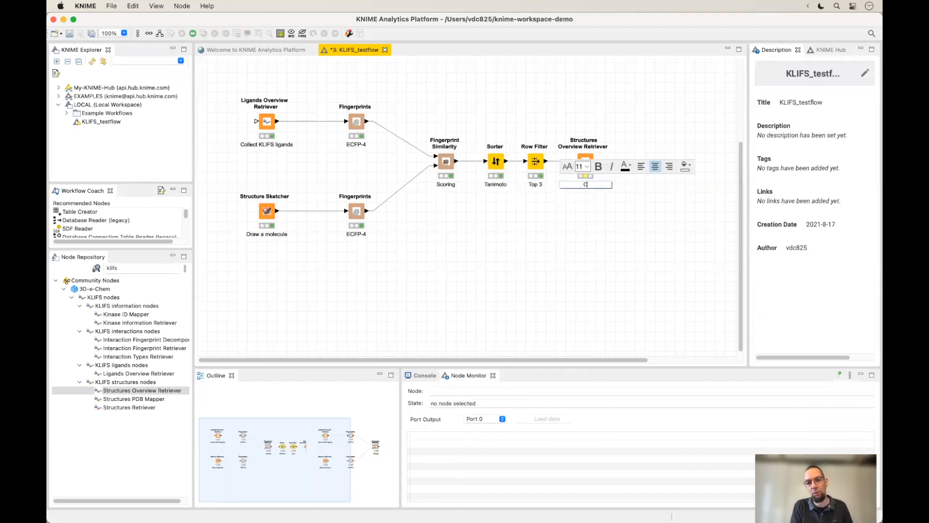
{"action": "type", "text": "ollect PDB entries"}
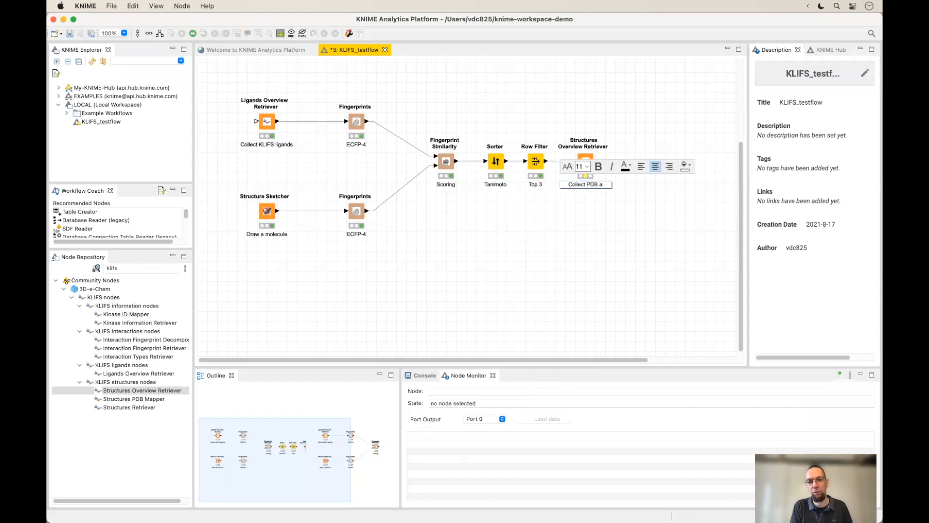
{"action": "left_click", "coordinate": [589, 167]}
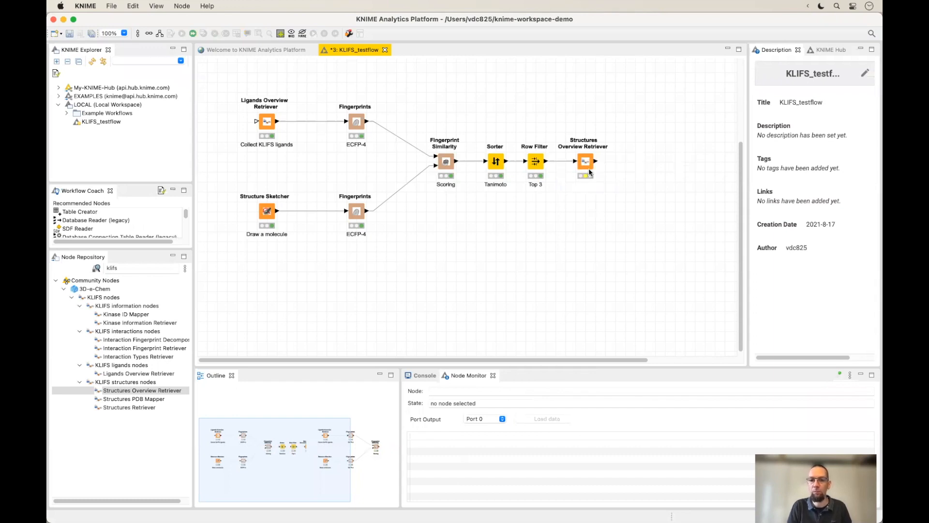
{"action": "right_click", "coordinate": [588, 165]}
{"action": "left_click", "coordinate": [617, 178]}
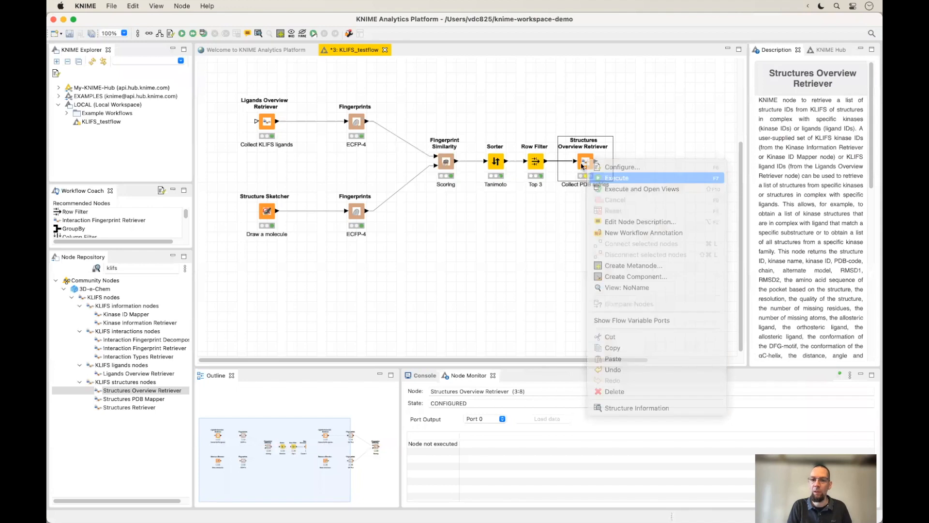
Step: Open the Structures Overview Retriever's Structure Information table and examine the PDB codes, chains and ligand codes of each kinase entry
{"action": "right_click", "coordinate": [584, 163]}
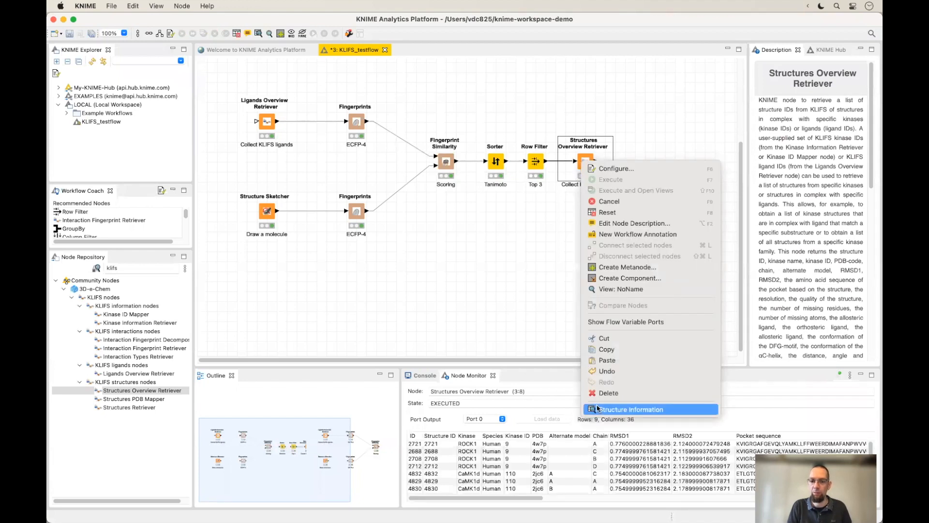
{"action": "left_click", "coordinate": [625, 409]}
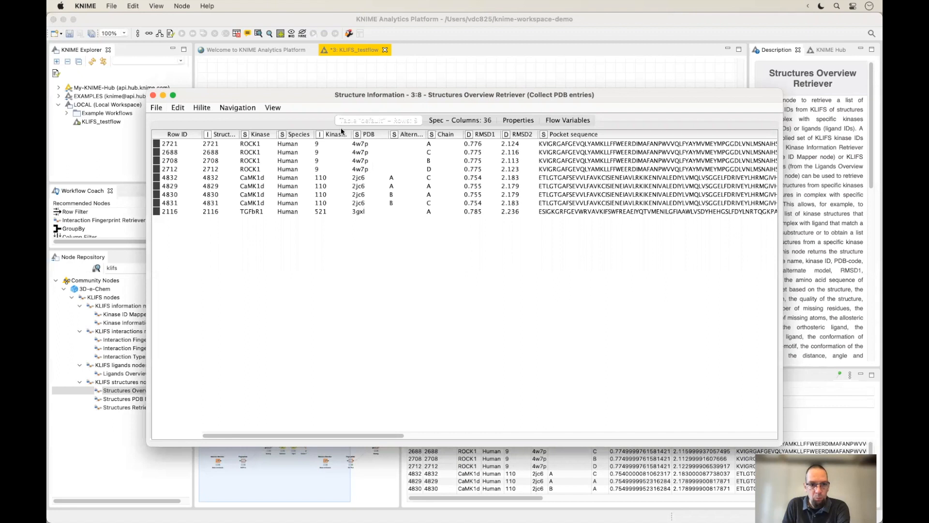
{"action": "left_click_drag", "start_coordinate": [371, 148], "coordinate": [367, 169]}
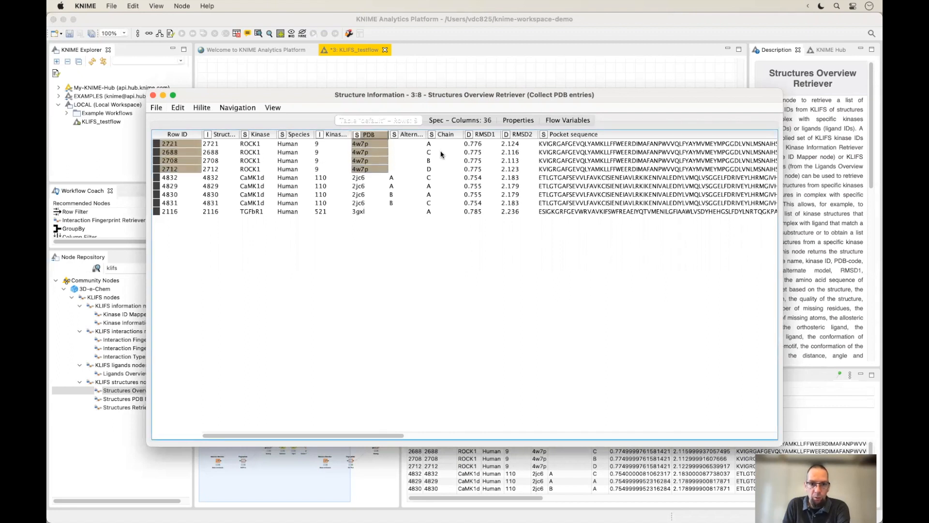
{"action": "left_click_drag", "start_coordinate": [433, 144], "coordinate": [432, 169]}
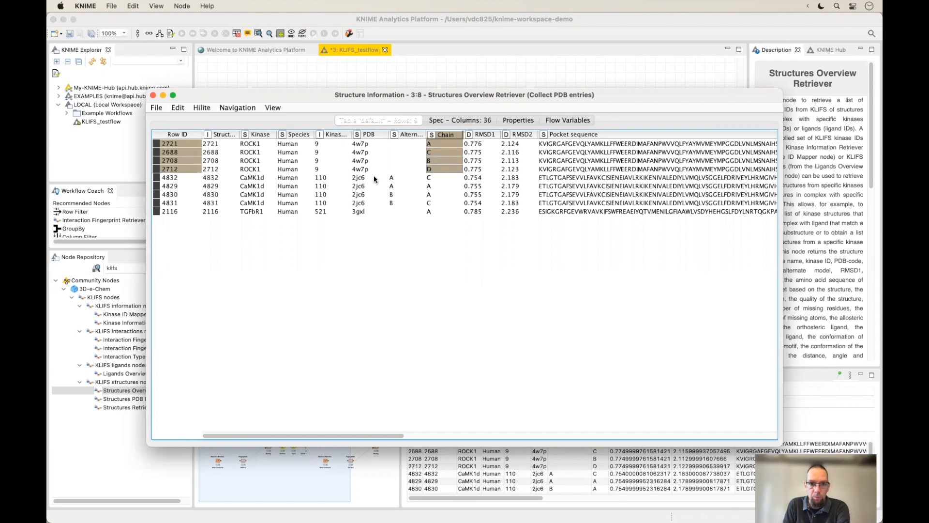
{"action": "left_click_drag", "start_coordinate": [367, 180], "coordinate": [363, 203]}
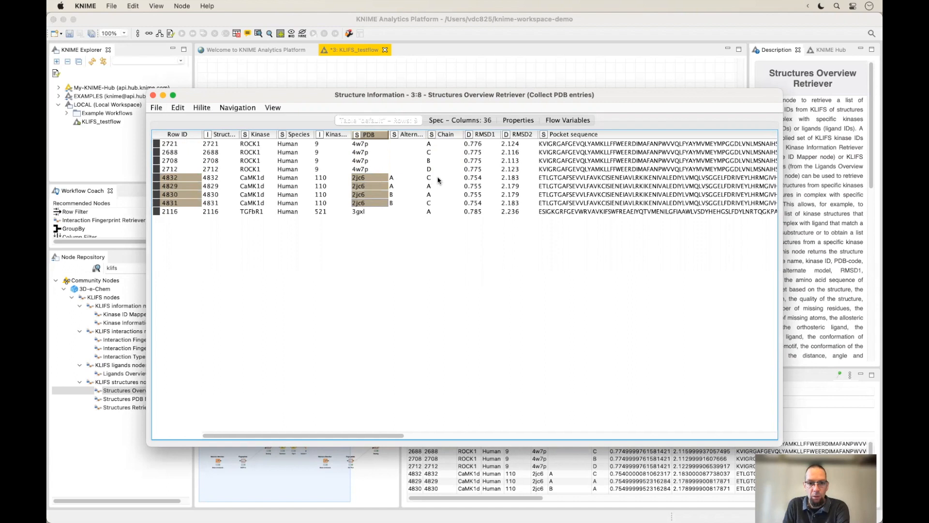
{"action": "left_click", "coordinate": [371, 213]}
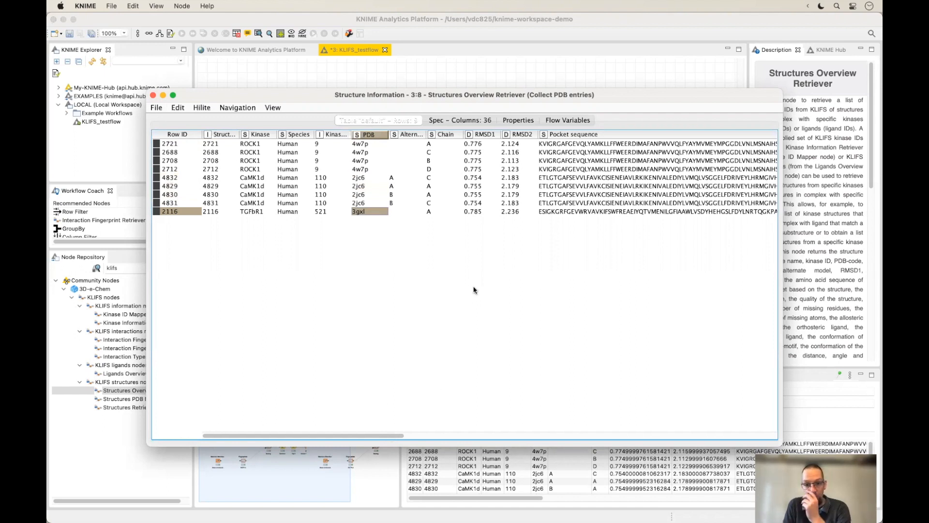
{"action": "left_click_drag", "start_coordinate": [400, 437], "coordinate": [513, 444]}
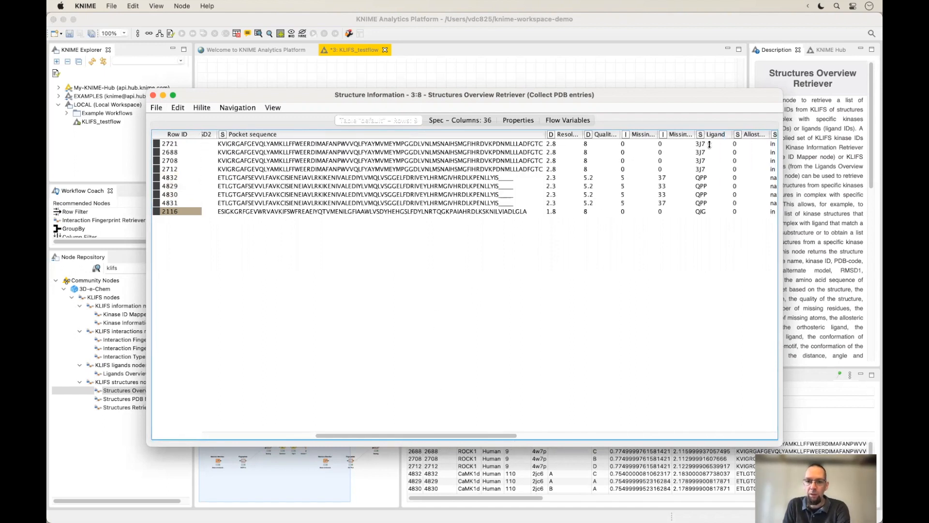
{"action": "left_click", "coordinate": [706, 213]}
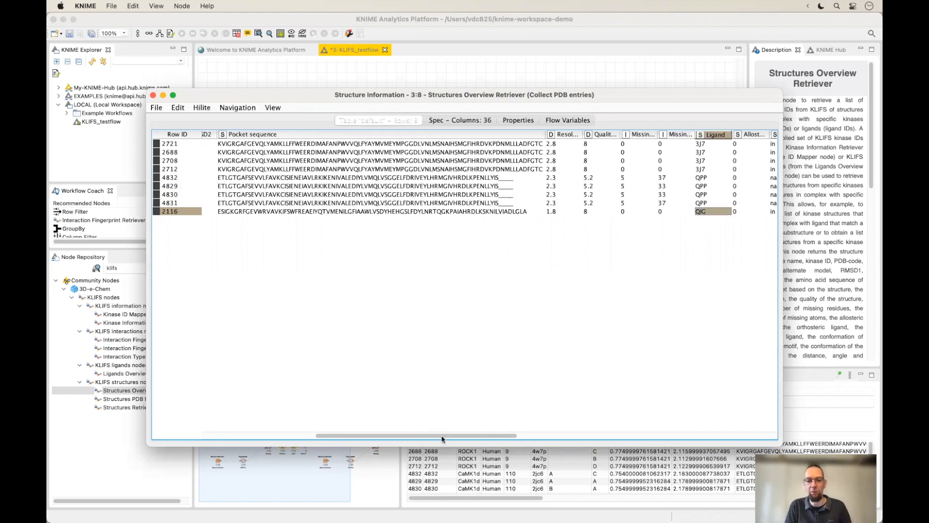
{"action": "left_click_drag", "start_coordinate": [441, 438], "coordinate": [263, 428]}
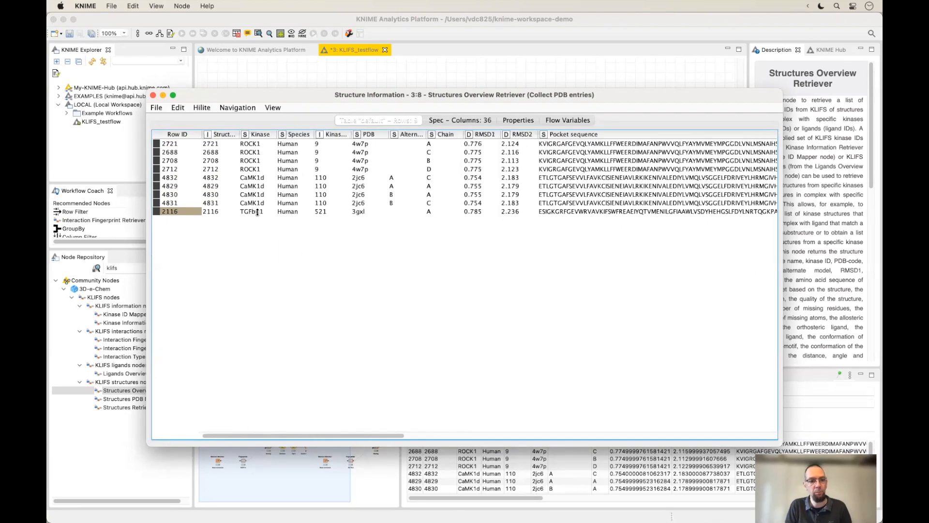
{"action": "left_click", "coordinate": [363, 212]}
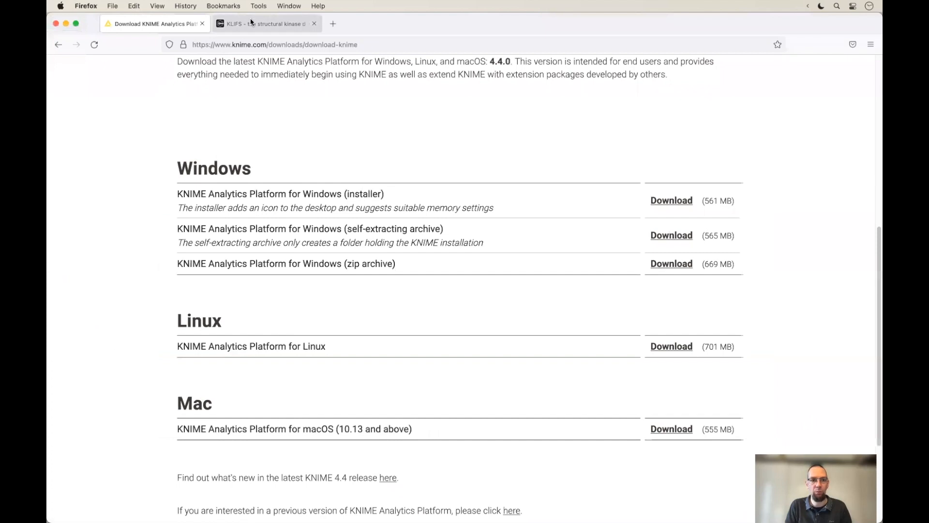
Step: Switch to the KLIFS website in Firefox, search for 3gxl, preview its orthosteric ligand and open the structure's details page
{"action": "left_click", "coordinate": [251, 22]}
{"action": "type", "text": "3gxl"}
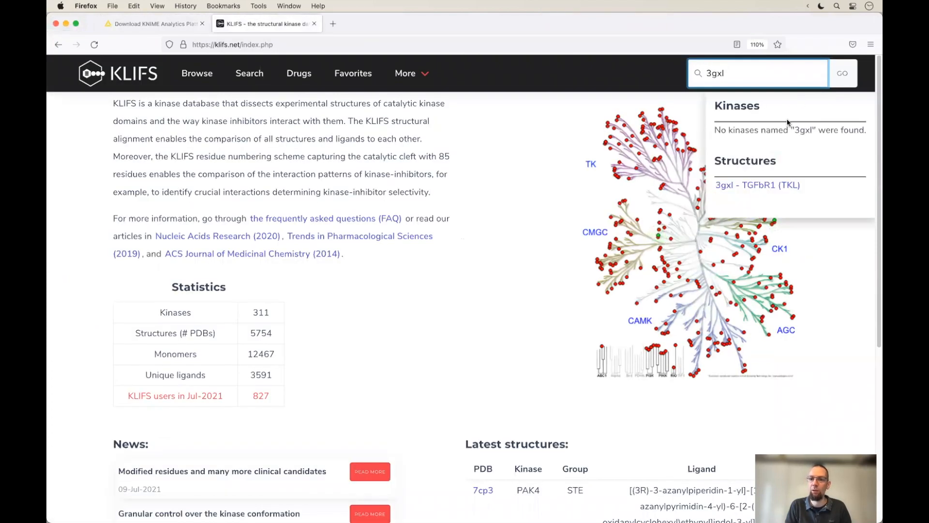
{"action": "left_click", "coordinate": [762, 187]}
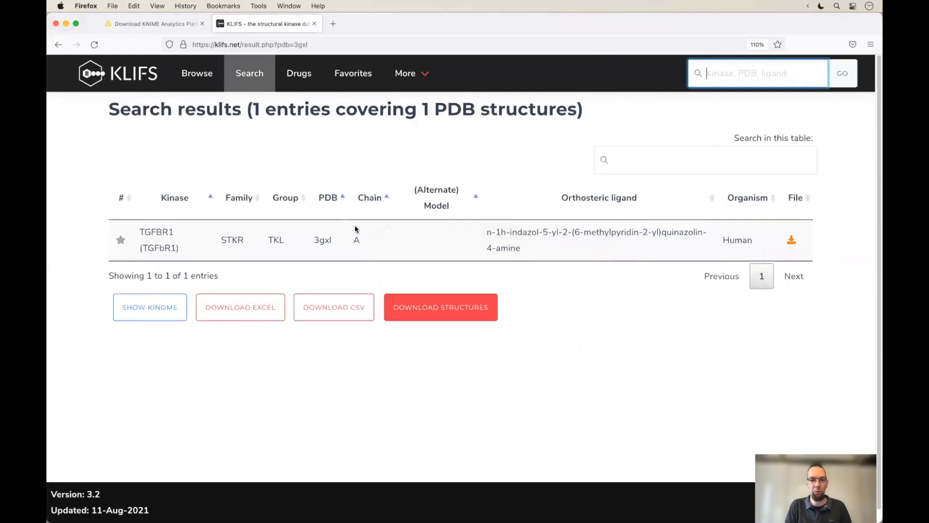
{"action": "mouse_move", "coordinate": [535, 253]}
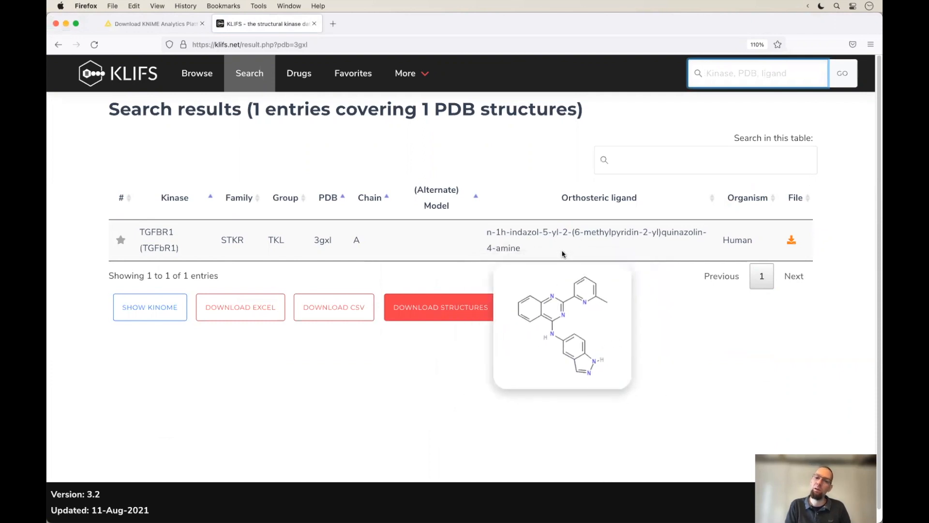
{"action": "left_click", "coordinate": [562, 254]}
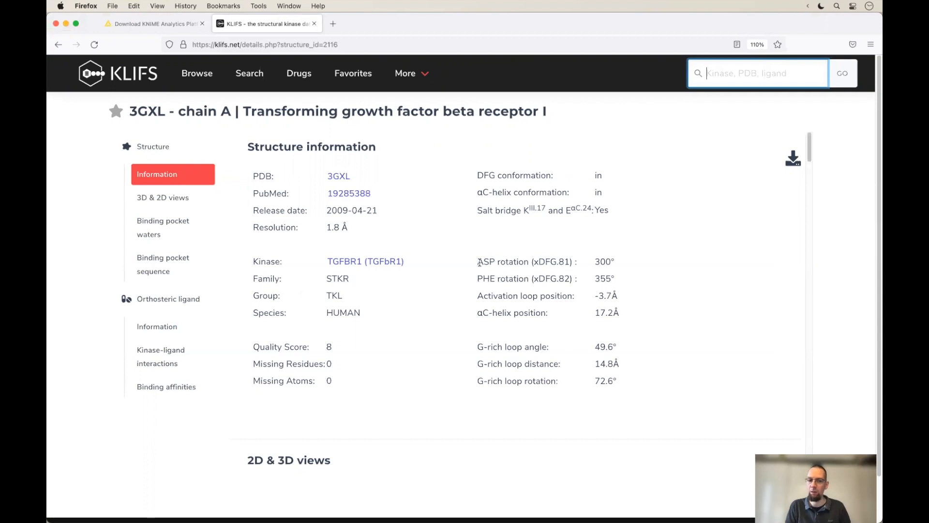
Step: Inspect the 3D and 2D binding-site views of 3GXL, and switch to the PowerPoint slide with Belumosudil to compare the ligands
{"action": "scroll", "coordinate": [479, 262], "scroll_direction": "down", "scroll_amount": 10}
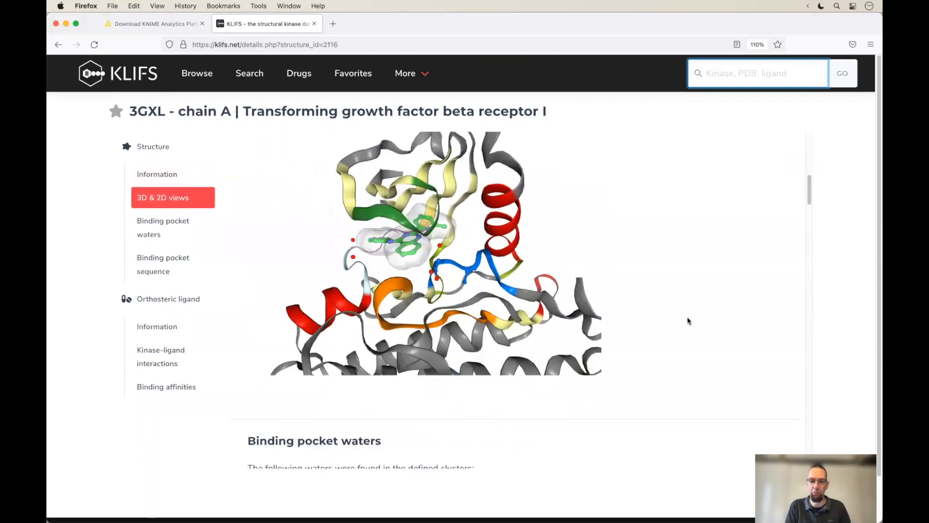
{"action": "scroll", "coordinate": [688, 319], "scroll_direction": "up", "scroll_amount": 3}
{"action": "left_click_drag", "start_coordinate": [482, 305], "coordinate": [497, 321]}
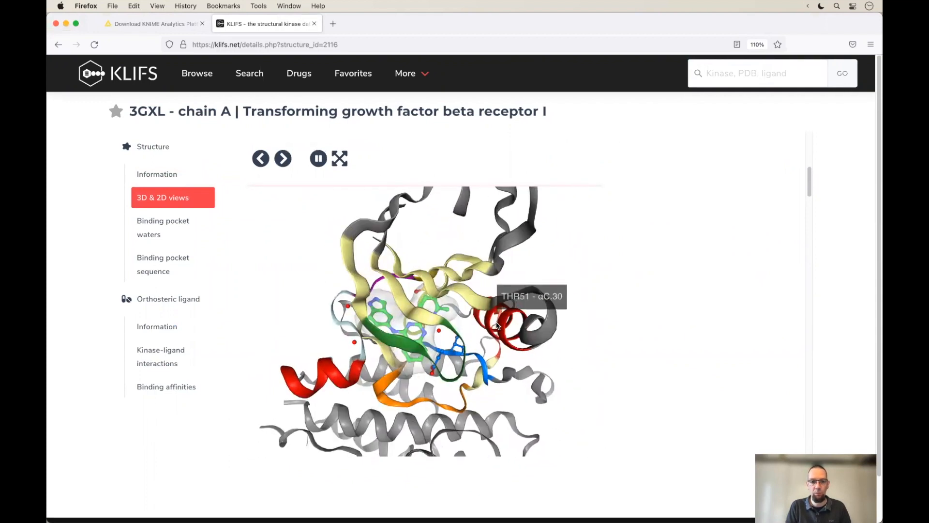
{"action": "left_click", "coordinate": [282, 157]}
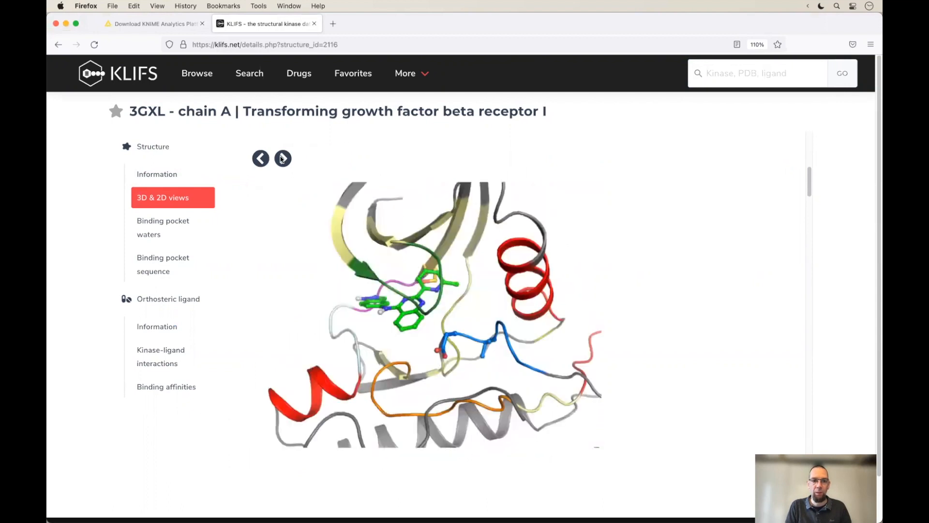
{"action": "left_click", "coordinate": [282, 159]}
{"action": "left_click", "coordinate": [281, 159]}
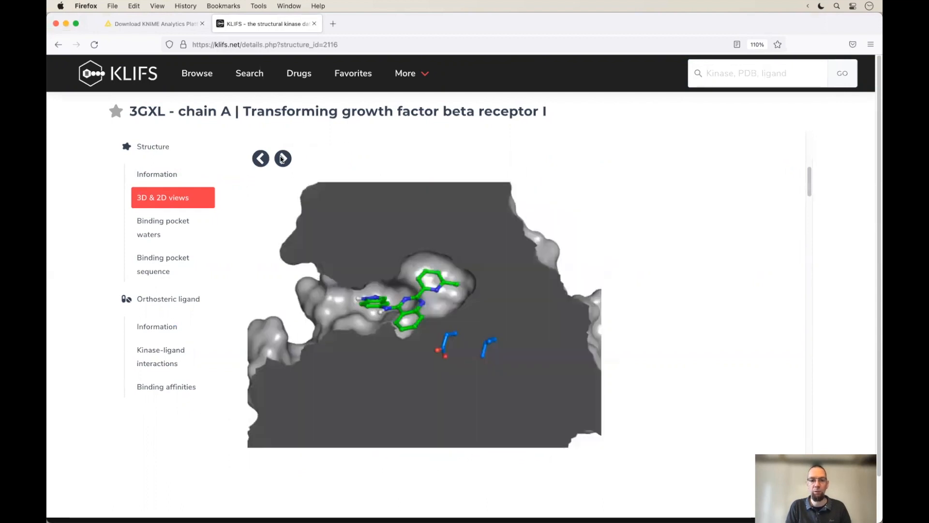
{"action": "left_click", "coordinate": [282, 160]}
{"action": "left_click", "coordinate": [281, 159]}
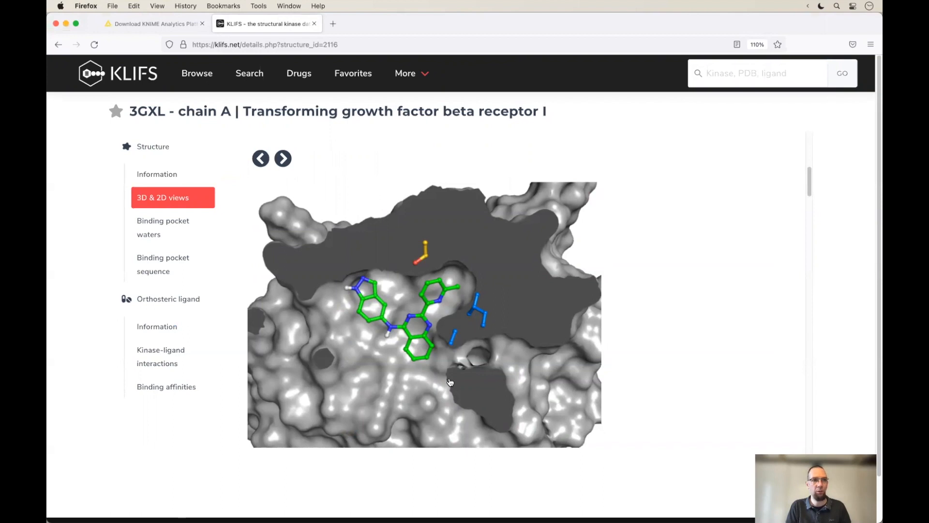
{"action": "key", "text": "super+Tab"}
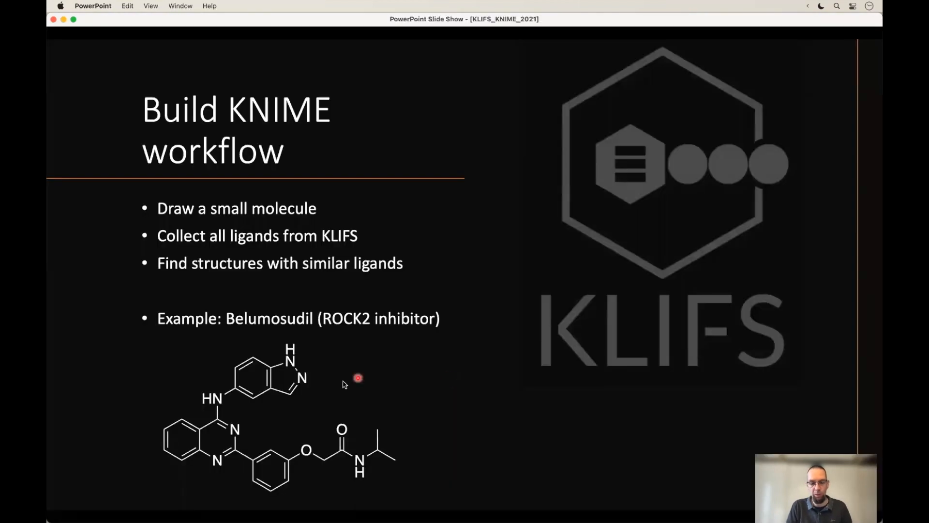
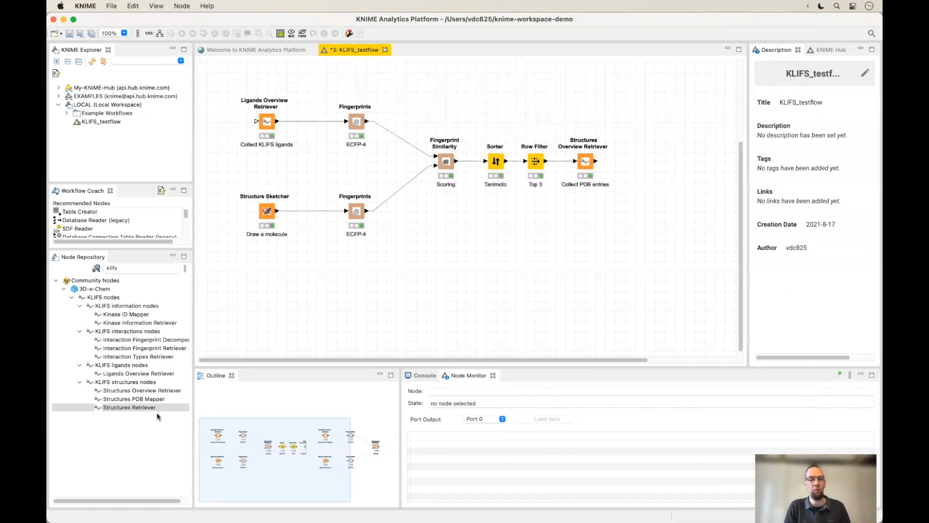
Step: Add a Structures Retriever connected after the Structures Overview Retriever and configure it to retrieve Ligand (MOL2) structures by Structure ID
{"action": "left_click_drag", "start_coordinate": [139, 407], "coordinate": [665, 165]}
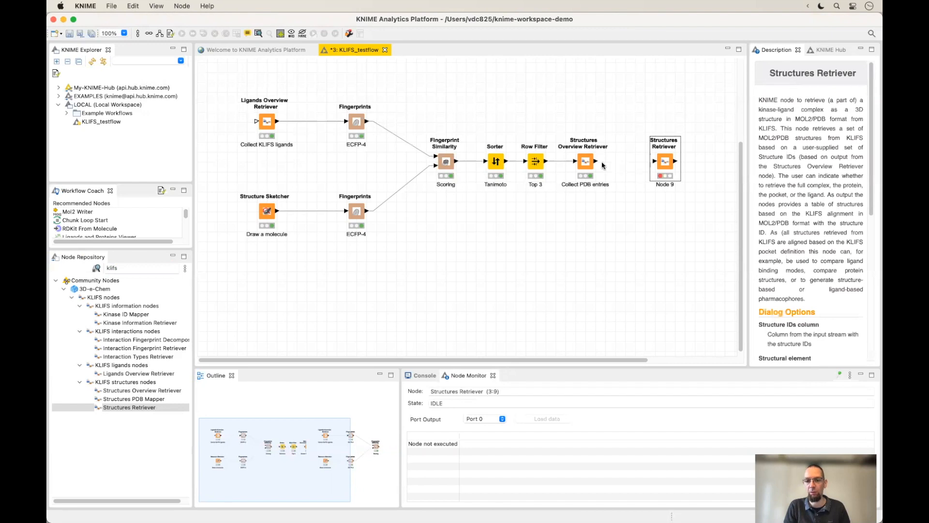
{"action": "left_click_drag", "start_coordinate": [597, 161], "coordinate": [646, 165]}
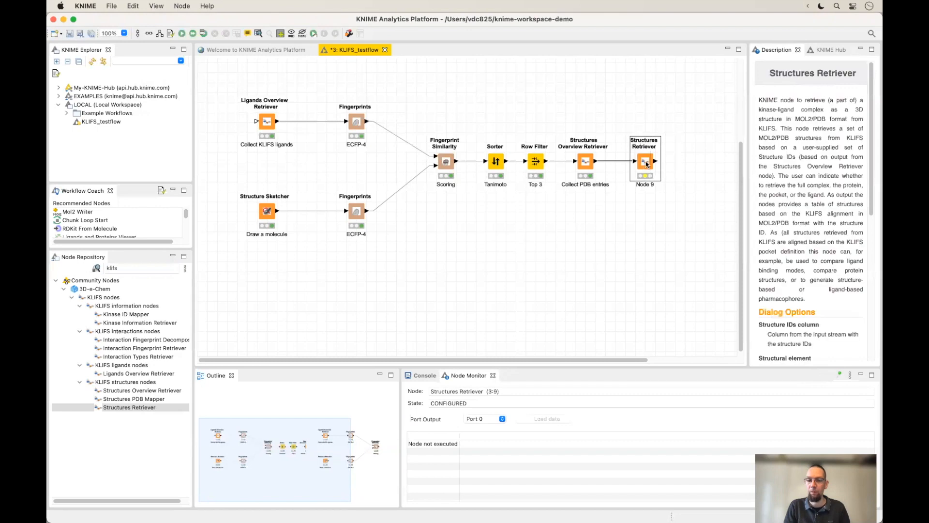
{"action": "double_click", "coordinate": [652, 166]}
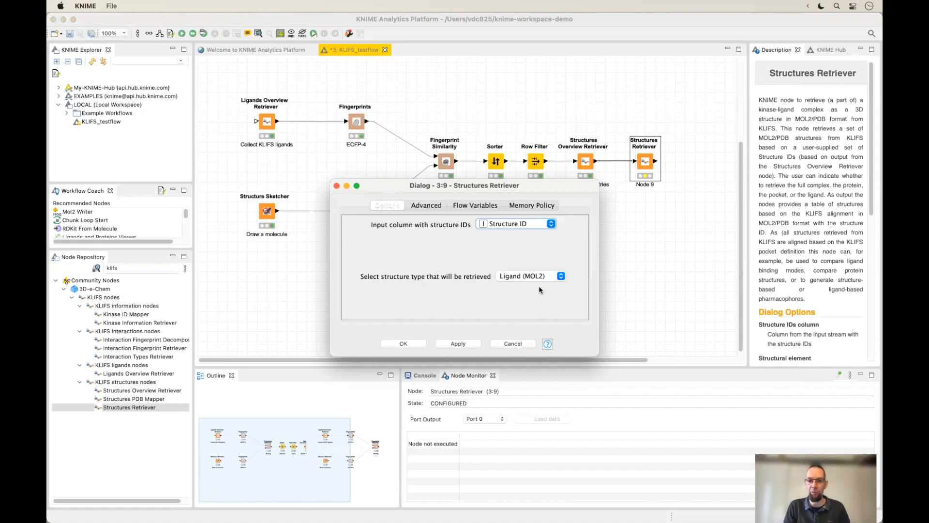
{"action": "left_click", "coordinate": [560, 277]}
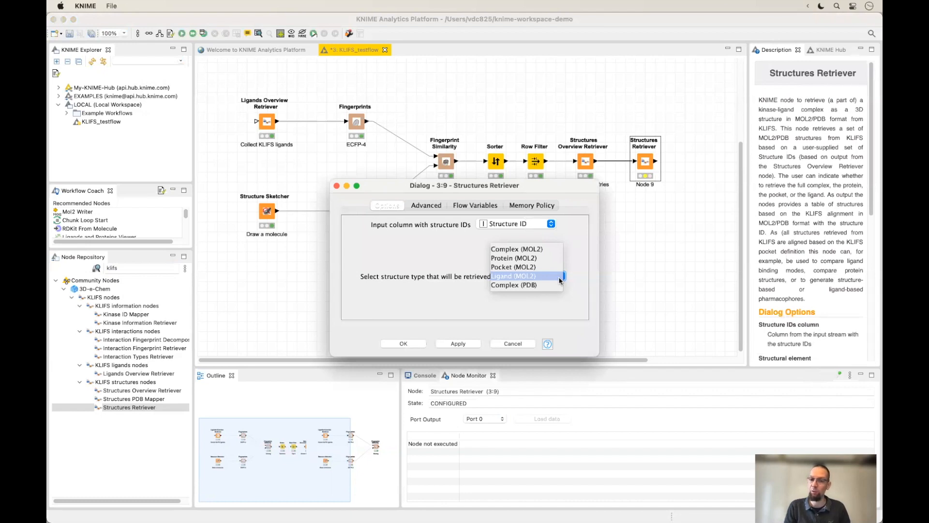
{"action": "left_click", "coordinate": [527, 275]}
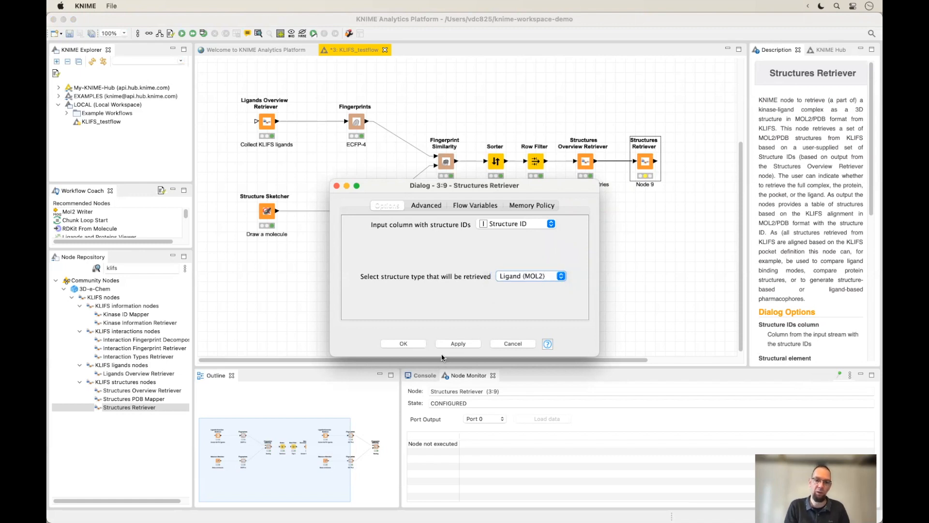
{"action": "left_click", "coordinate": [403, 343]}
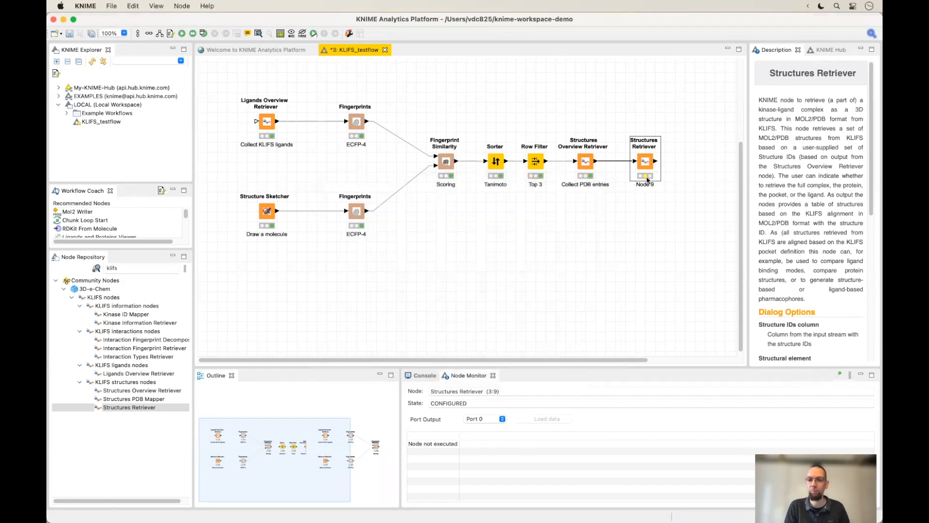
Step: Label the Structures Retriever node "Get ligand in MOL2" and execute it
{"action": "left_click", "coordinate": [642, 184]}
{"action": "type", "text": "Get ligand"}
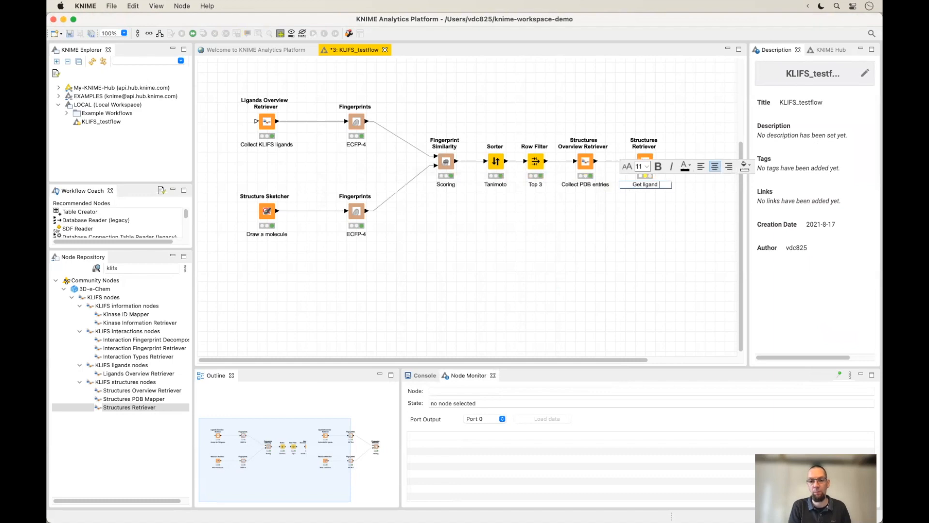
{"action": "type", "text": " in MOL2"}
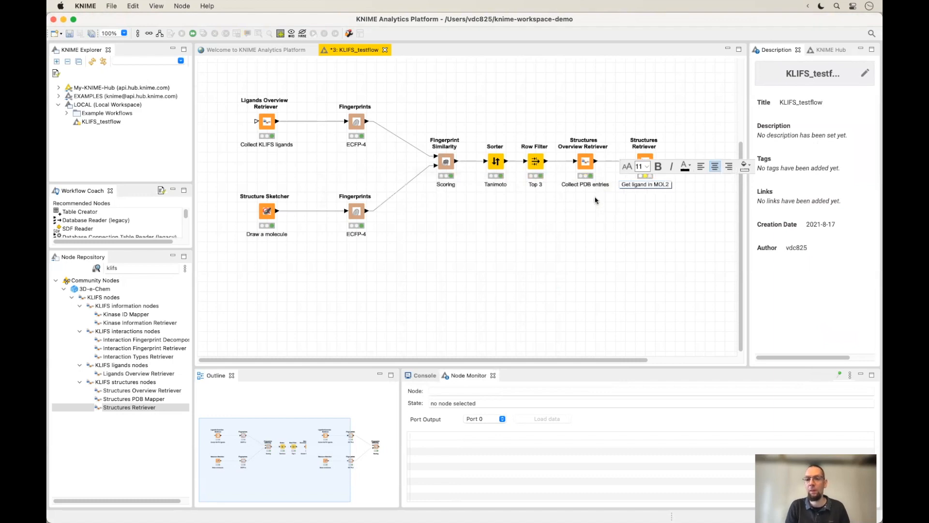
{"action": "left_click", "coordinate": [604, 212]}
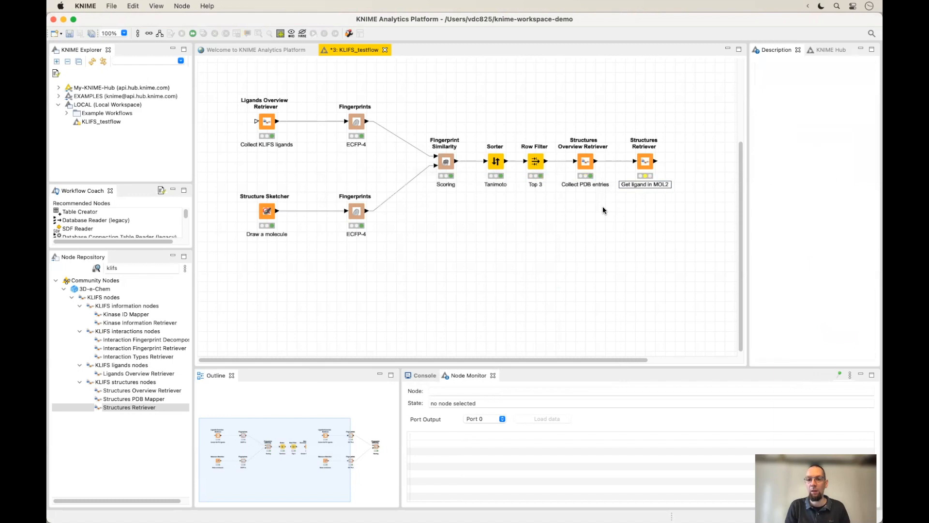
{"action": "right_click", "coordinate": [650, 171]}
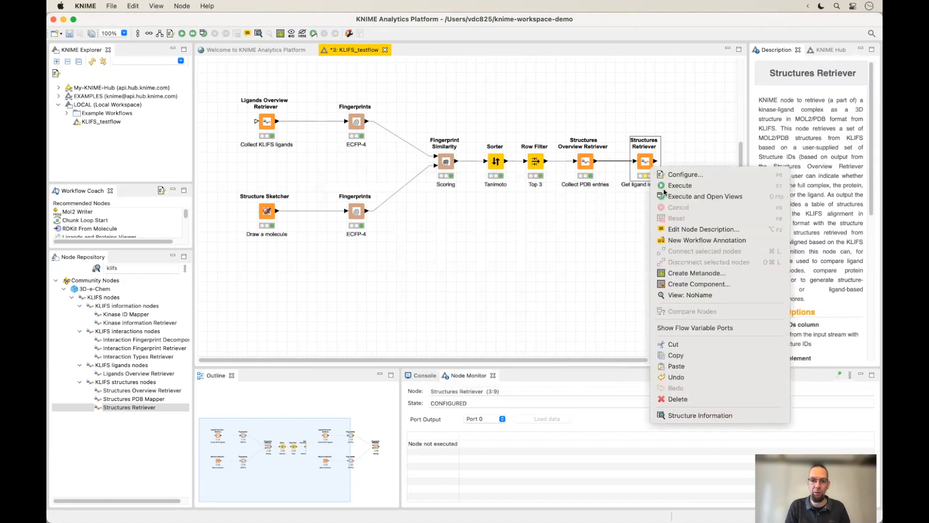
{"action": "key", "text": "Escape"}
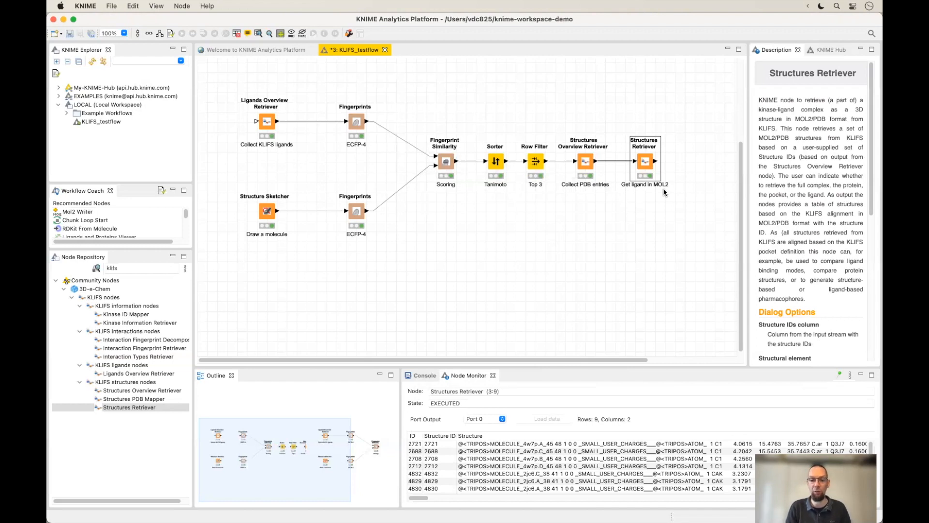
Step: View the Structures Retriever's Structure Information table to check the retrieved MOL2 ligands, and close it
{"action": "right_click", "coordinate": [643, 173]}
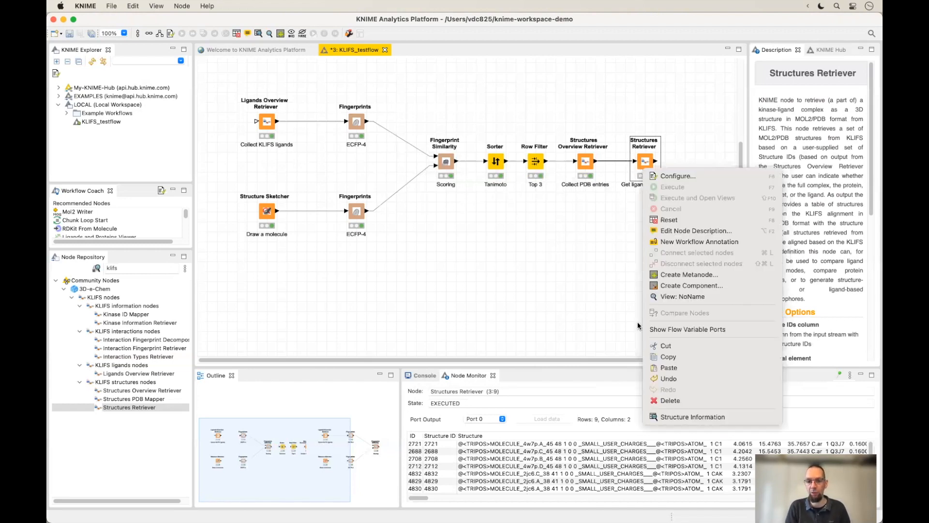
{"action": "left_click", "coordinate": [675, 417]}
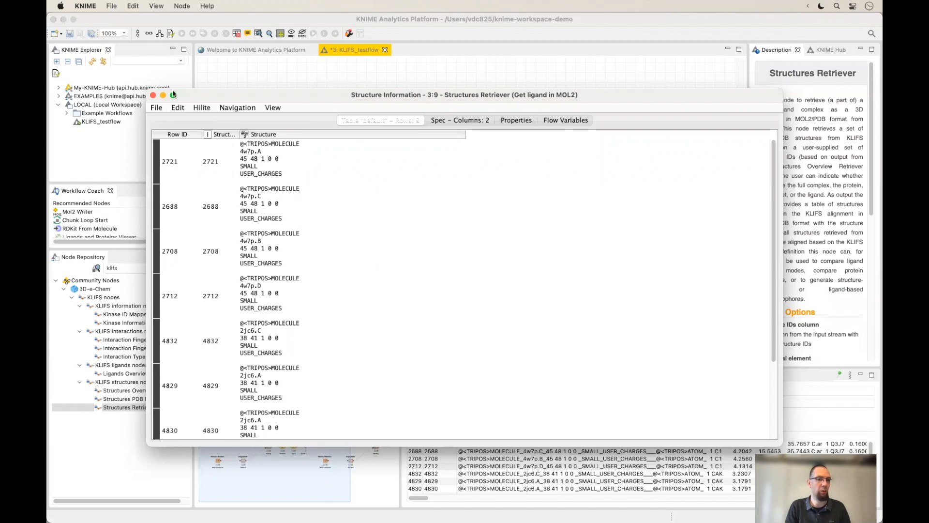
{"action": "left_click", "coordinate": [153, 95]}
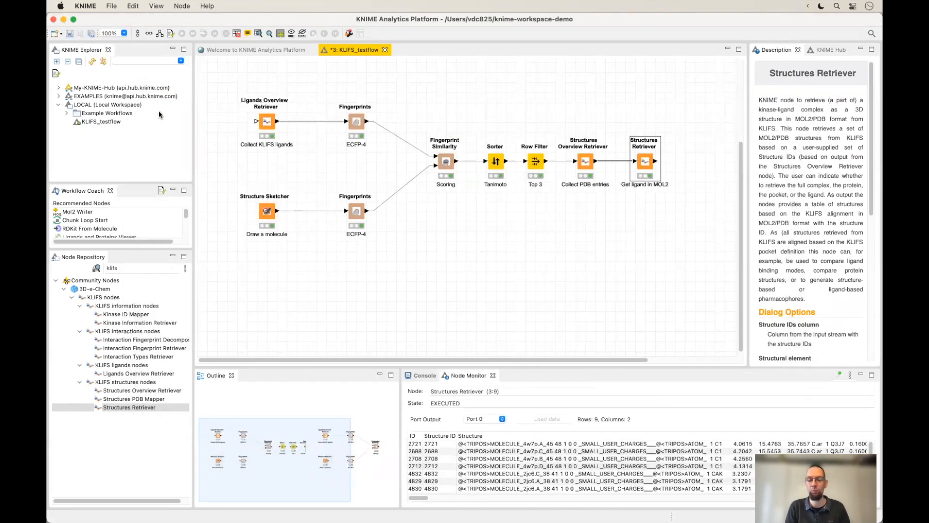
Step: Switch to the KLIFS website in Firefox and filter its drugs and clinical candidates overview by "belu"
{"action": "left_click", "coordinate": [507, 272]}
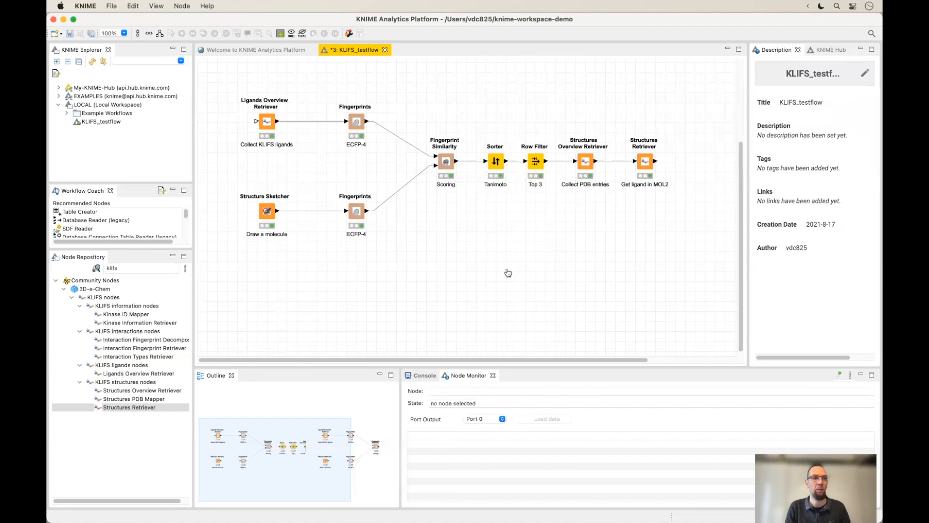
{"action": "key", "text": "super+Tab"}
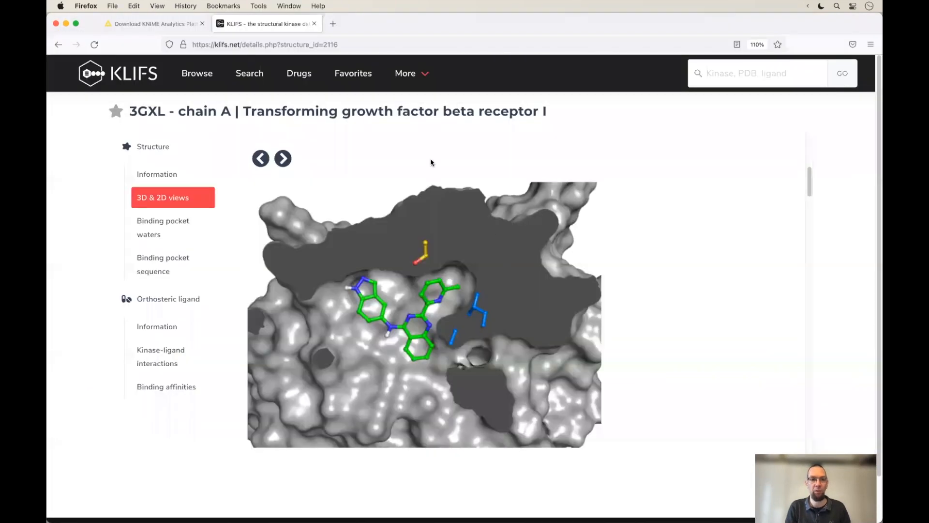
{"action": "left_click", "coordinate": [309, 81]}
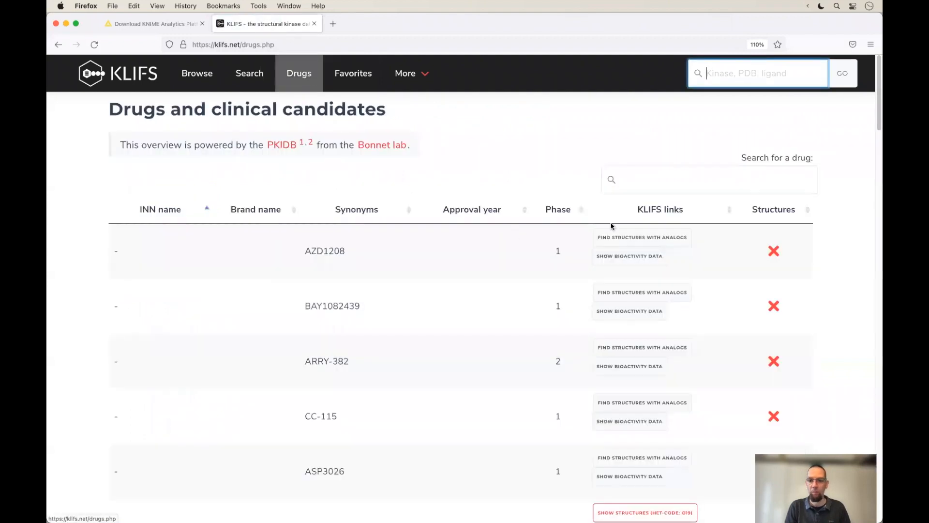
{"action": "left_click", "coordinate": [673, 188]}
{"action": "type", "text": "belu"}
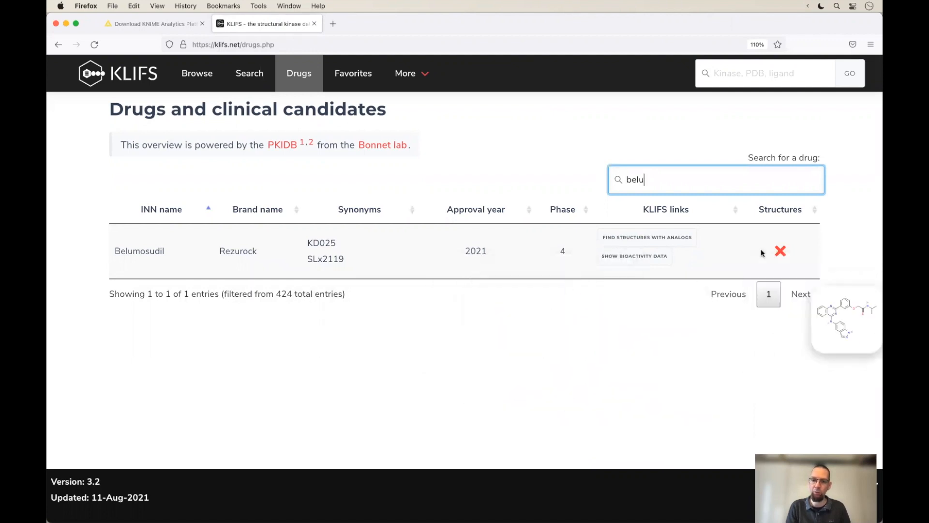
Step: Find KLIFS structures with analogs of Belumosudil and examine the listed kinases, orthosteric ligands and similarity scores
{"action": "left_click", "coordinate": [652, 238]}
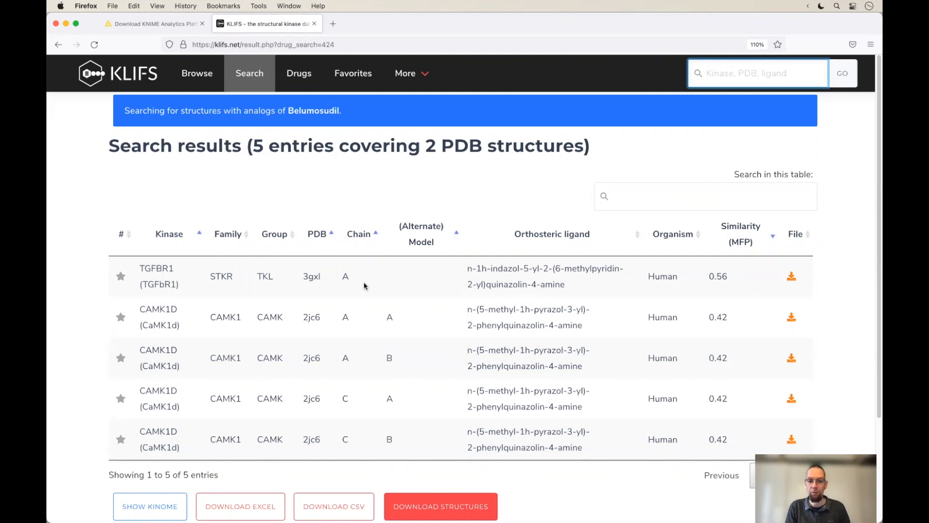
{"action": "mouse_move", "coordinate": [566, 302]}
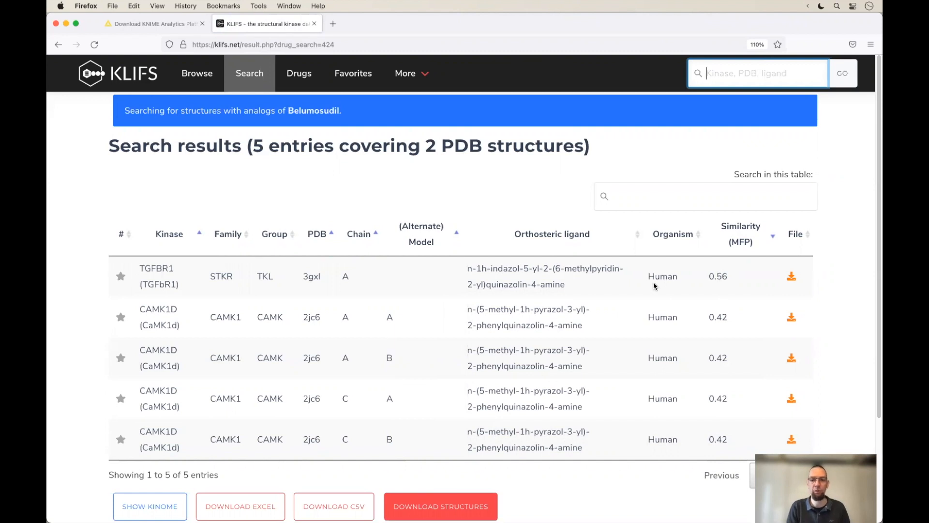
{"action": "mouse_move", "coordinate": [584, 274]}
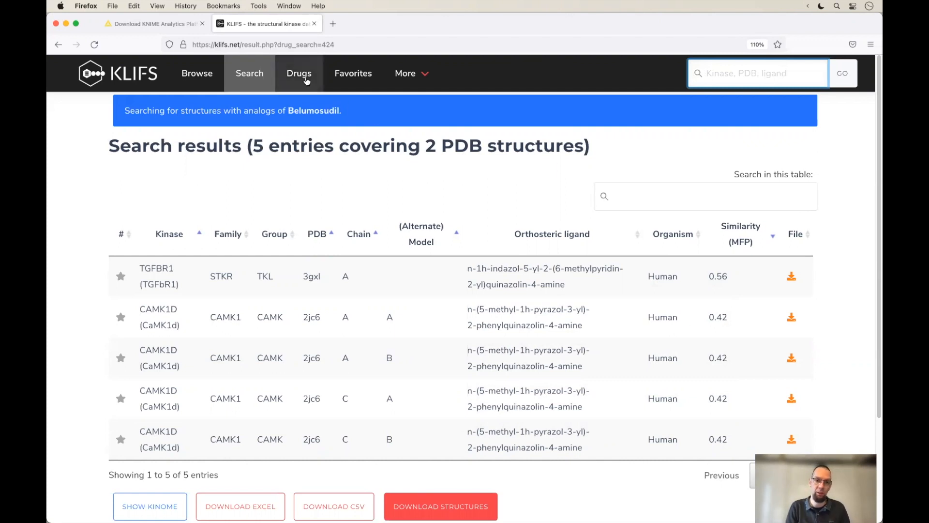
Step: In the KLIFS similarity and (sub)structure search, enter the SMILES CC(C)NC(=O)COC1=CC=CC(=C1)C2=NC3=CC=CC=C3C(=N2)NC4=CC5=C(C=C4)NN=C5 and draw the molecule
{"action": "left_click", "coordinate": [248, 74]}
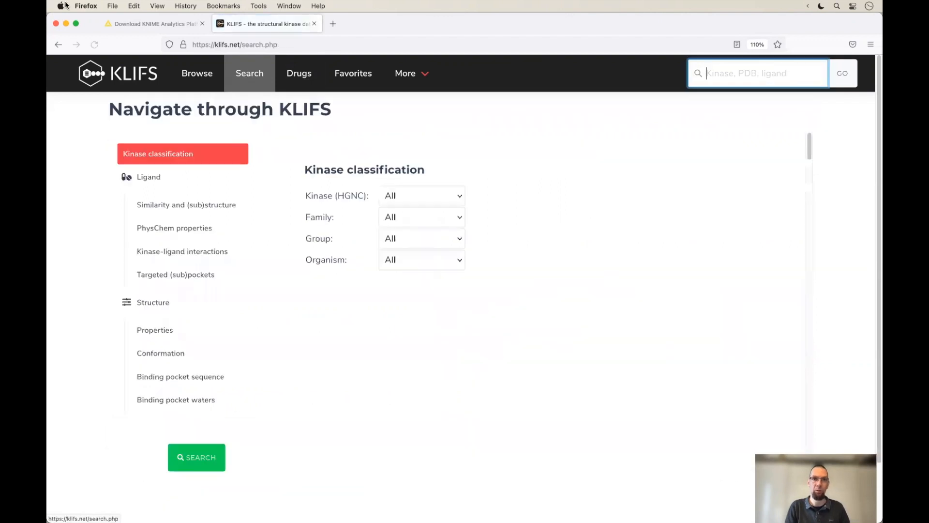
{"action": "key", "text": "super+Tab"}
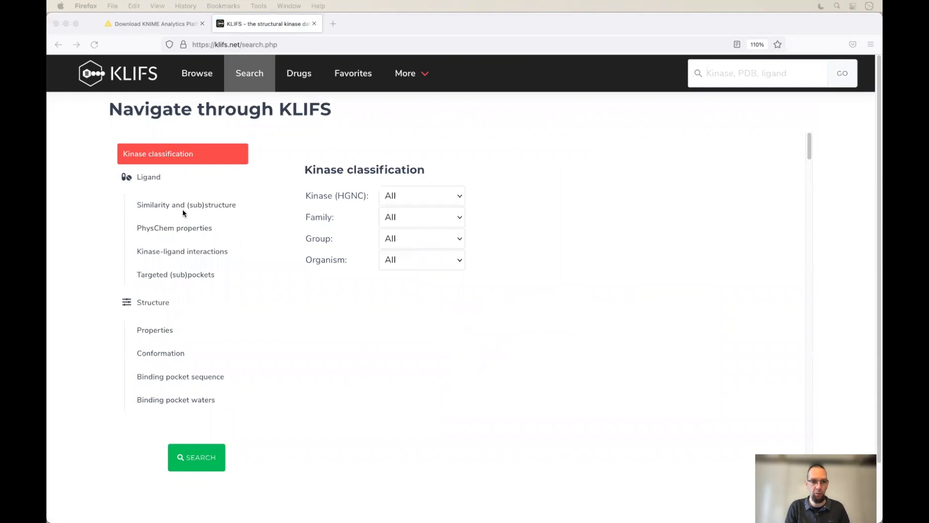
{"action": "key", "text": "super+Tab"}
{"action": "left_click", "coordinate": [171, 208]}
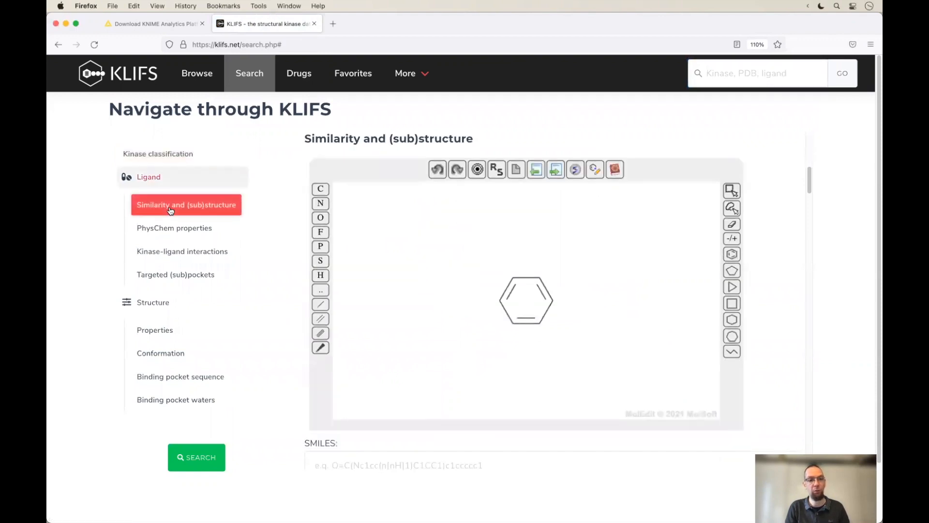
{"action": "scroll", "coordinate": [304, 385], "scroll_direction": "down", "scroll_amount": 1}
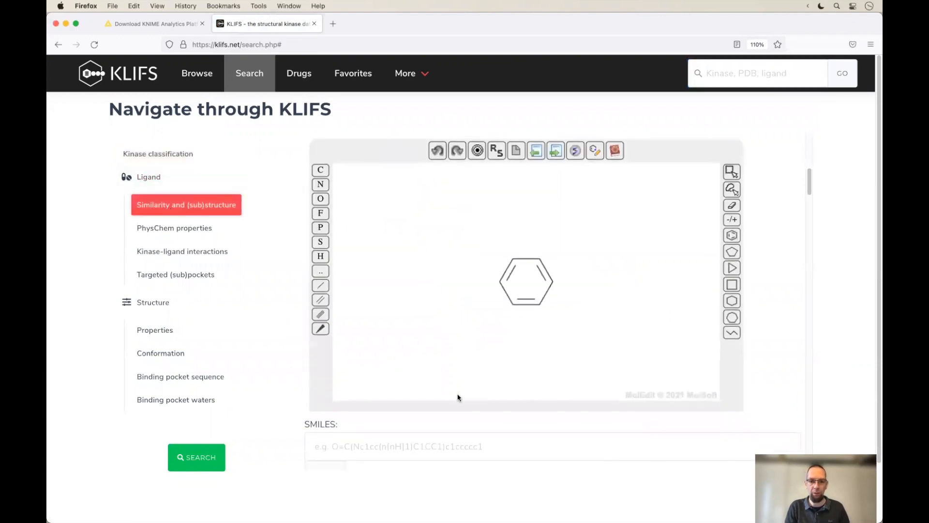
{"action": "scroll", "coordinate": [429, 352], "scroll_direction": "down", "scroll_amount": 1}
{"action": "left_click", "coordinate": [395, 423]}
{"action": "type", "text": "CC(C)NC(=O)COC1=CC=CC(=C1)C2=NC3=CC=CC=C3C(=N2)NC4=CC5=C(C=C4)NN=C5"}
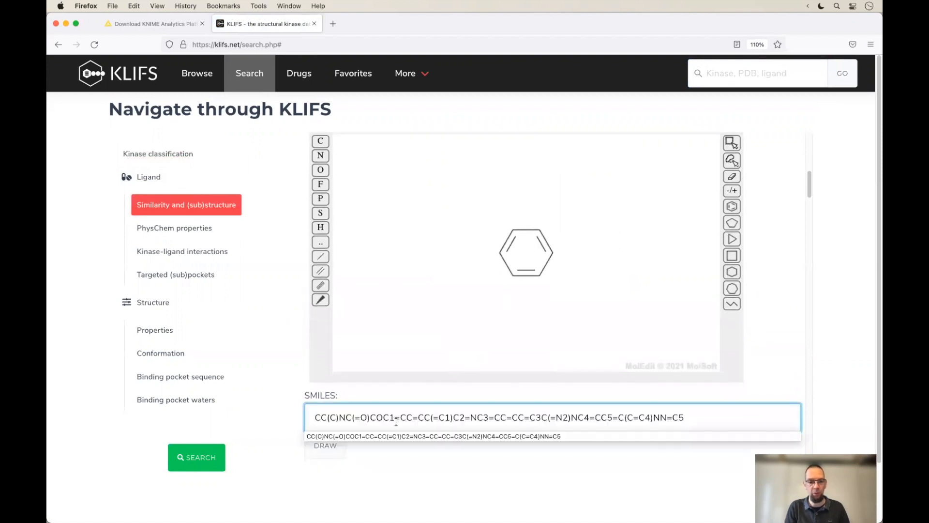
{"action": "left_click", "coordinate": [324, 449]}
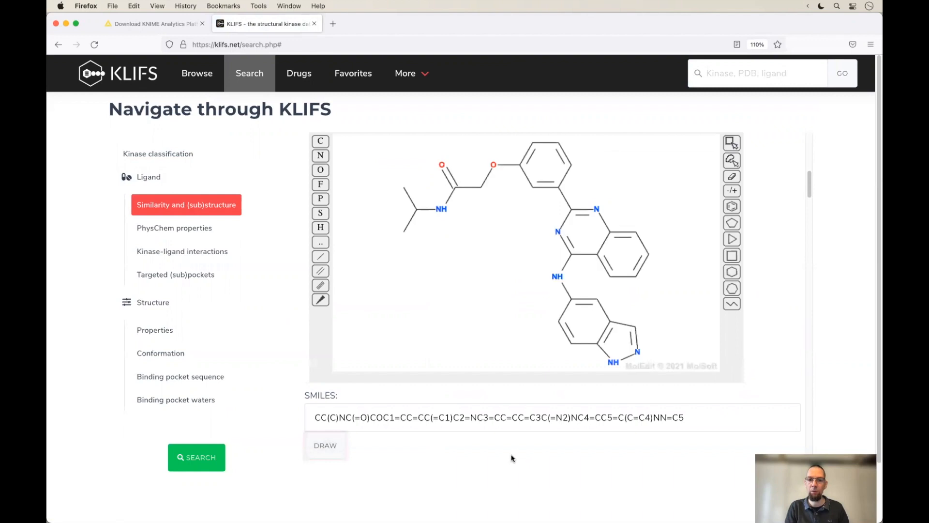
Step: Set the type of search to Morgan fingerprint ≥0.5 and run the similarity search for the drawn molecule
{"action": "scroll", "coordinate": [553, 456], "scroll_direction": "up", "scroll_amount": 2}
{"action": "scroll", "coordinate": [628, 371], "scroll_direction": "down", "scroll_amount": 5}
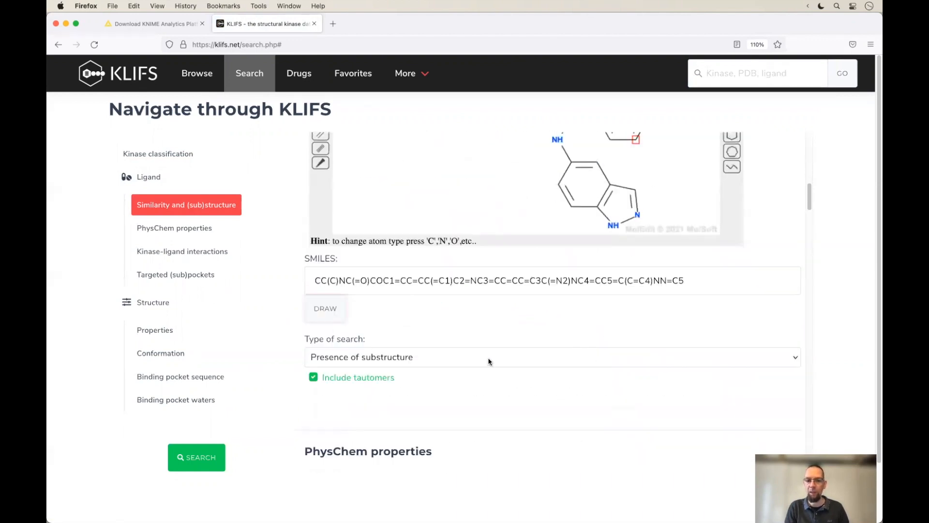
{"action": "left_click", "coordinate": [489, 361]}
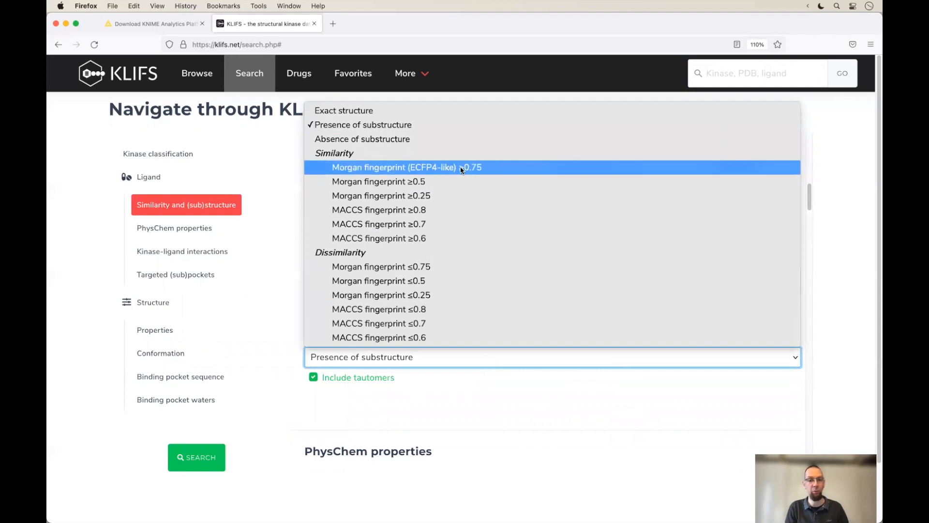
{"action": "left_click", "coordinate": [422, 183]}
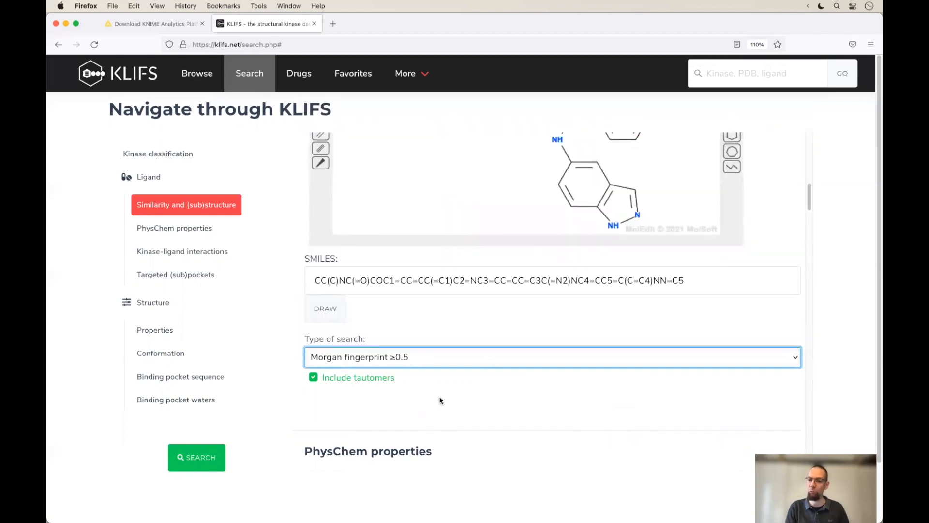
{"action": "left_click", "coordinate": [208, 457]}
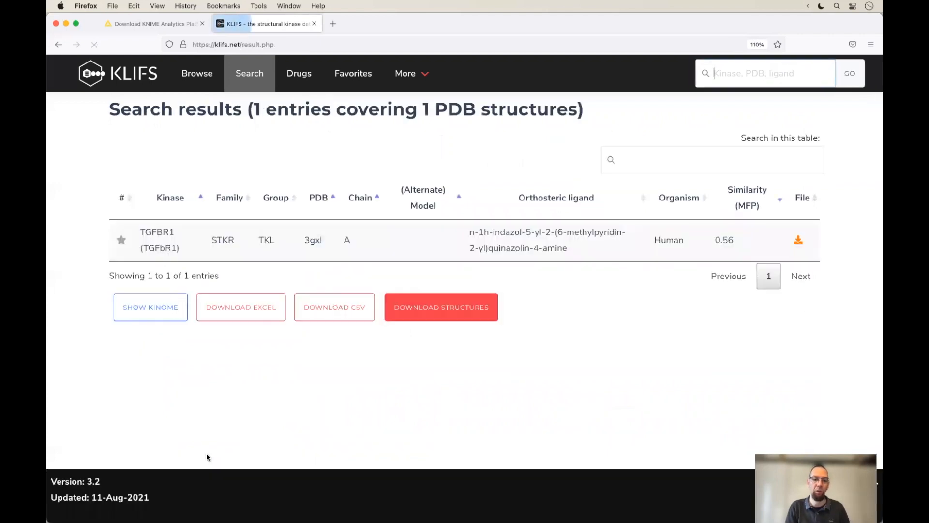